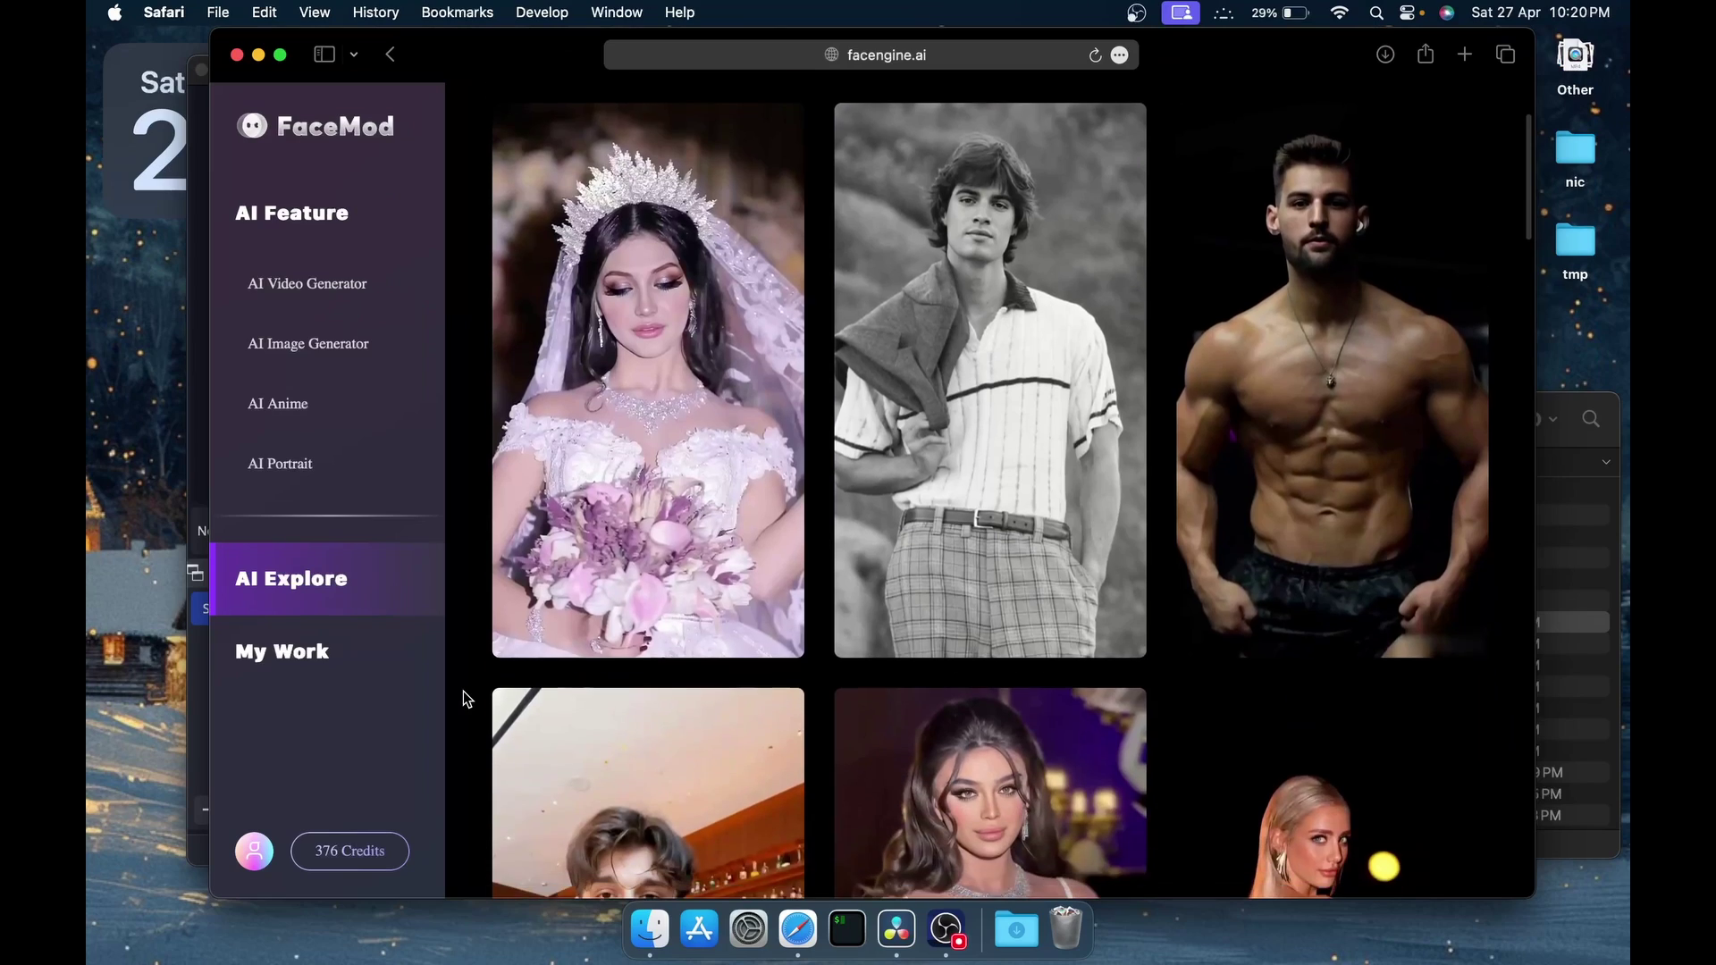
Scroll through the AI Explore face-swap samples down to the FaceMod landing page
scroll(463, 697, "down", 5)
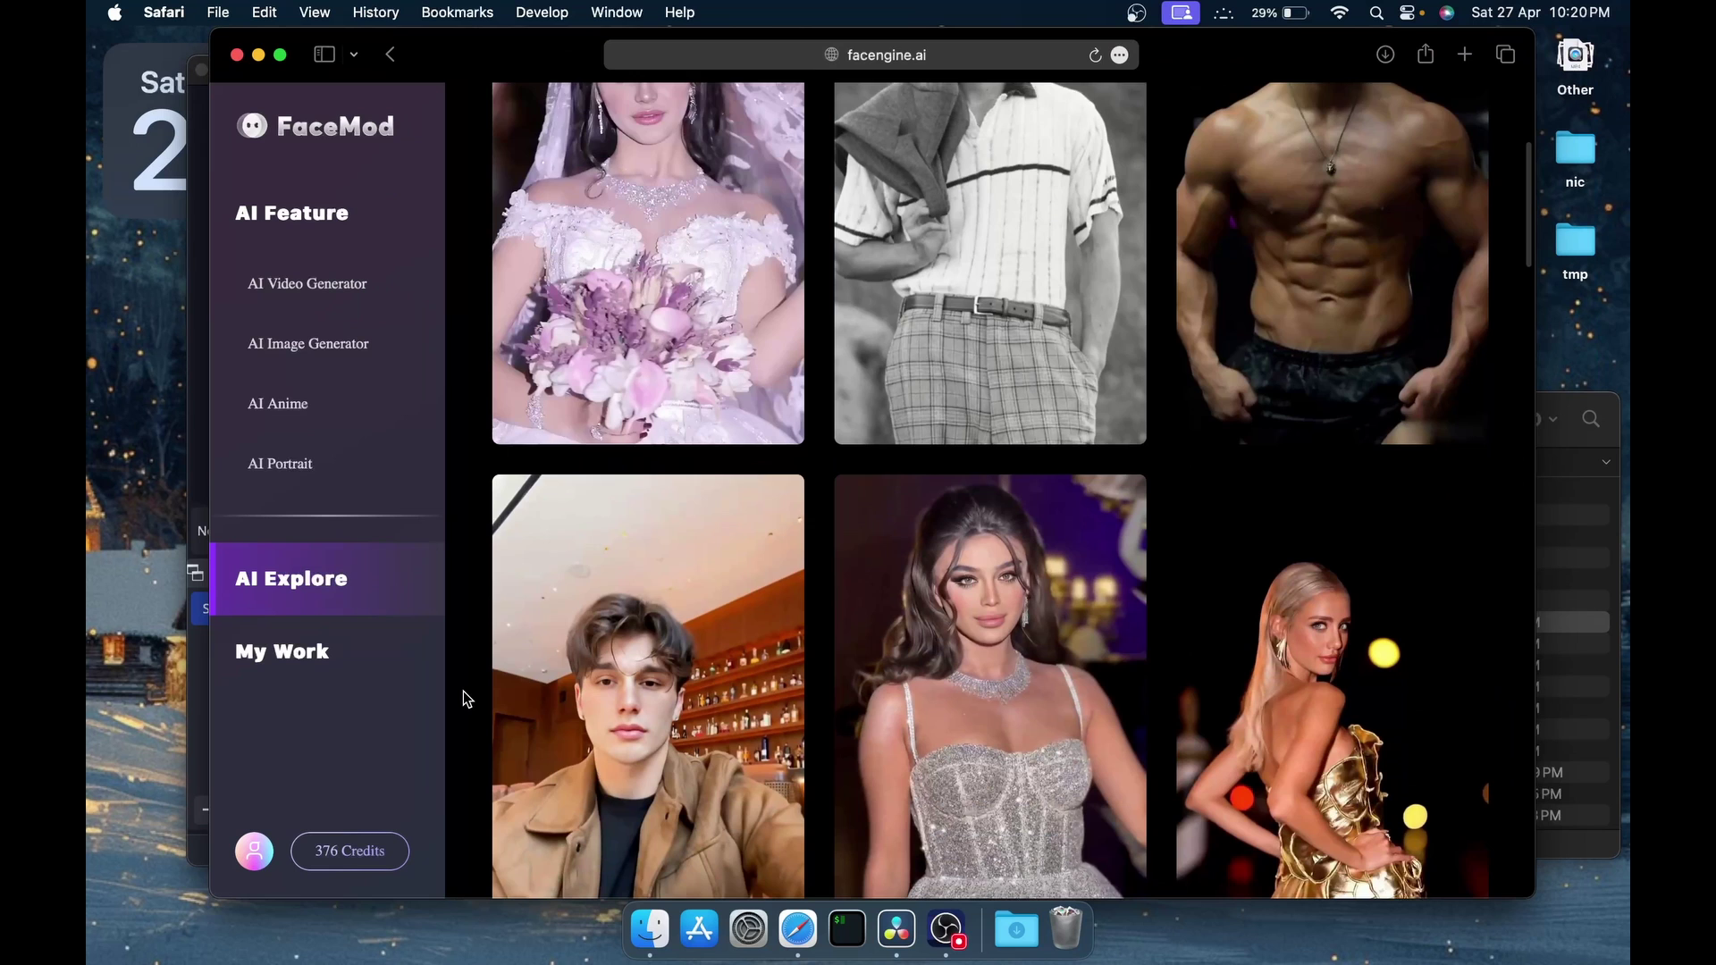
scroll(463, 689, "down", 5)
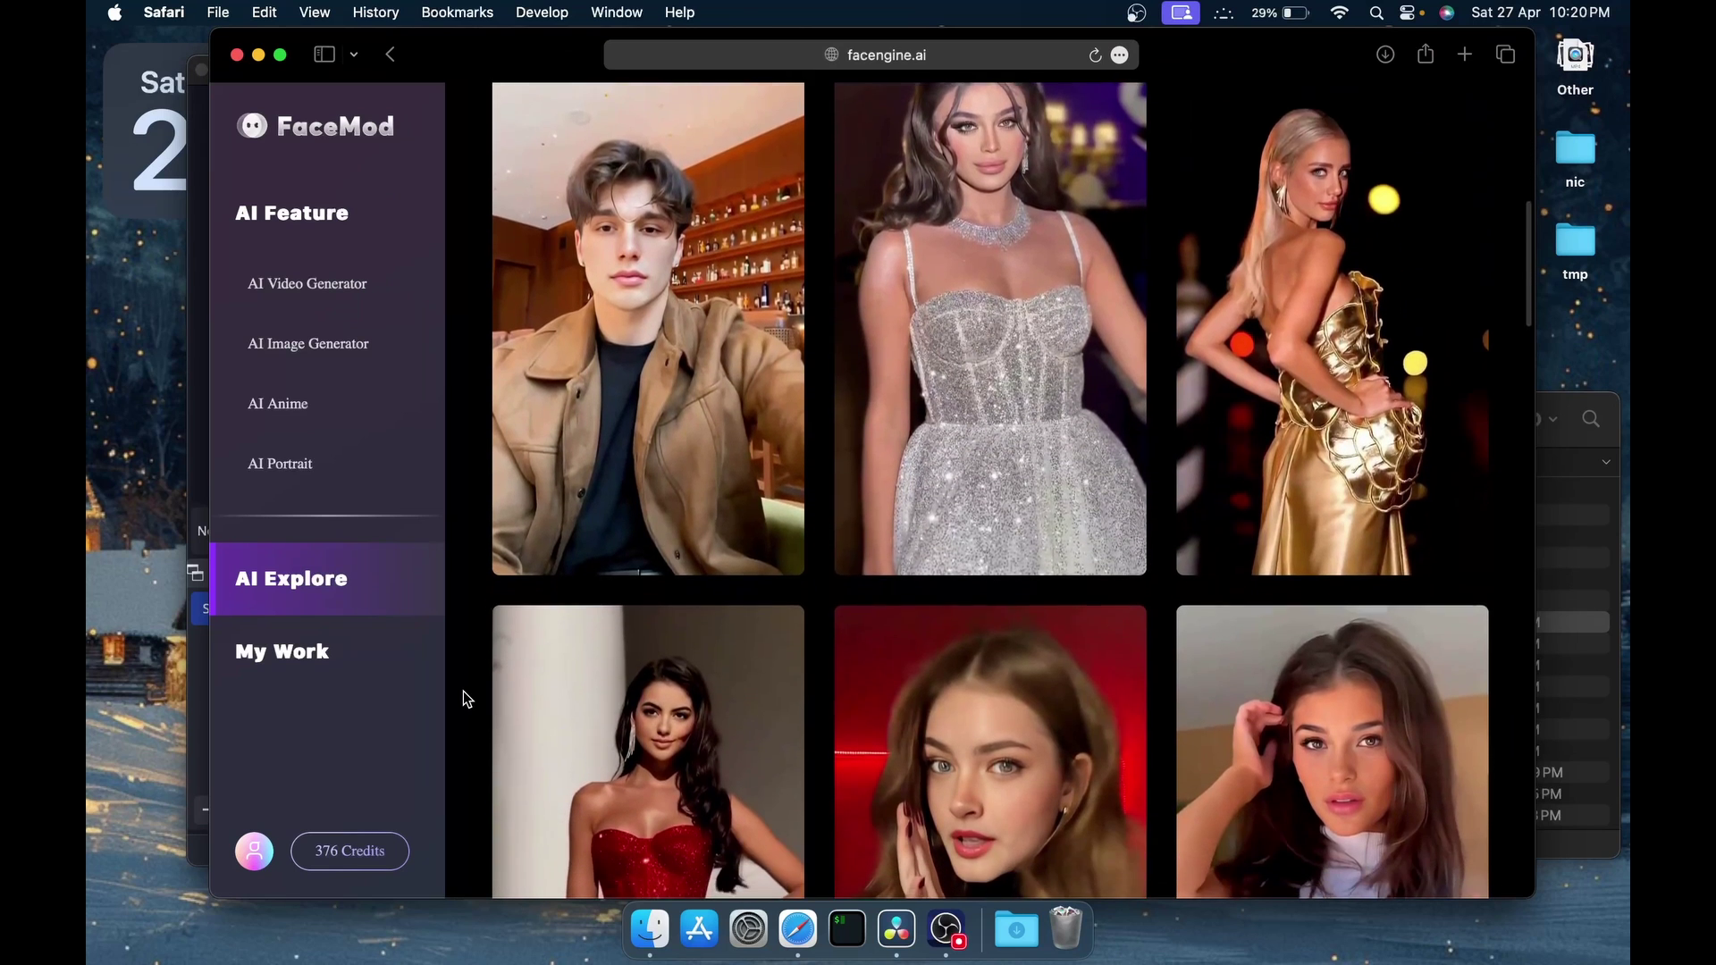
scroll(463, 690, "down", 5)
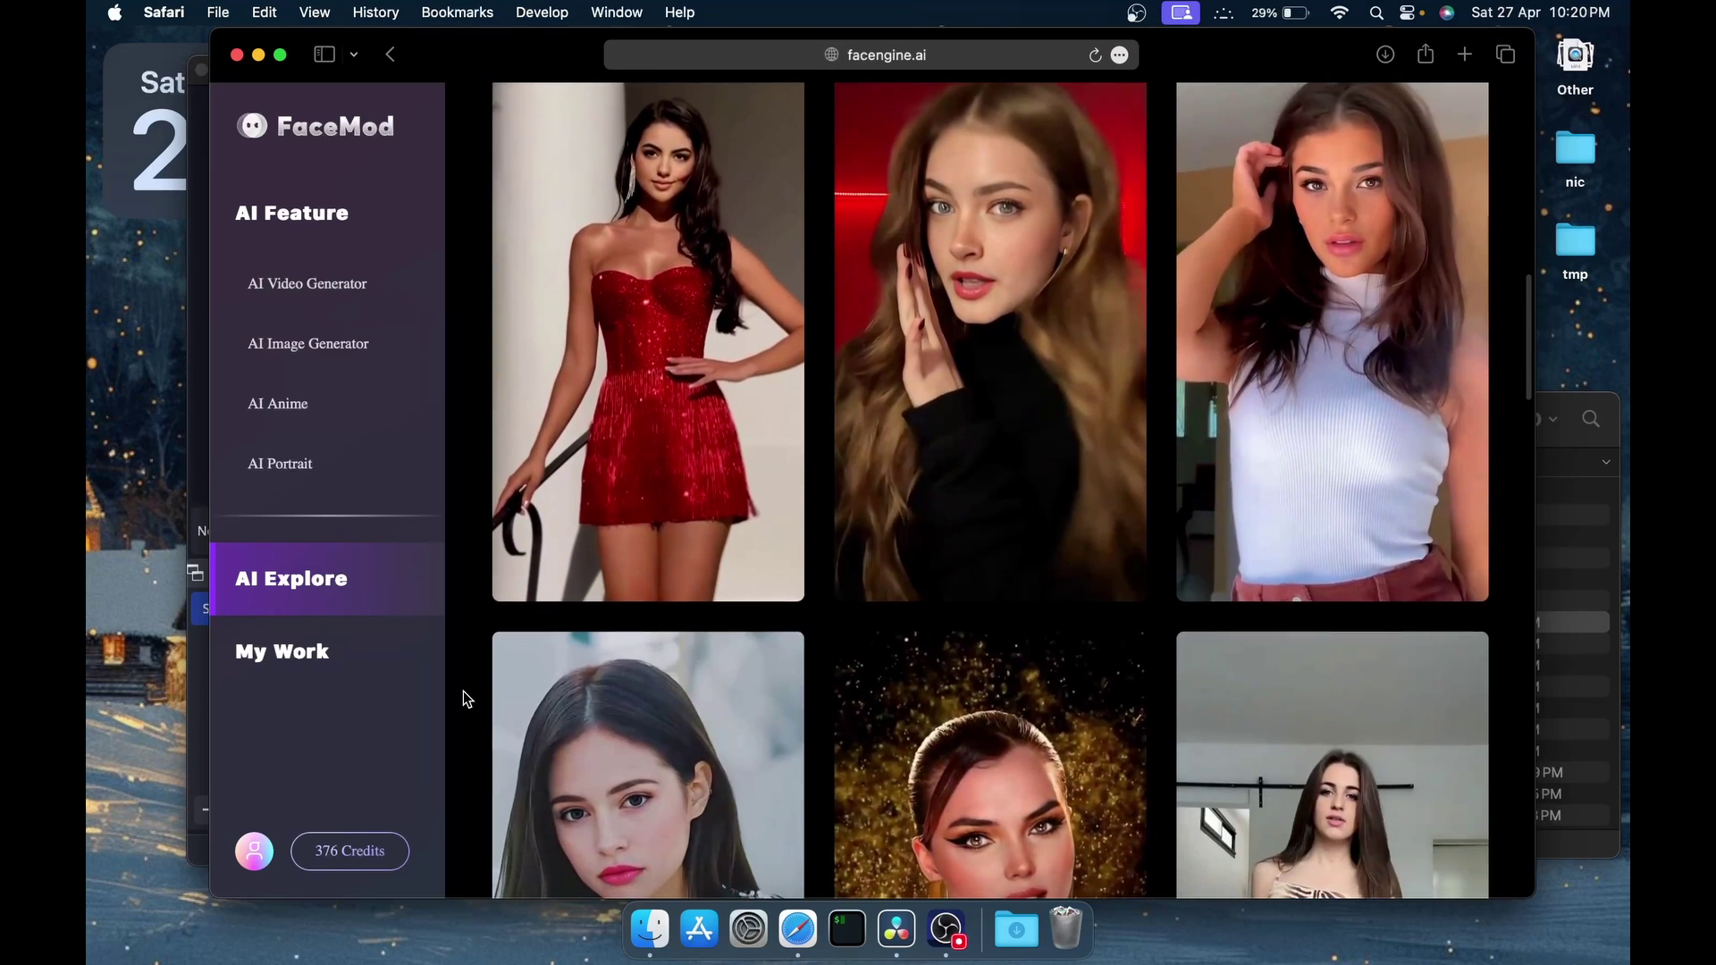
scroll(462, 689, "down", 5)
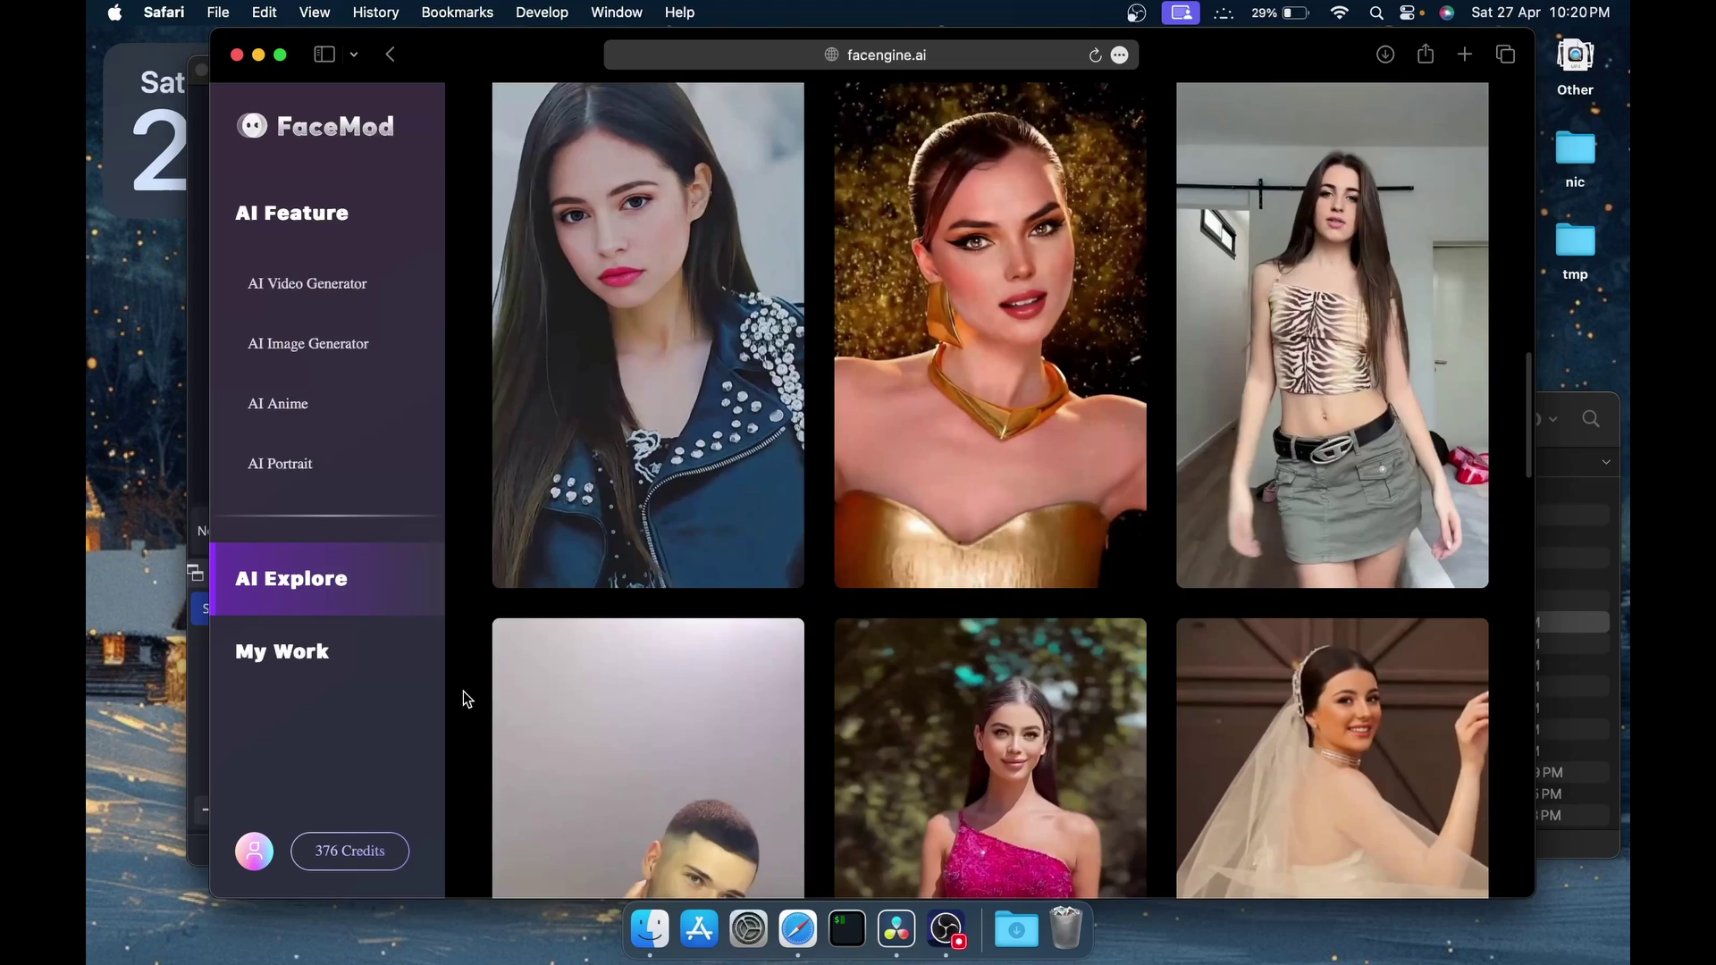
scroll(462, 690, "down", 10)
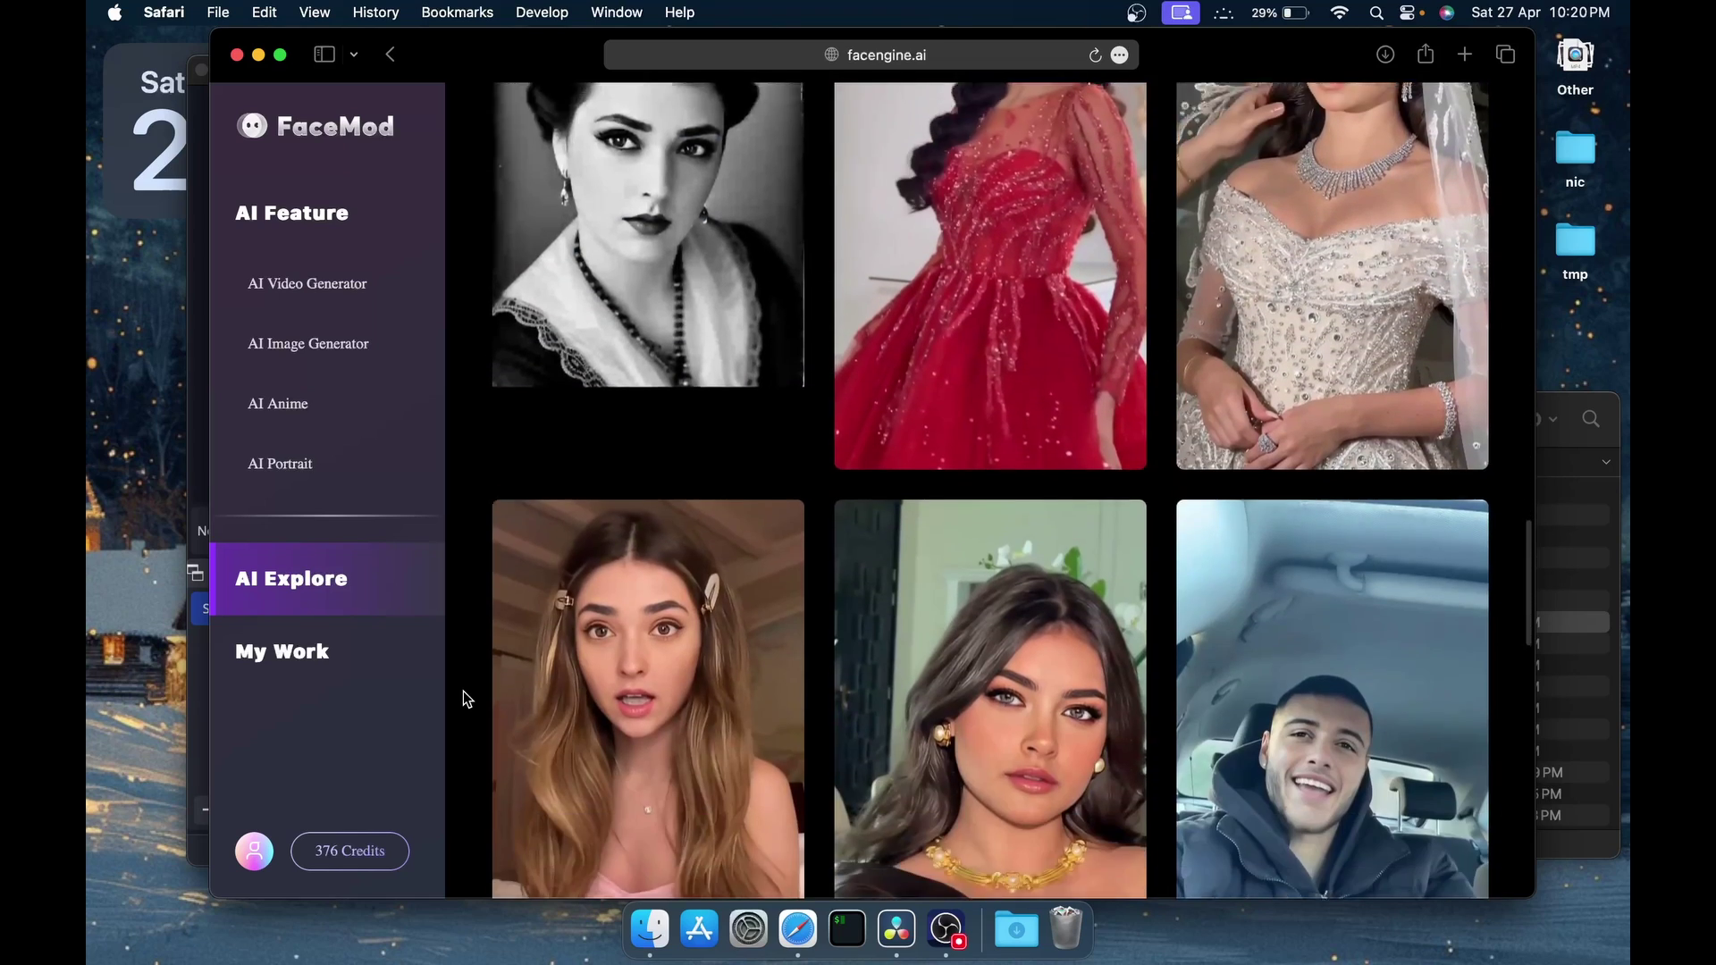
scroll(462, 690, "down", 8)
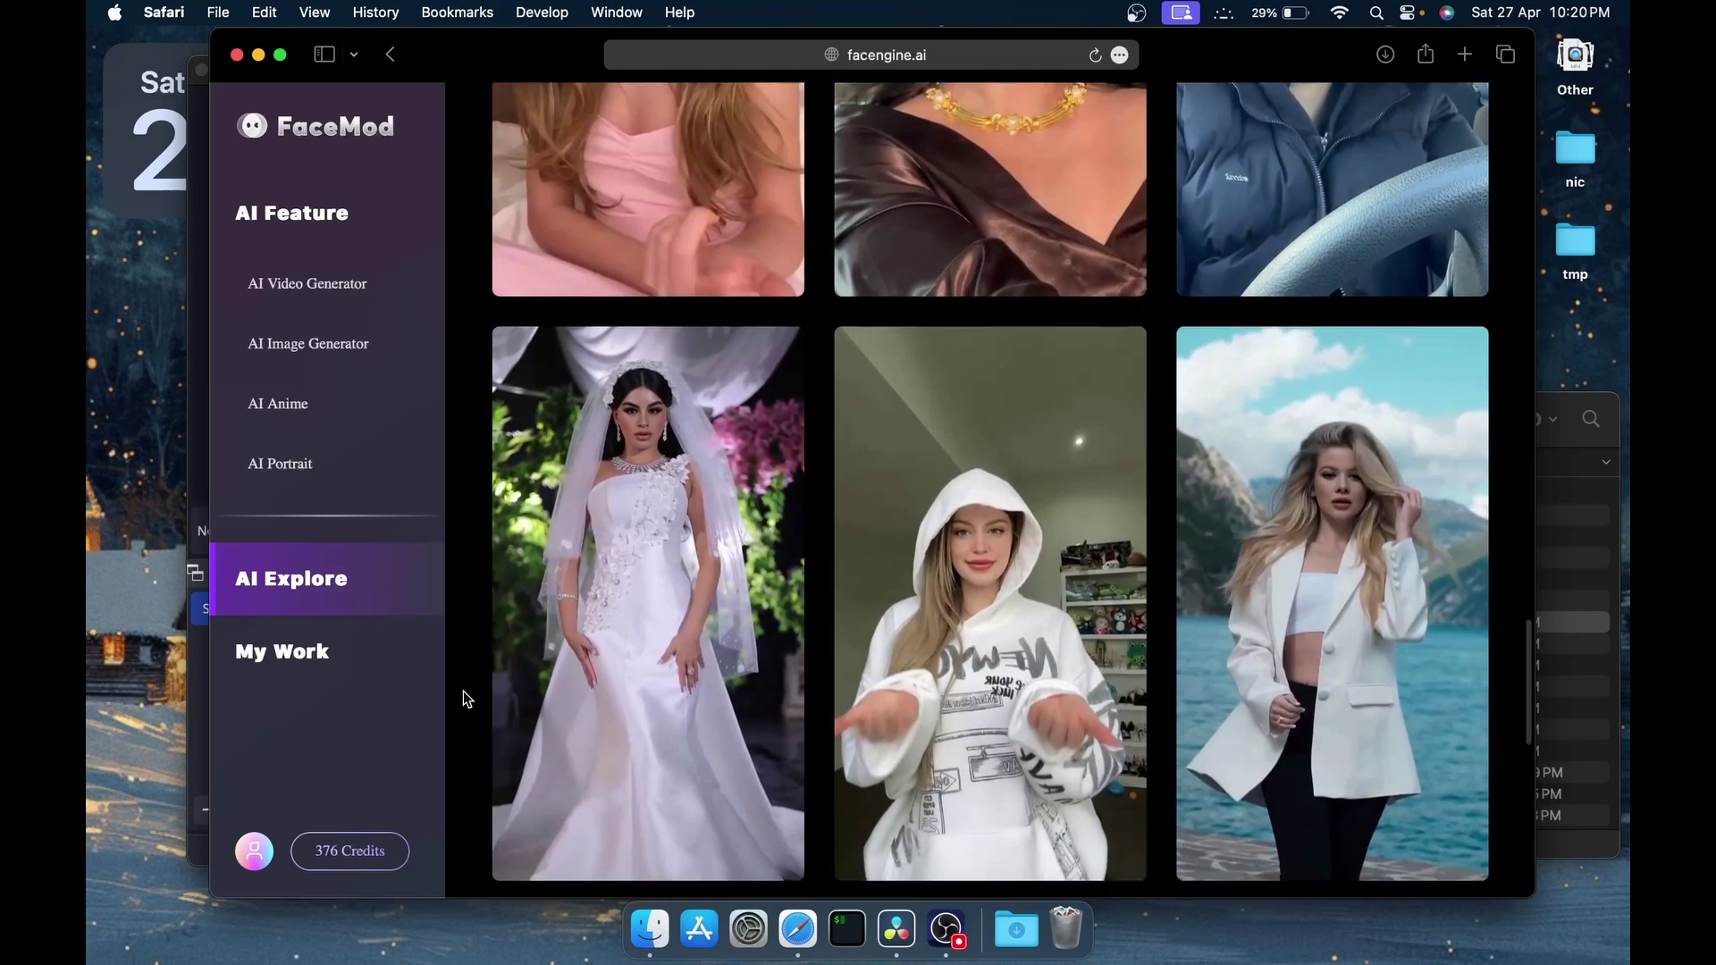
scroll(463, 689, "down", 2)
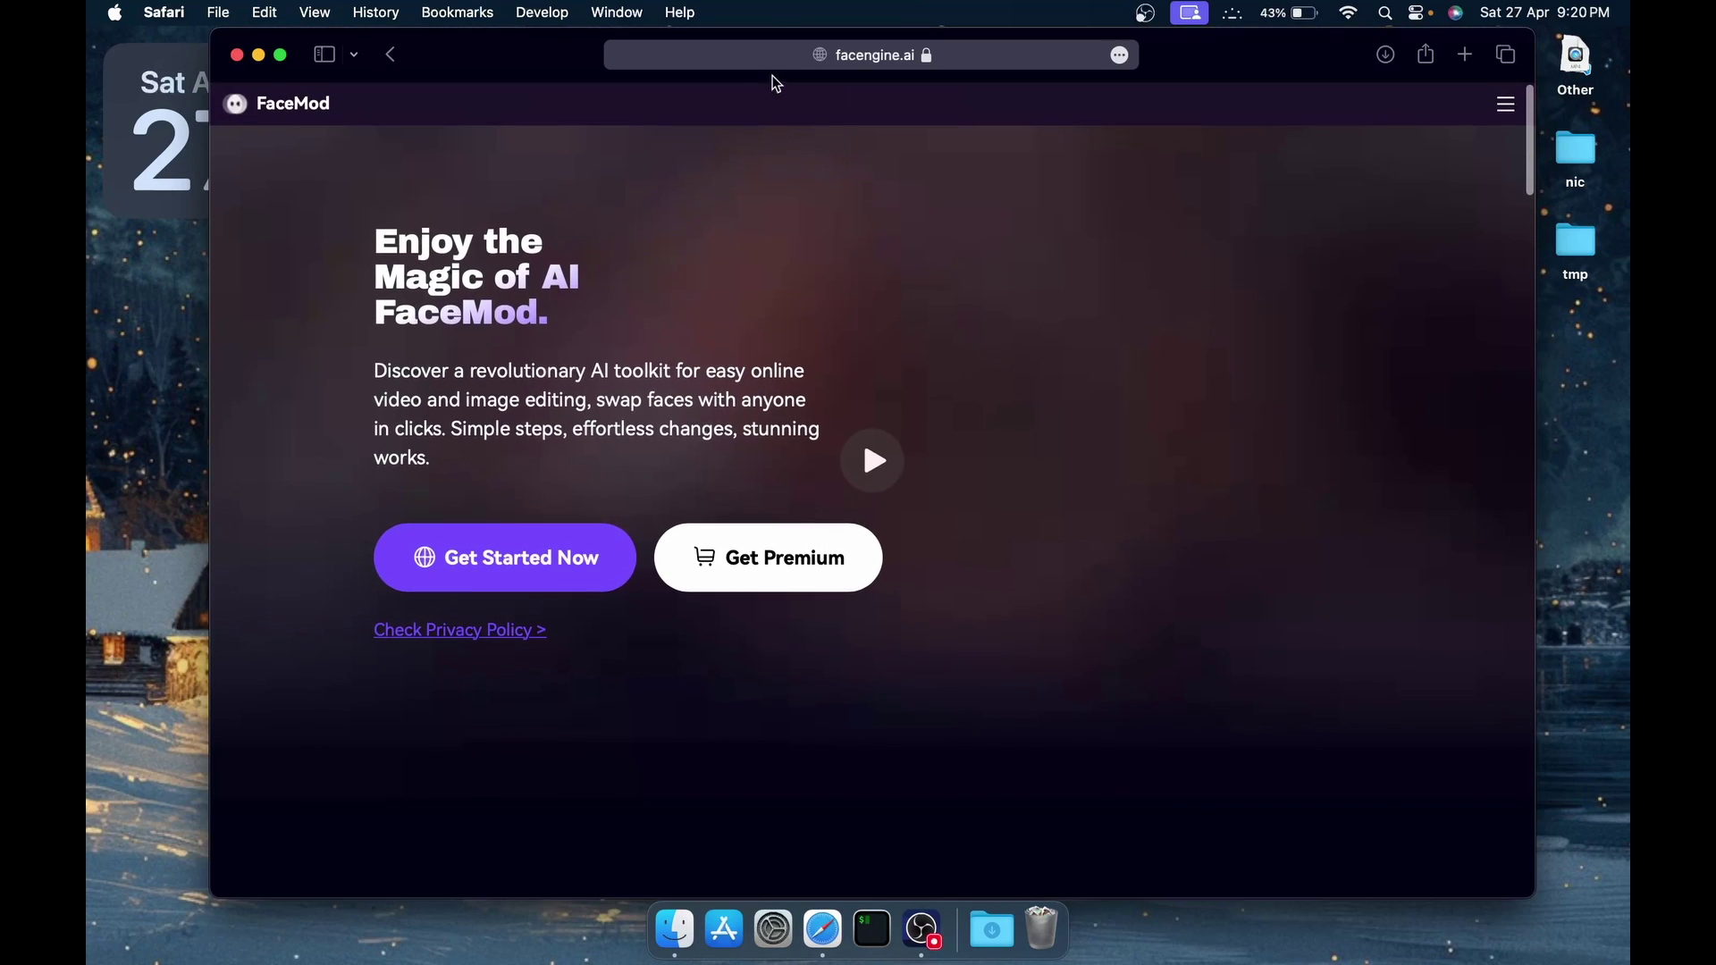
left_click(742, 61)
left_click(324, 316)
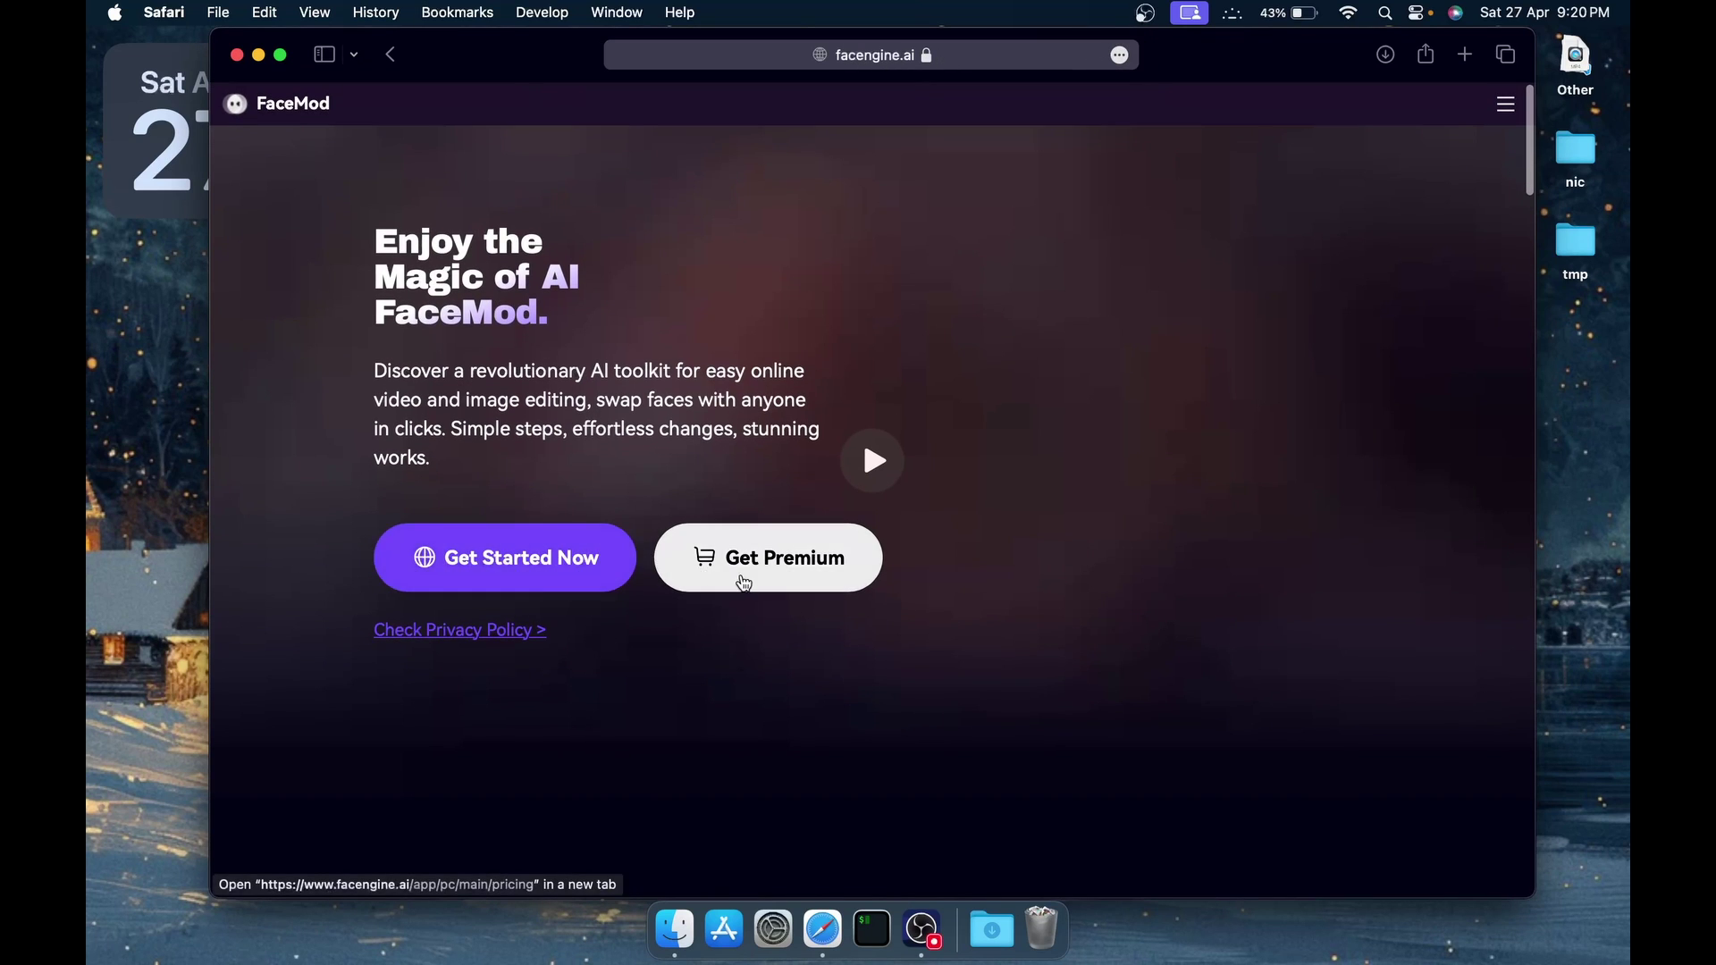
left_click(739, 582)
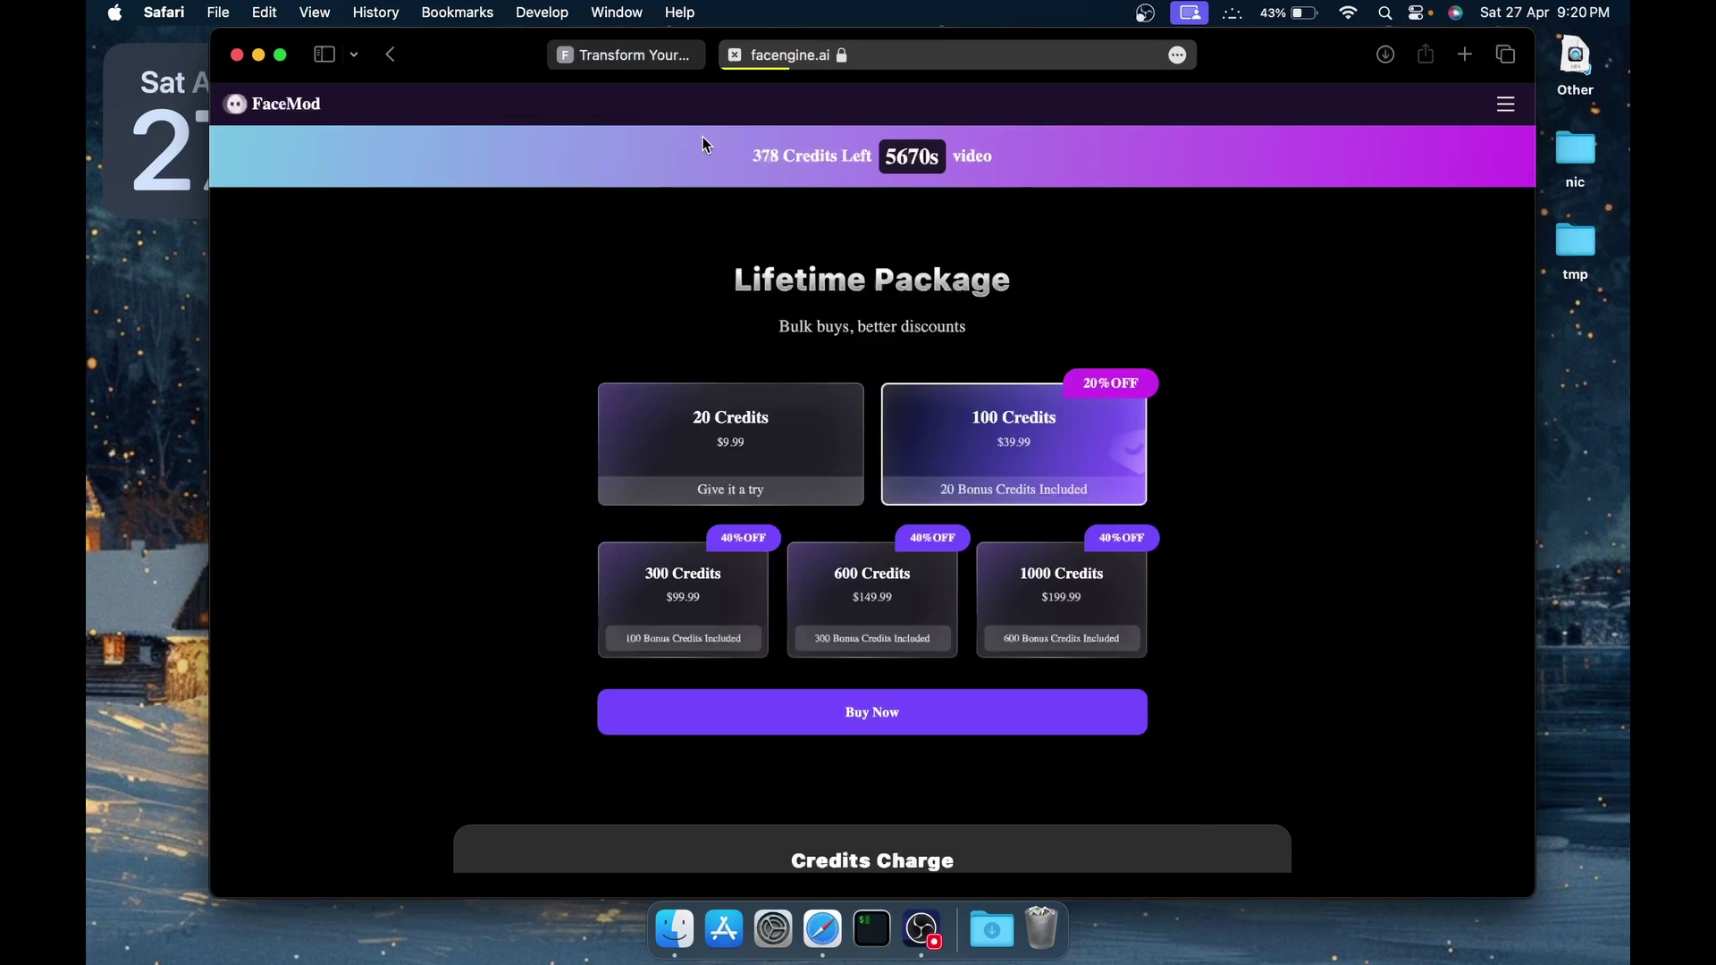
left_click_drag(750, 455, 698, 429)
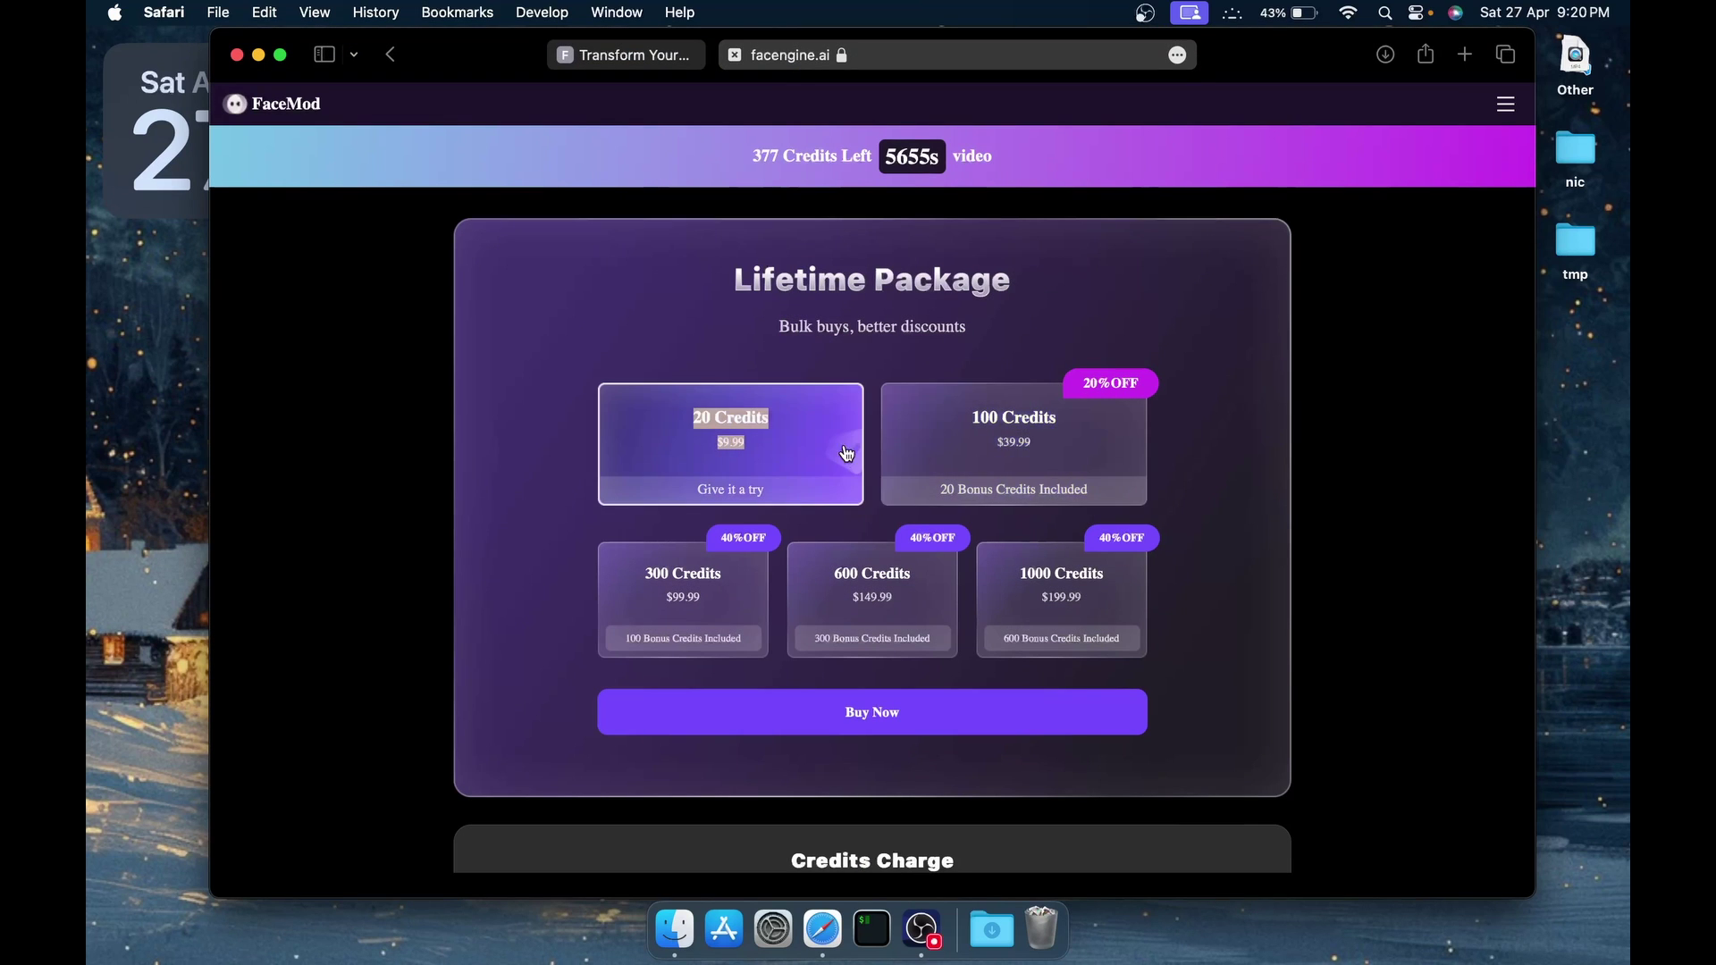
left_click(1047, 353)
left_click_drag(1052, 460, 924, 427)
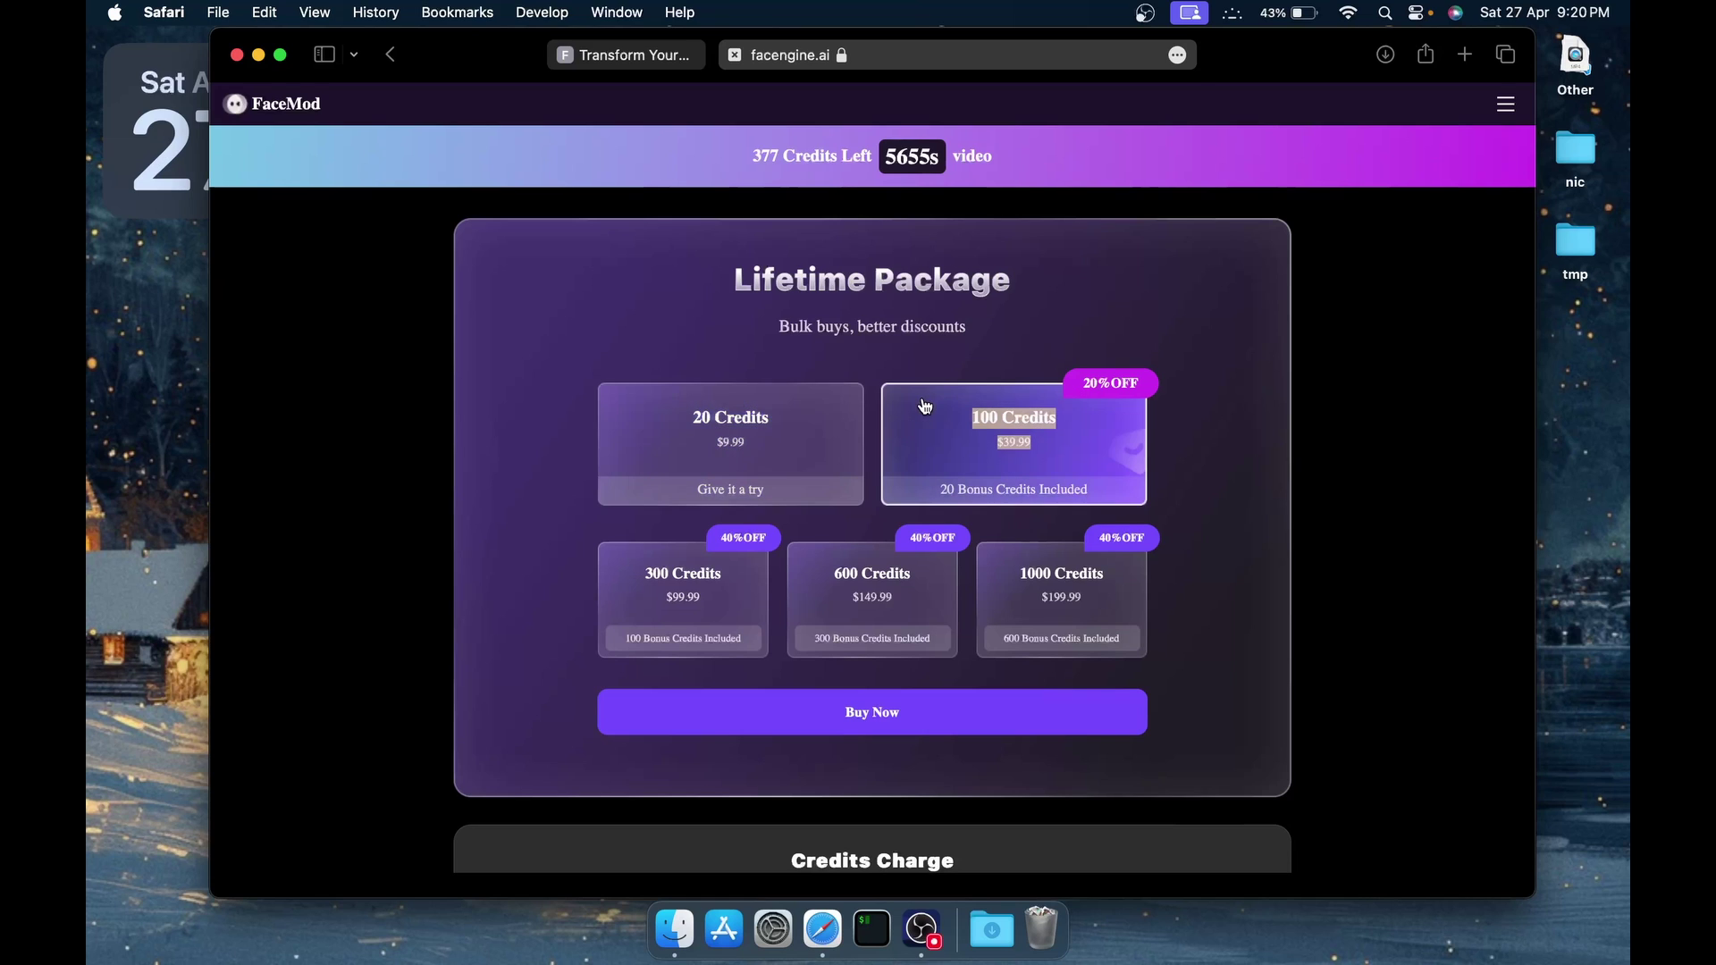
scroll(873, 536, "down", 3)
scroll(876, 549, "up", 3)
left_click(569, 487)
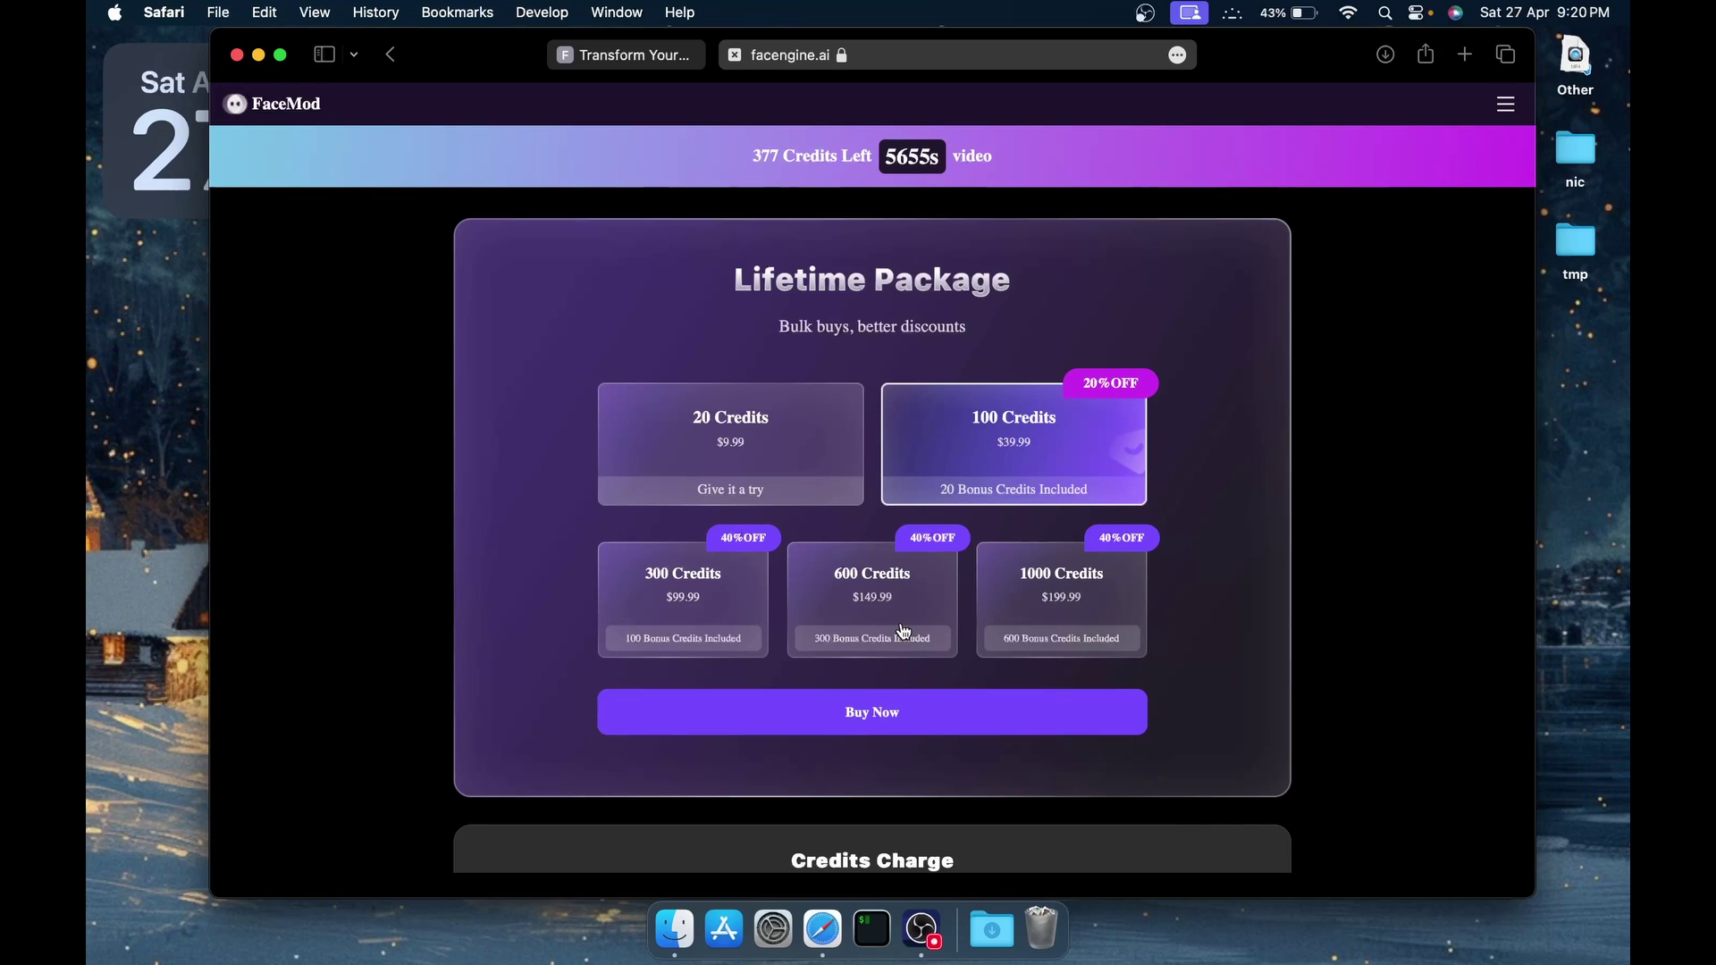
Close the extra tabs, Get Started Now, and enter the workspace with all AI tools
left_click(736, 56)
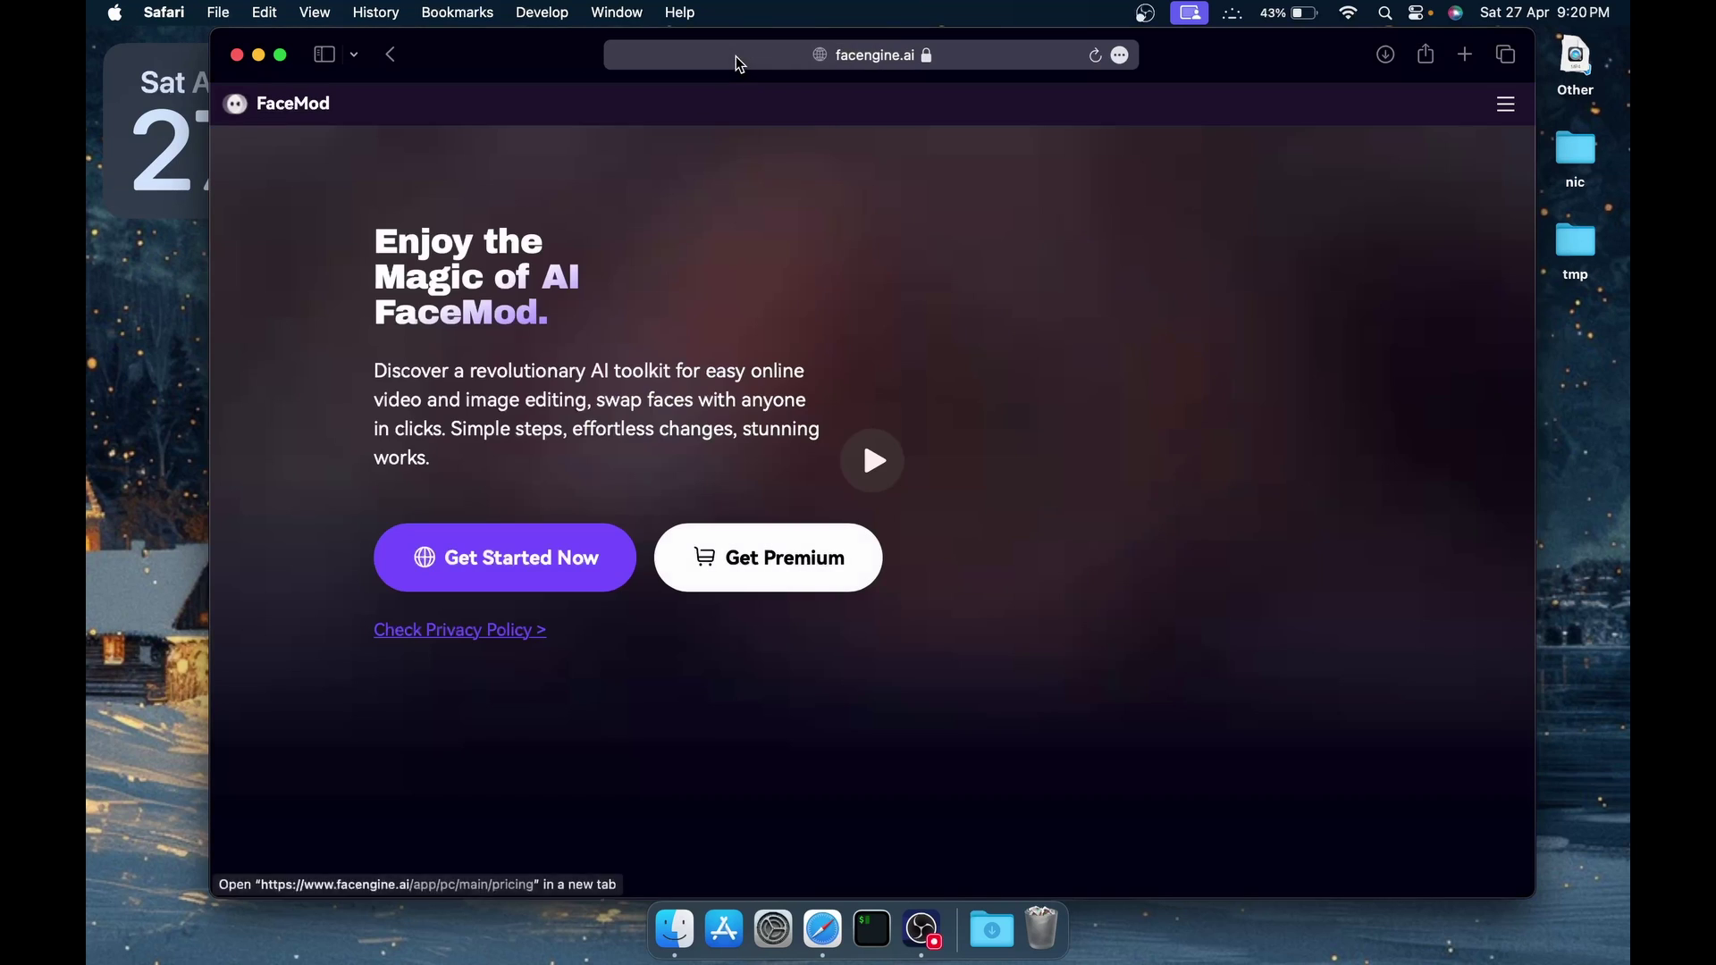
left_click(499, 529)
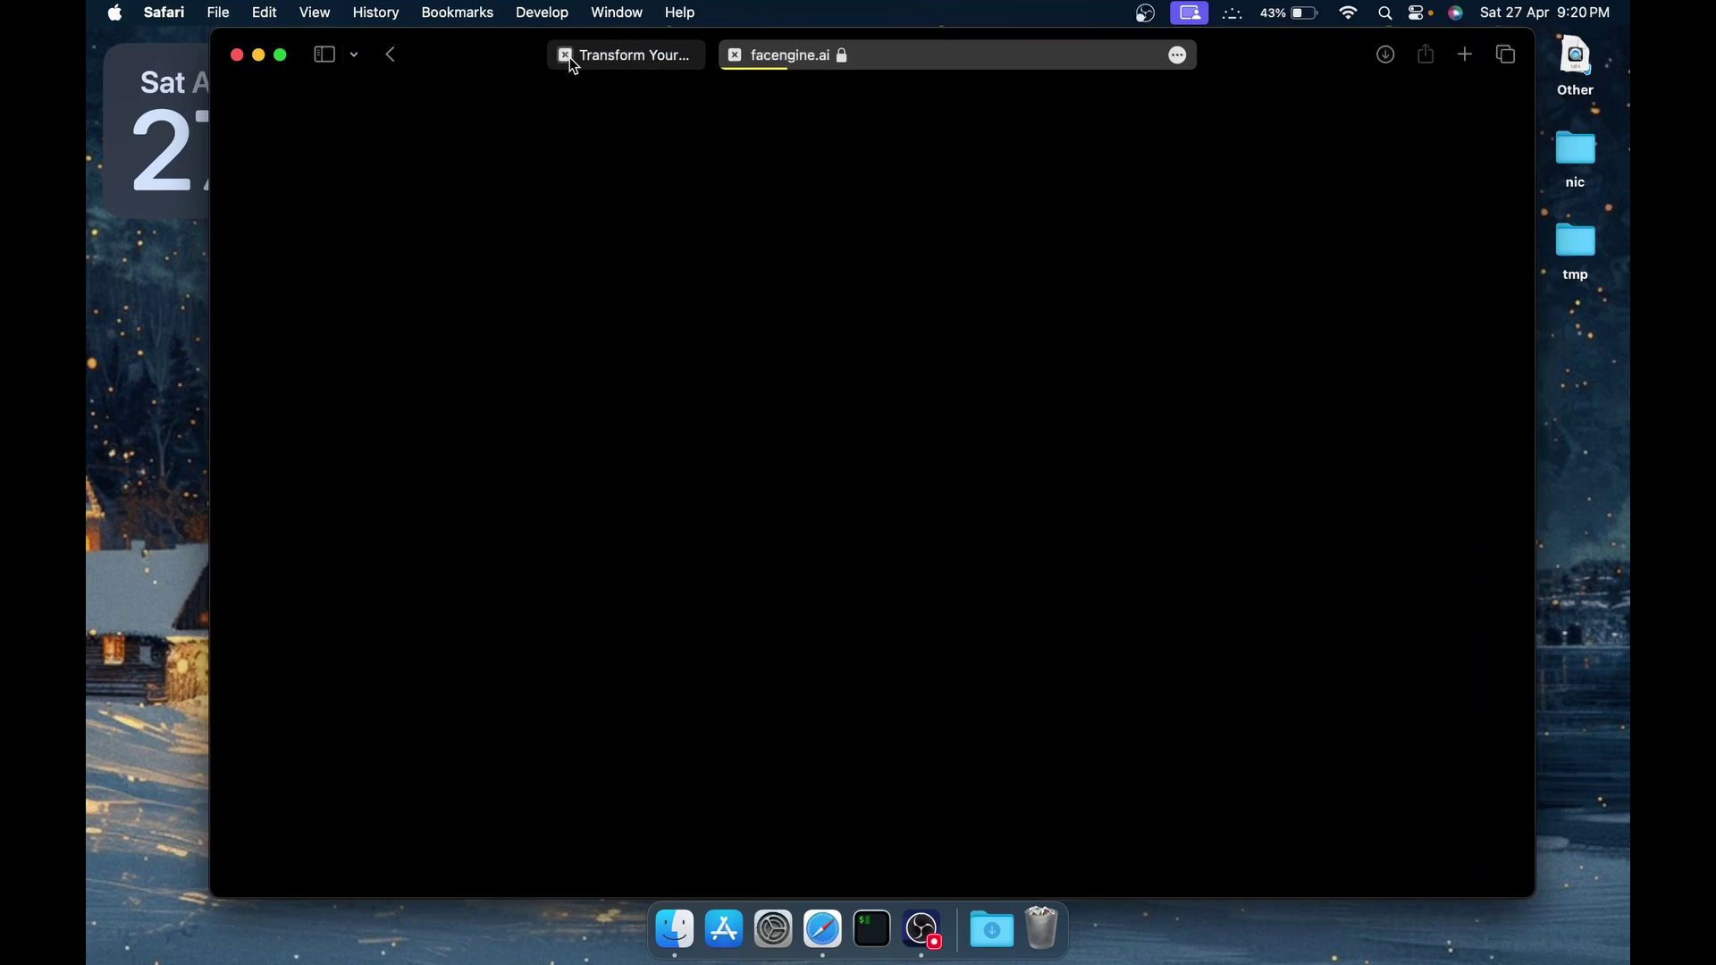
left_click(566, 56)
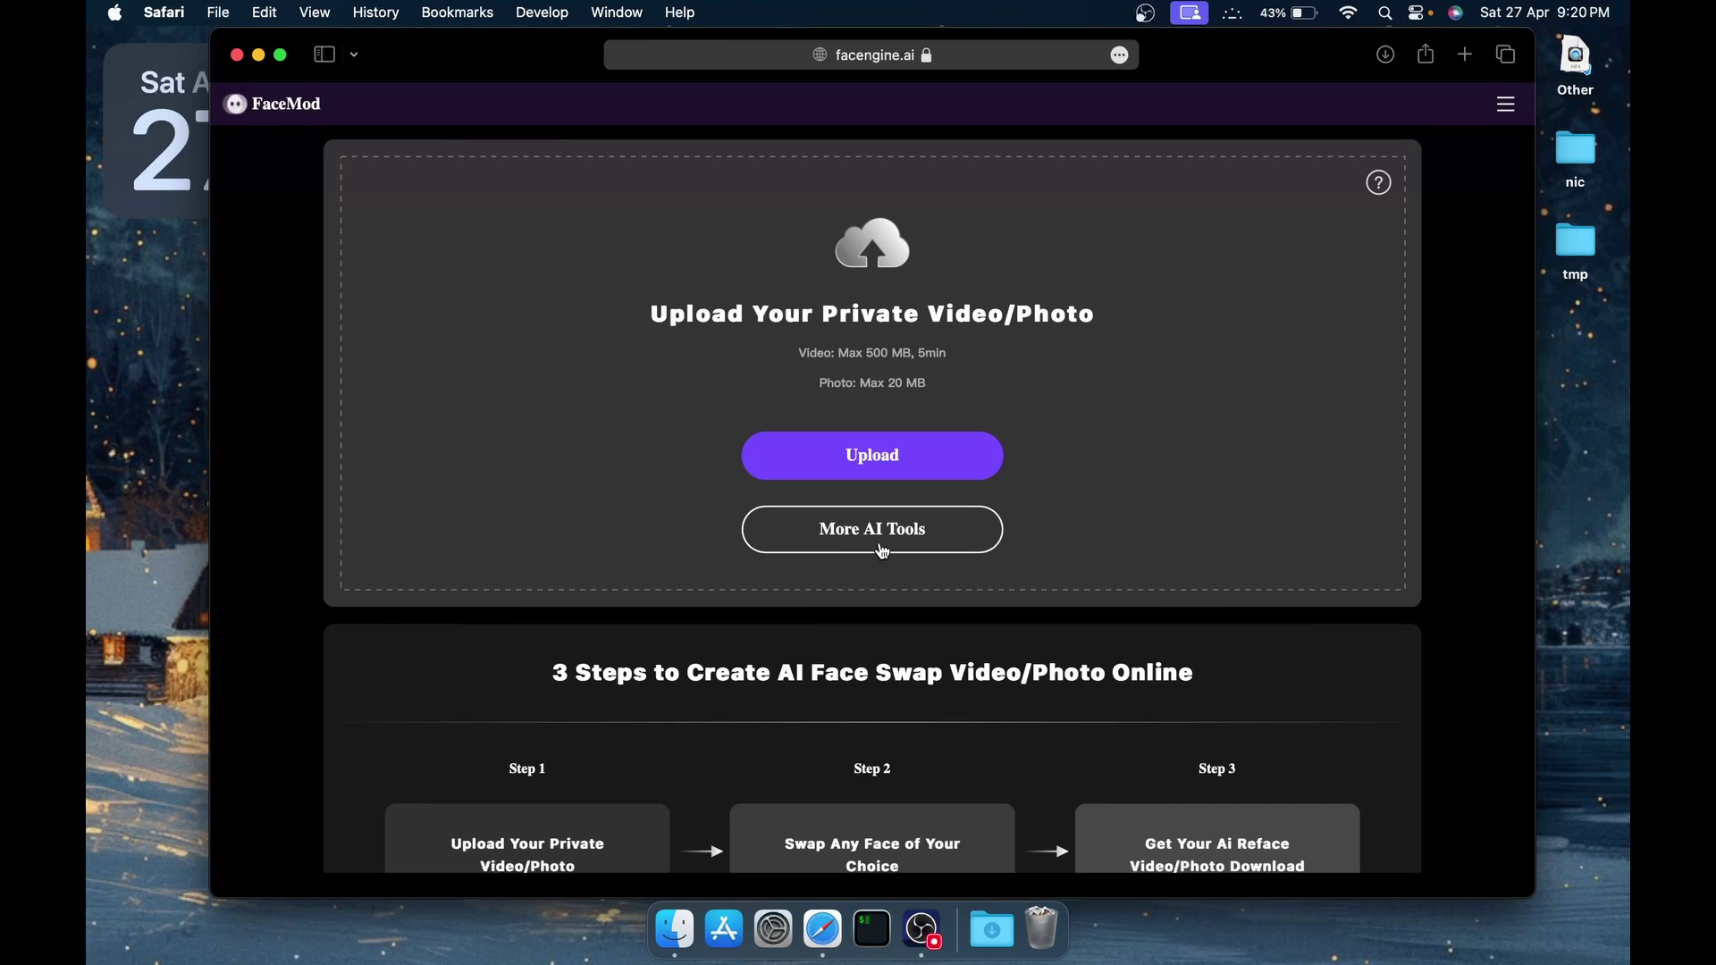
left_click(887, 545)
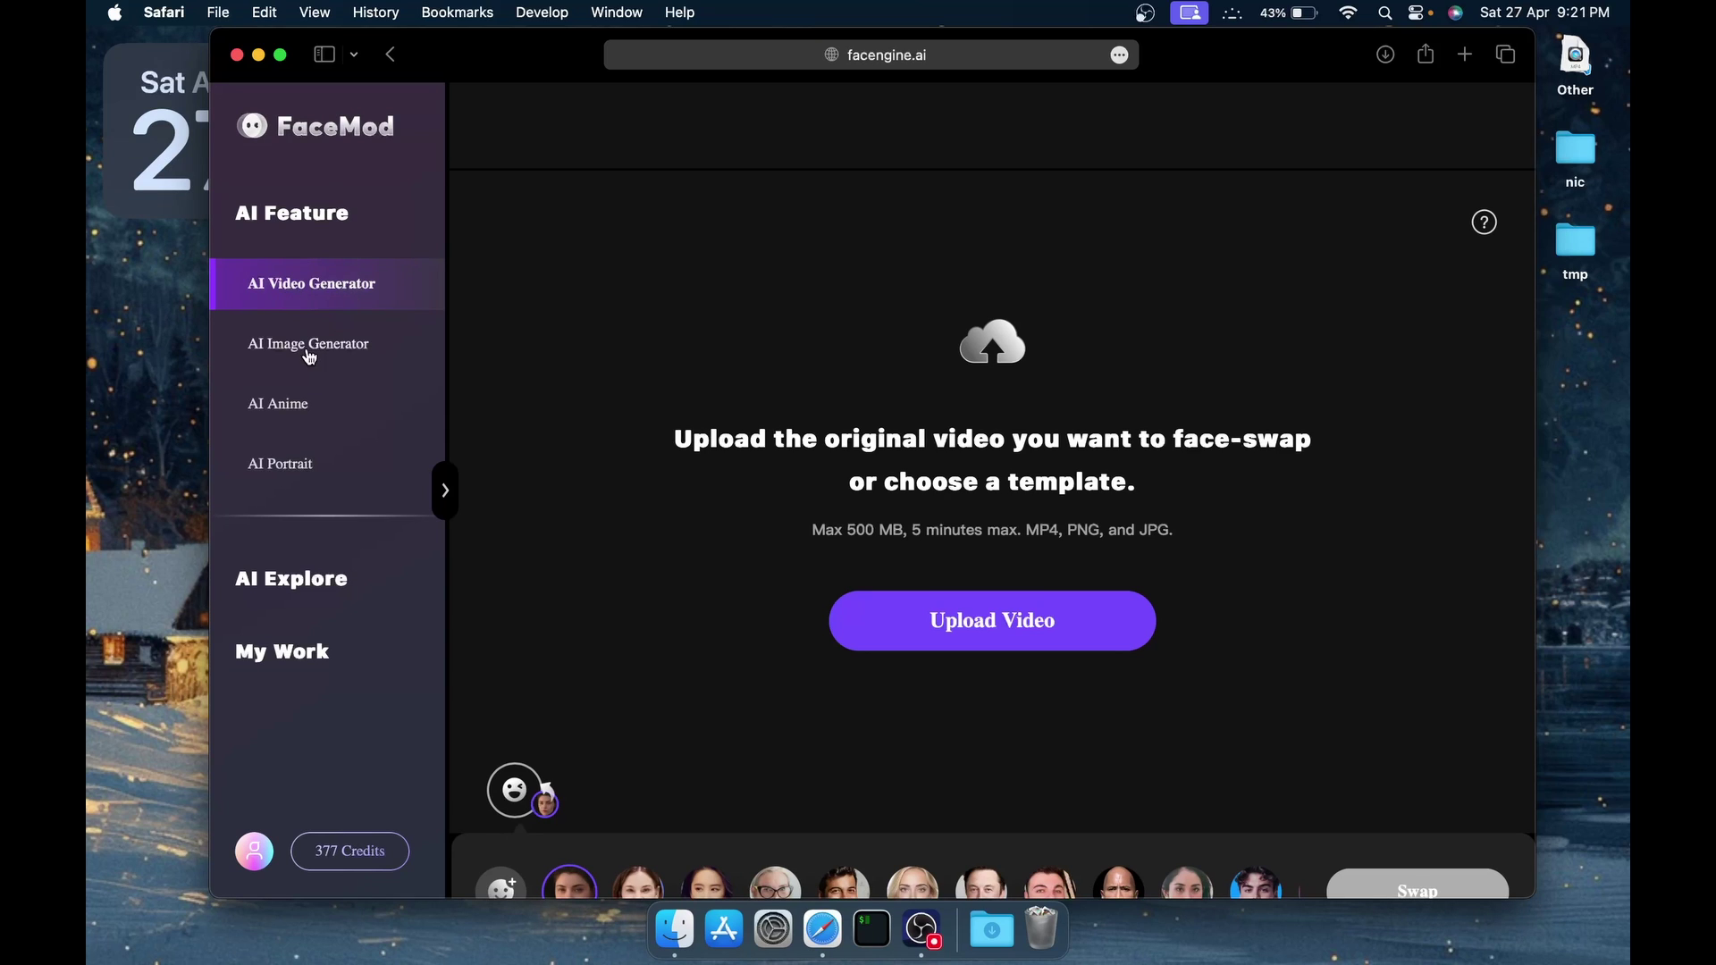
Look over the photo face-swap tool and the AI Anime animation styles
left_click(311, 355)
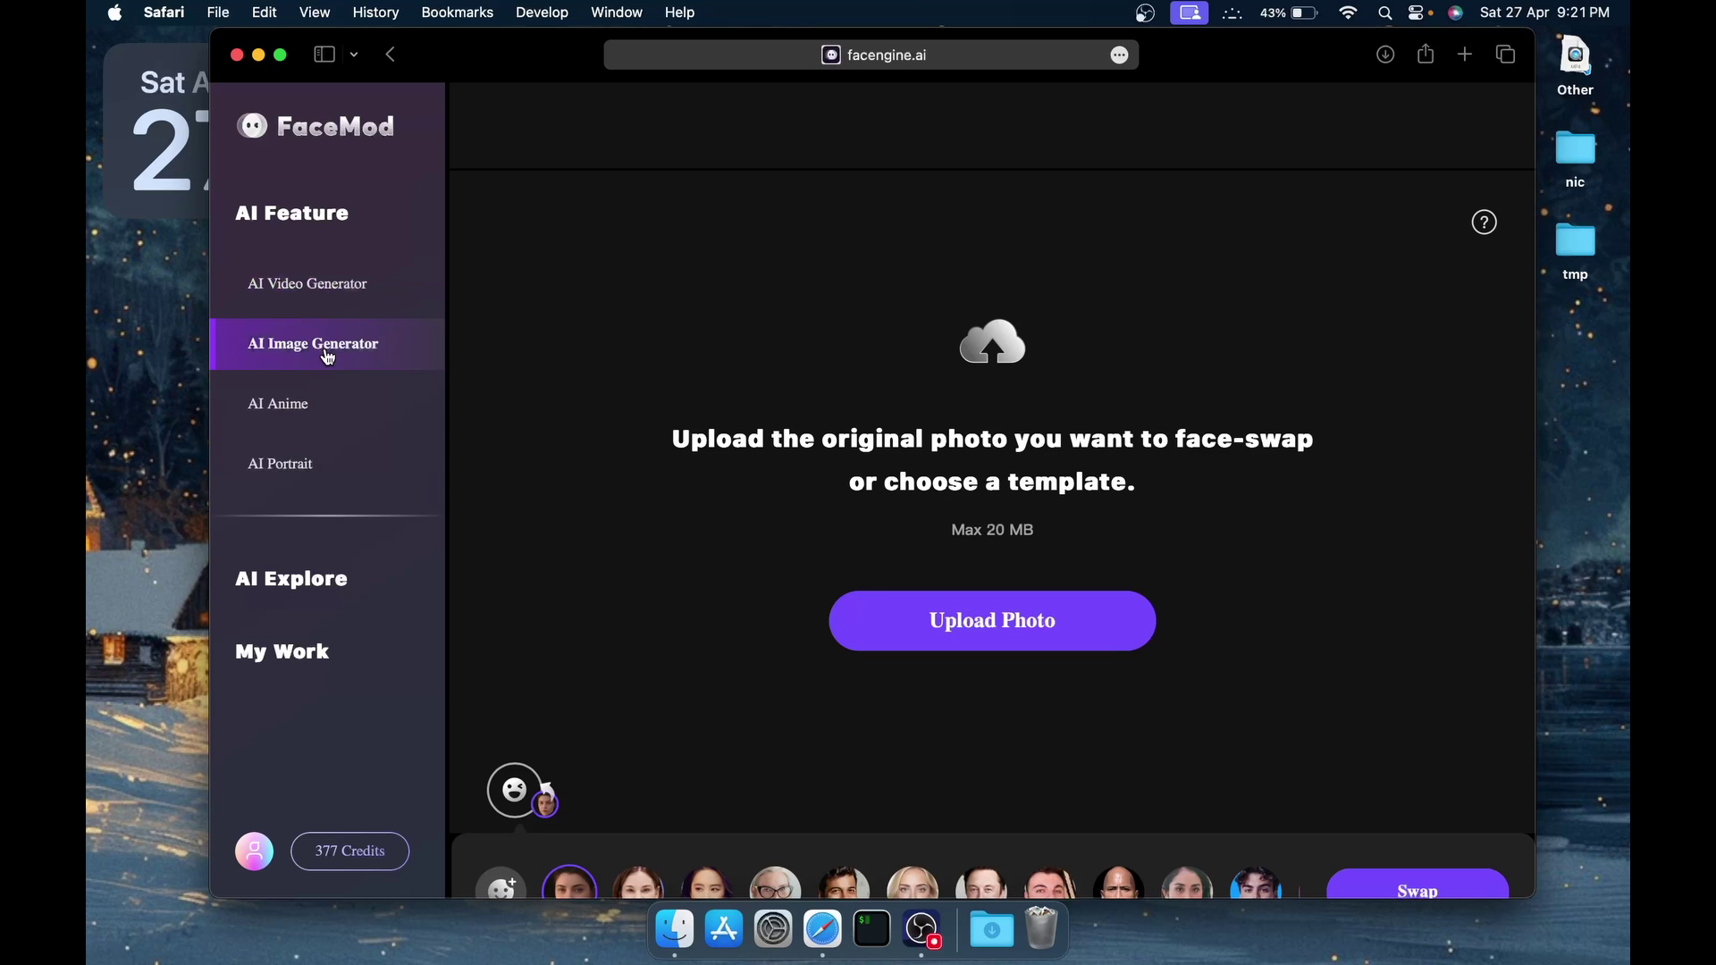
left_click(312, 411)
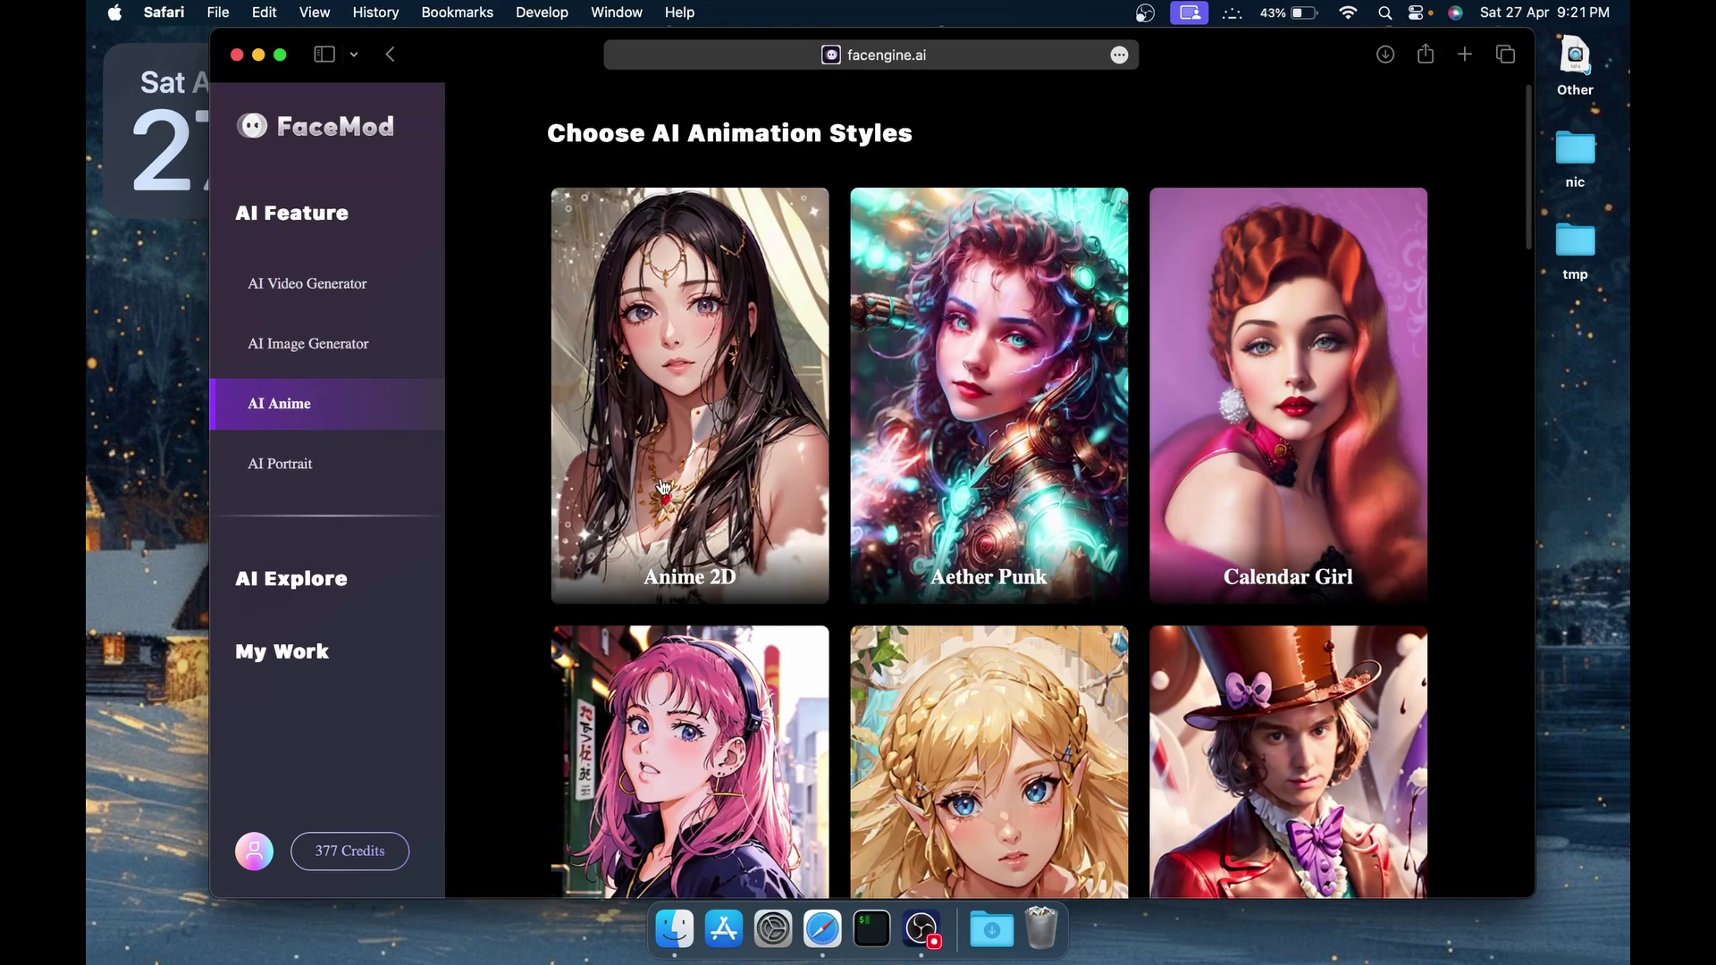
scroll(1220, 497, "down", 5)
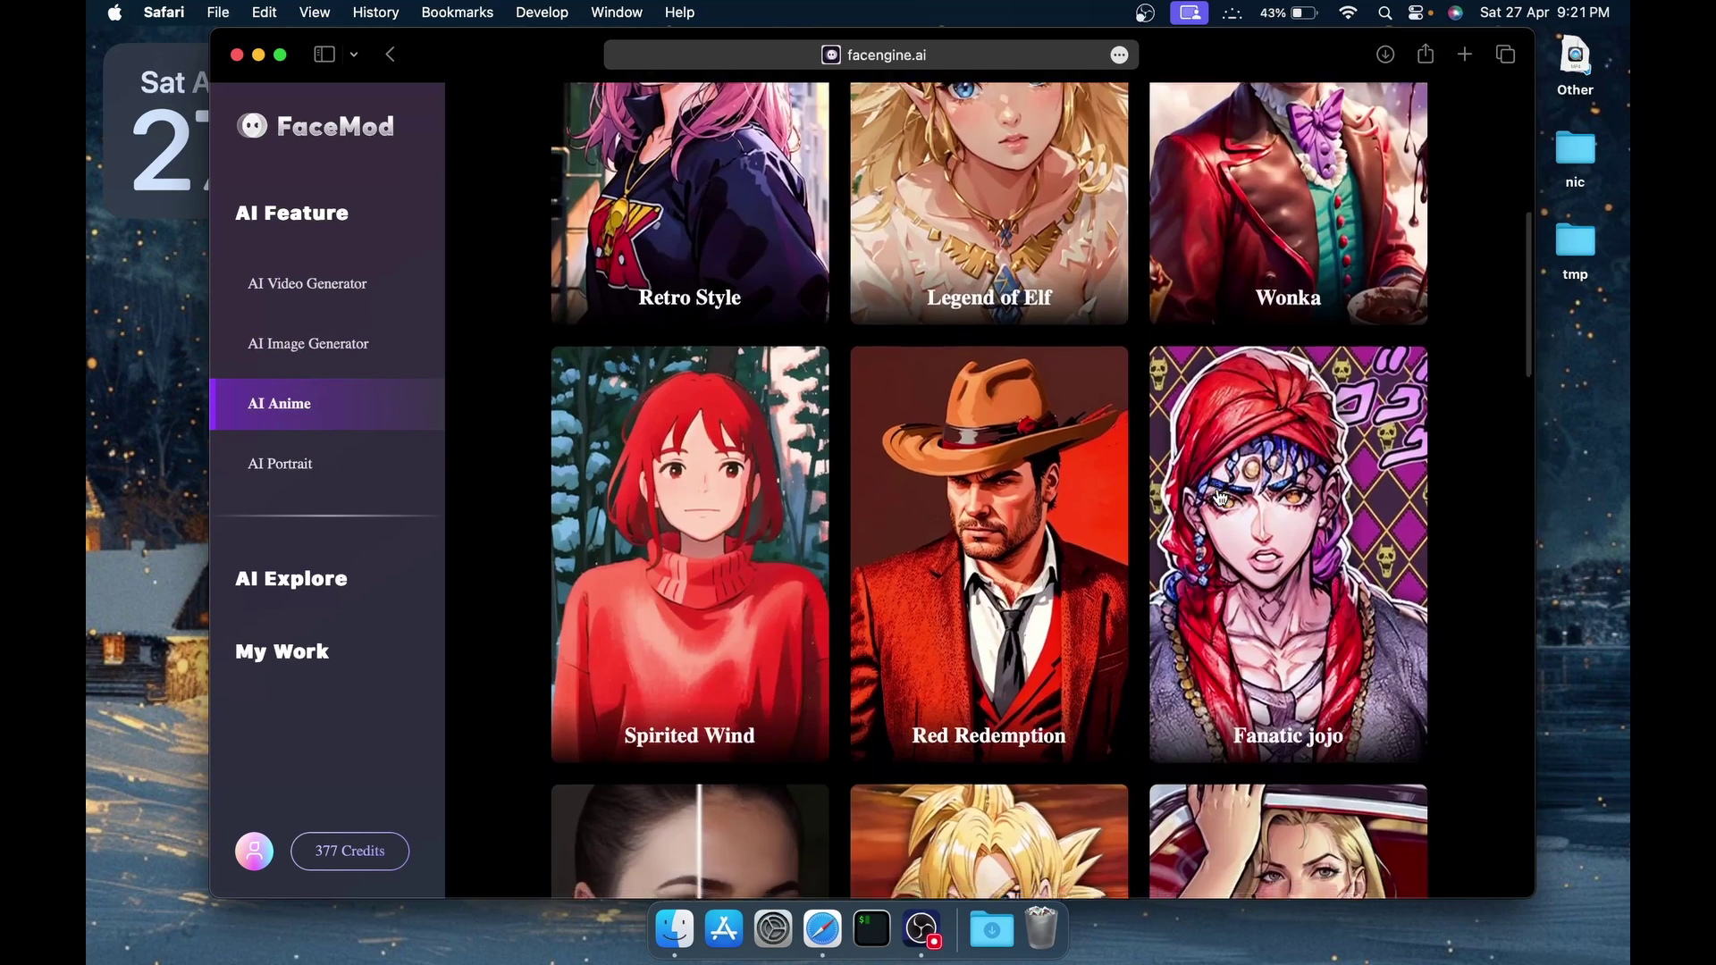
scroll(1221, 497, "up", 5)
Browse the AI Portrait styles, then switch to AI Video Generator
left_click(326, 463)
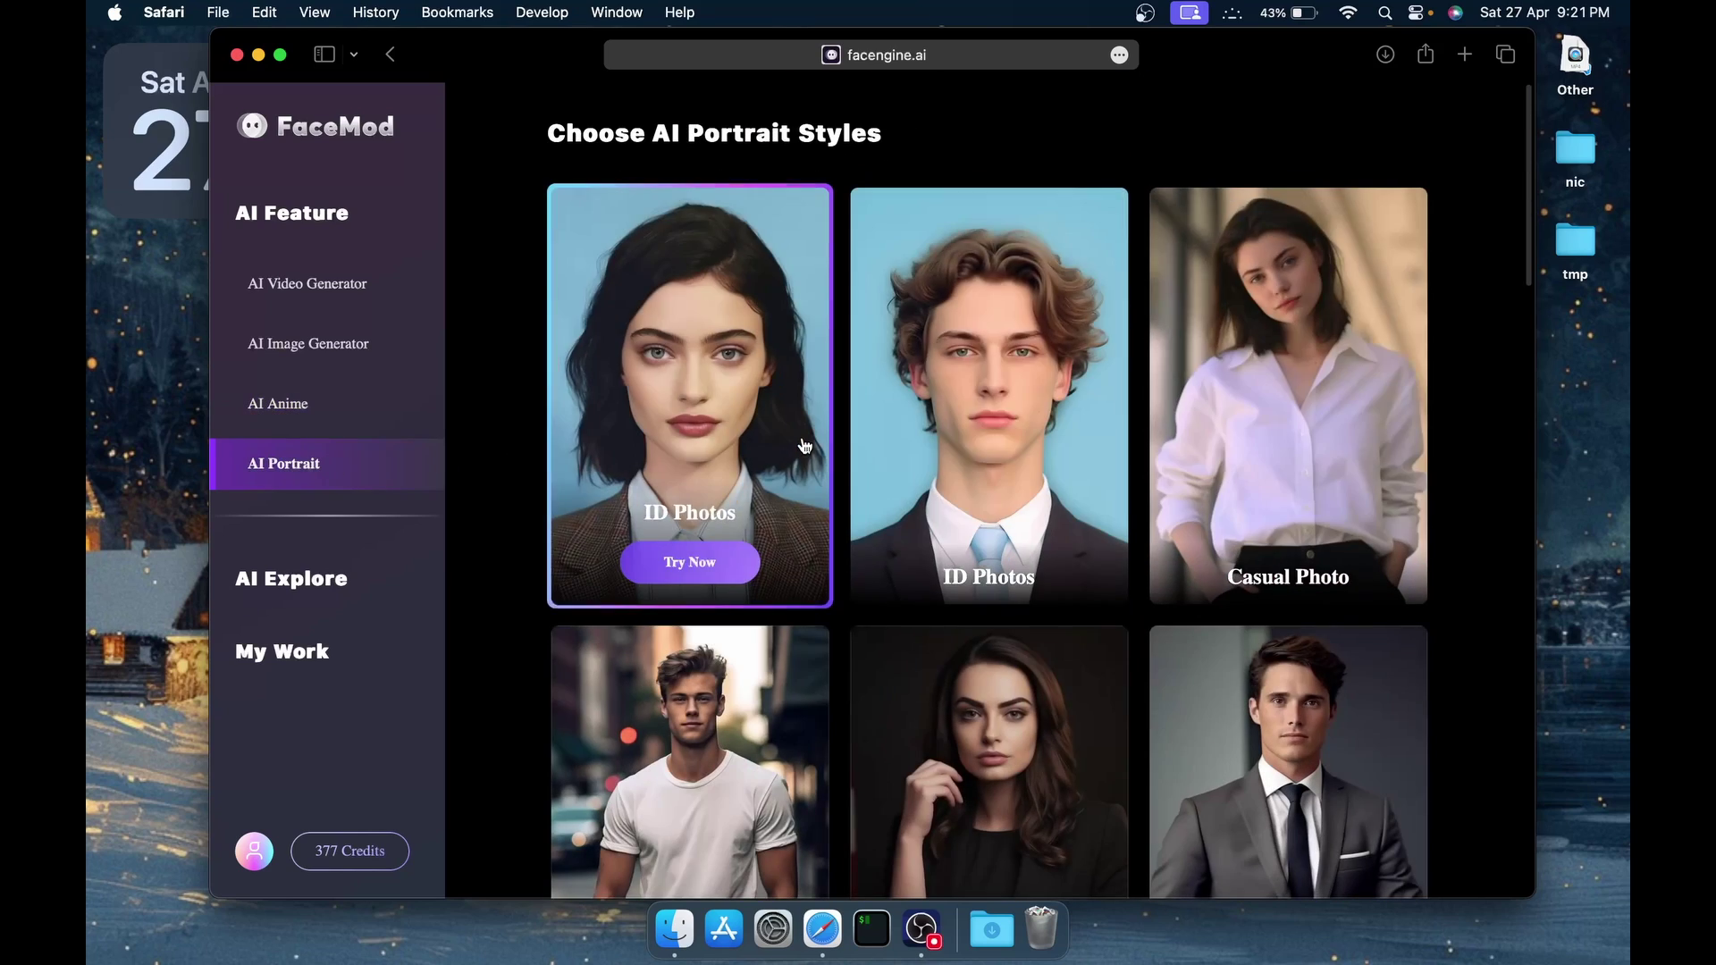
scroll(804, 446, "down", 10)
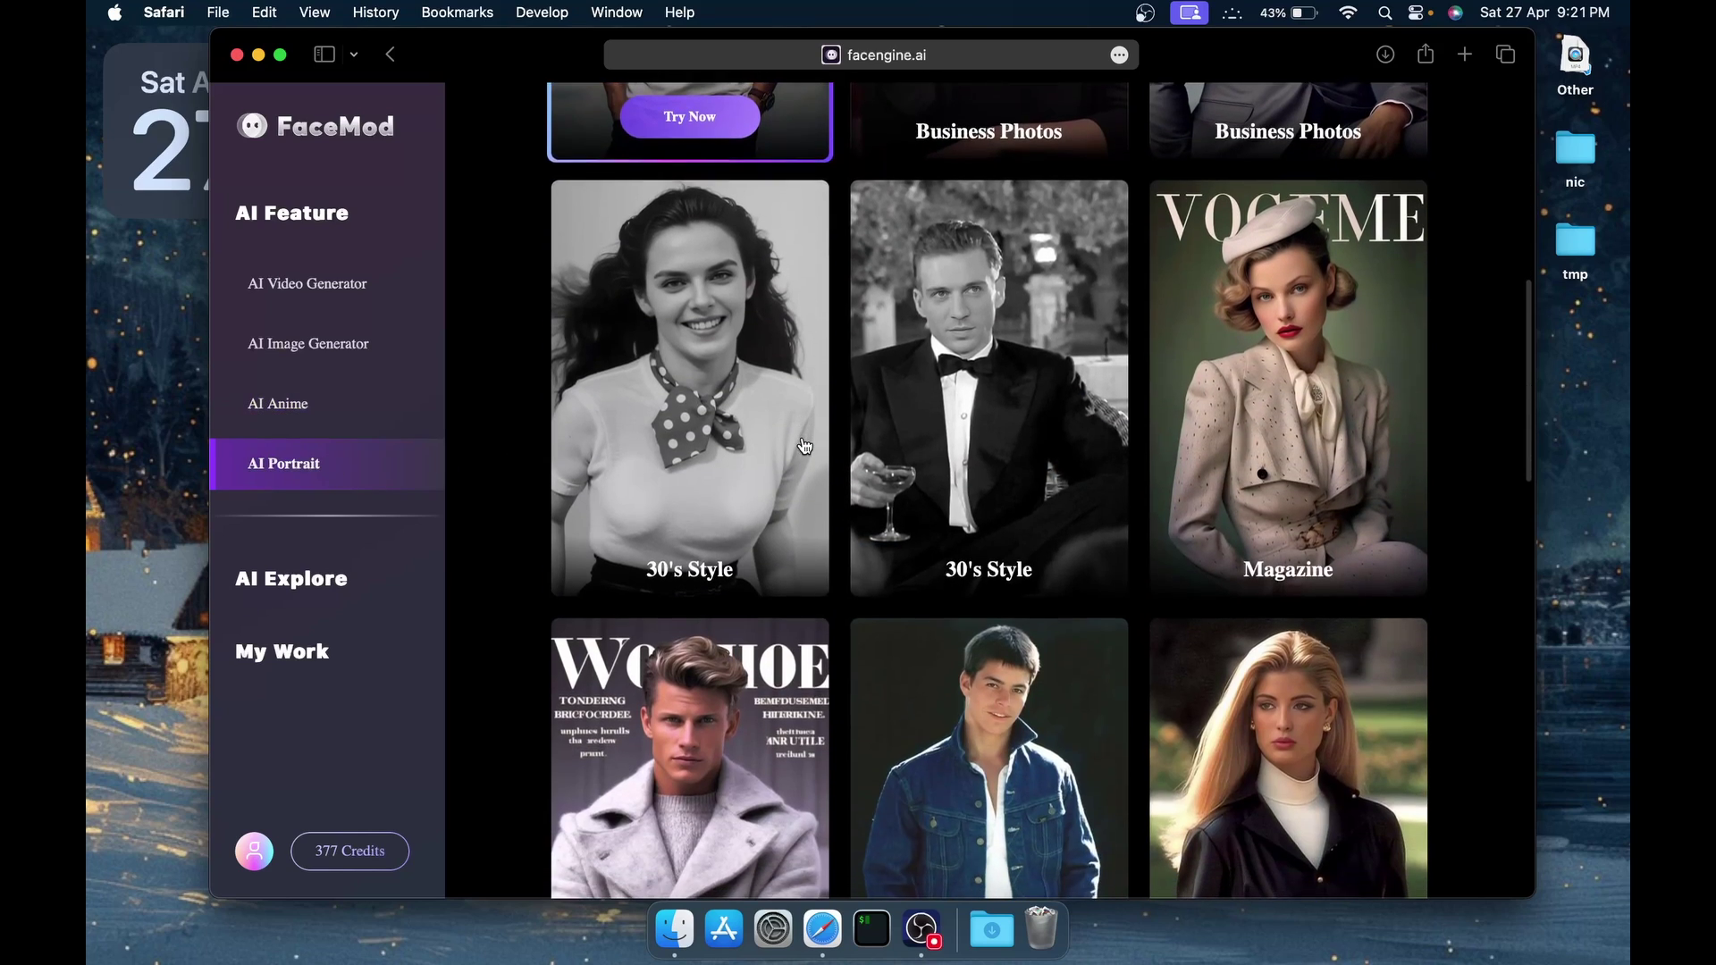
scroll(804, 445, "down", 5)
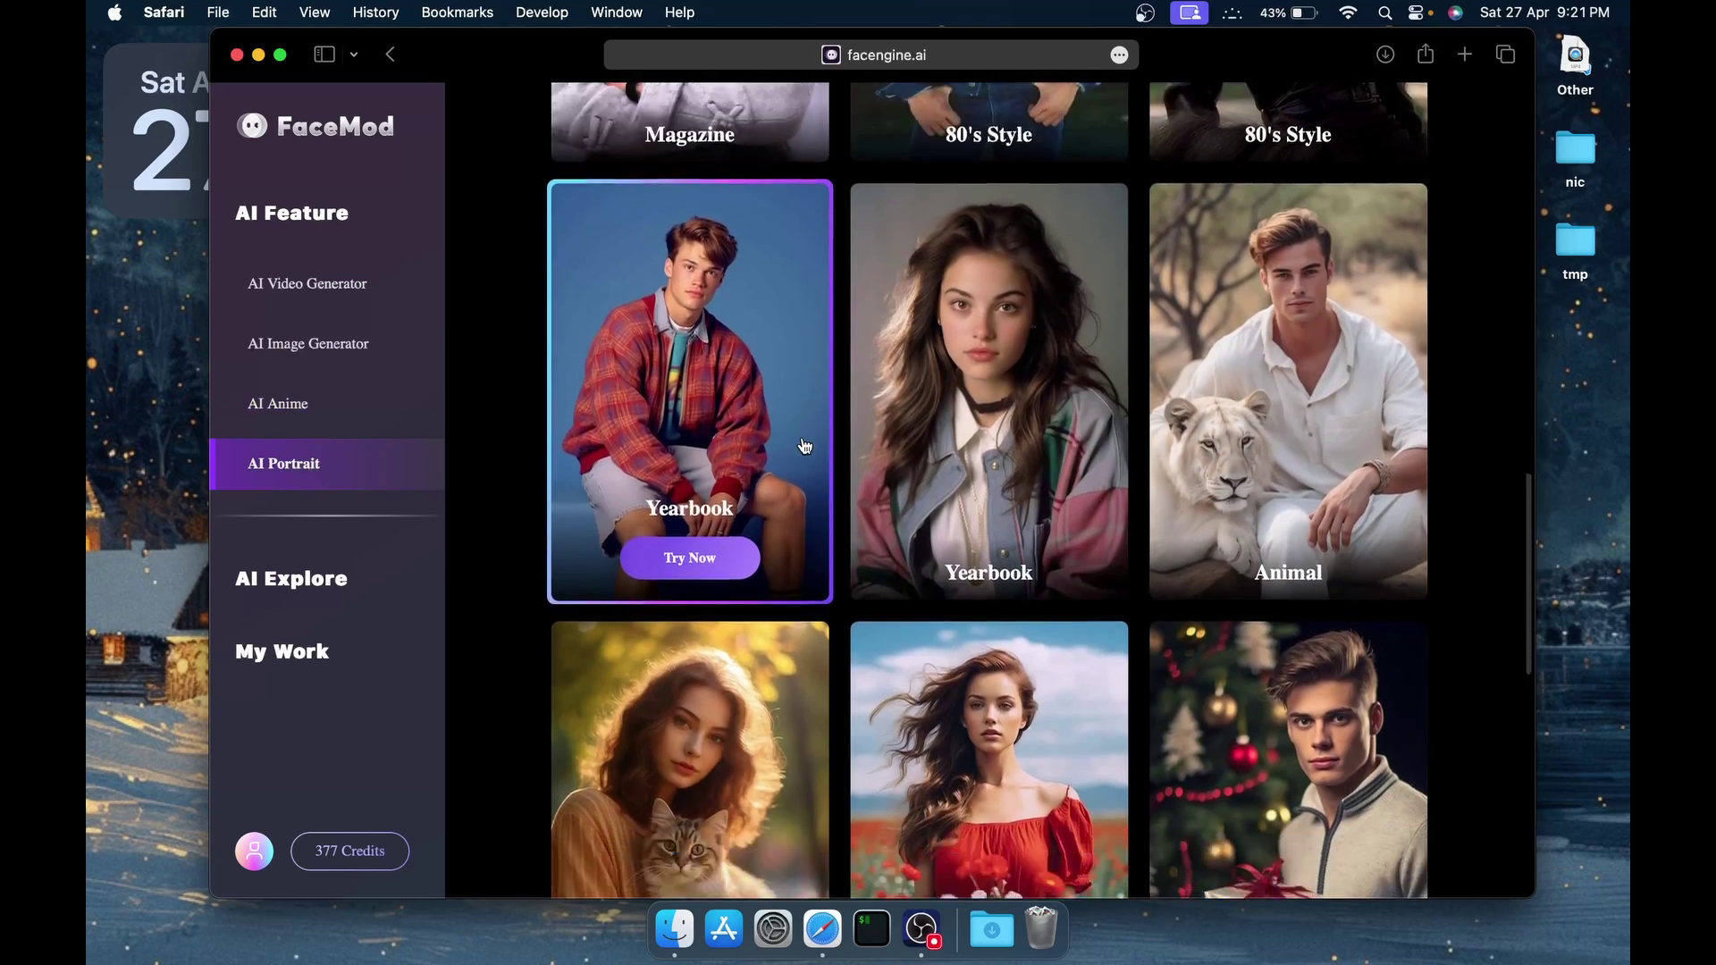
scroll(804, 446, "down", 3)
scroll(805, 446, "up", 9)
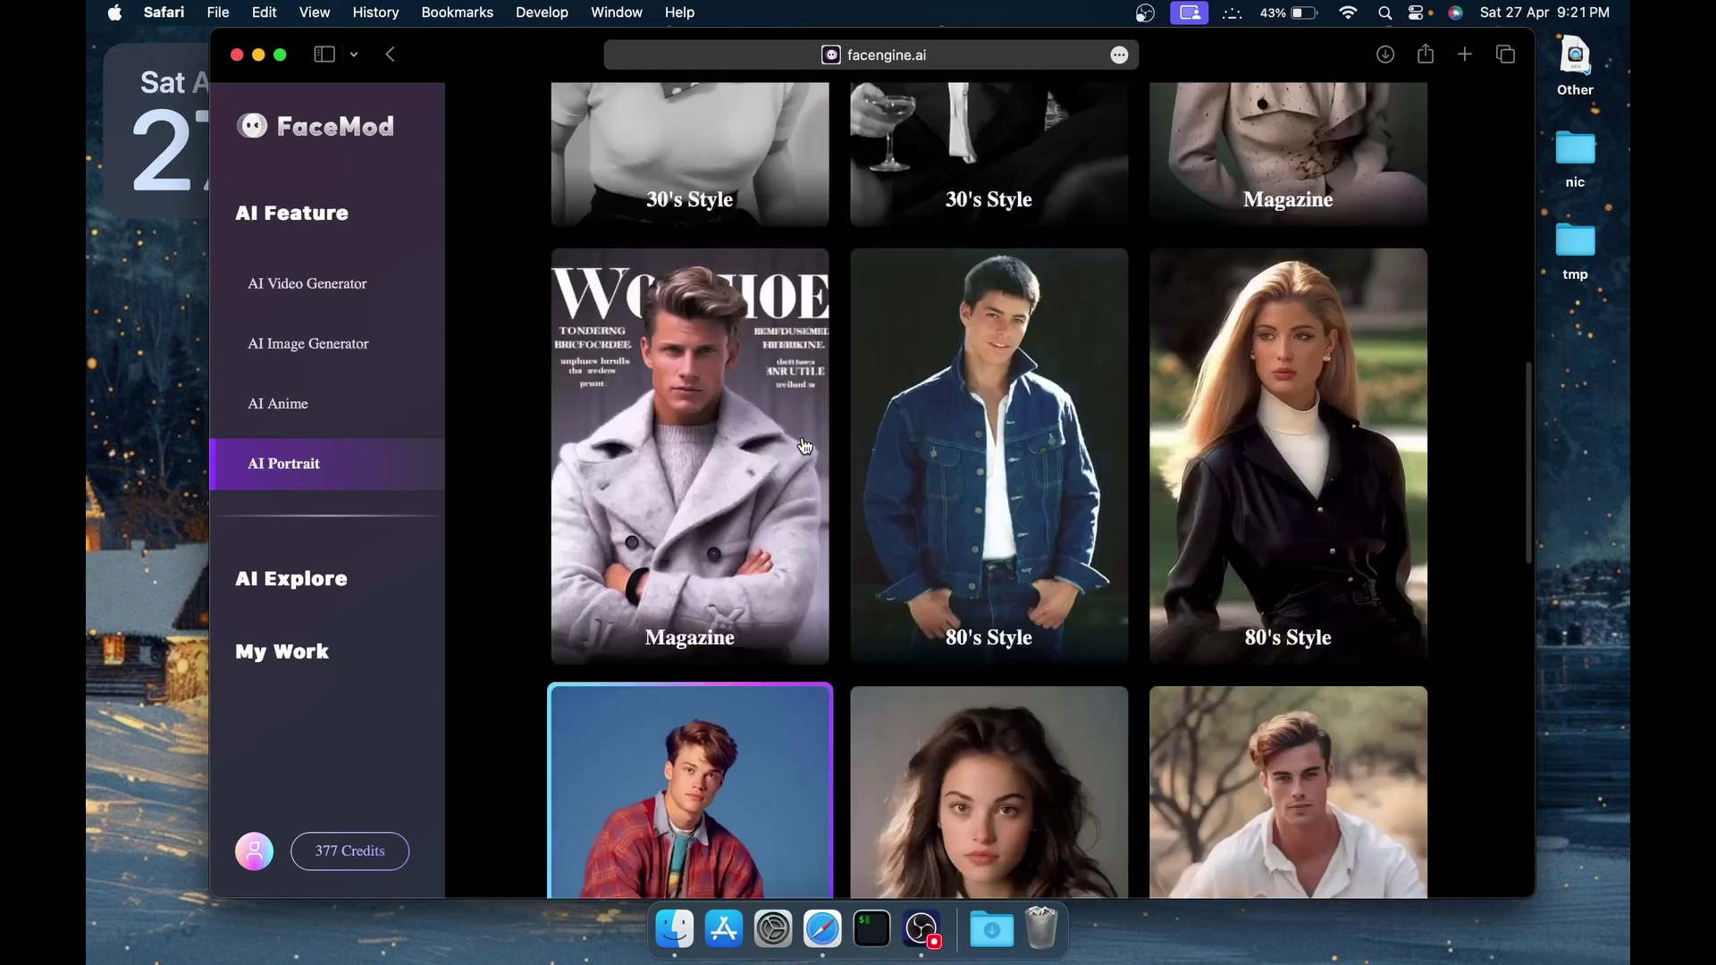
scroll(804, 445, "up", 9)
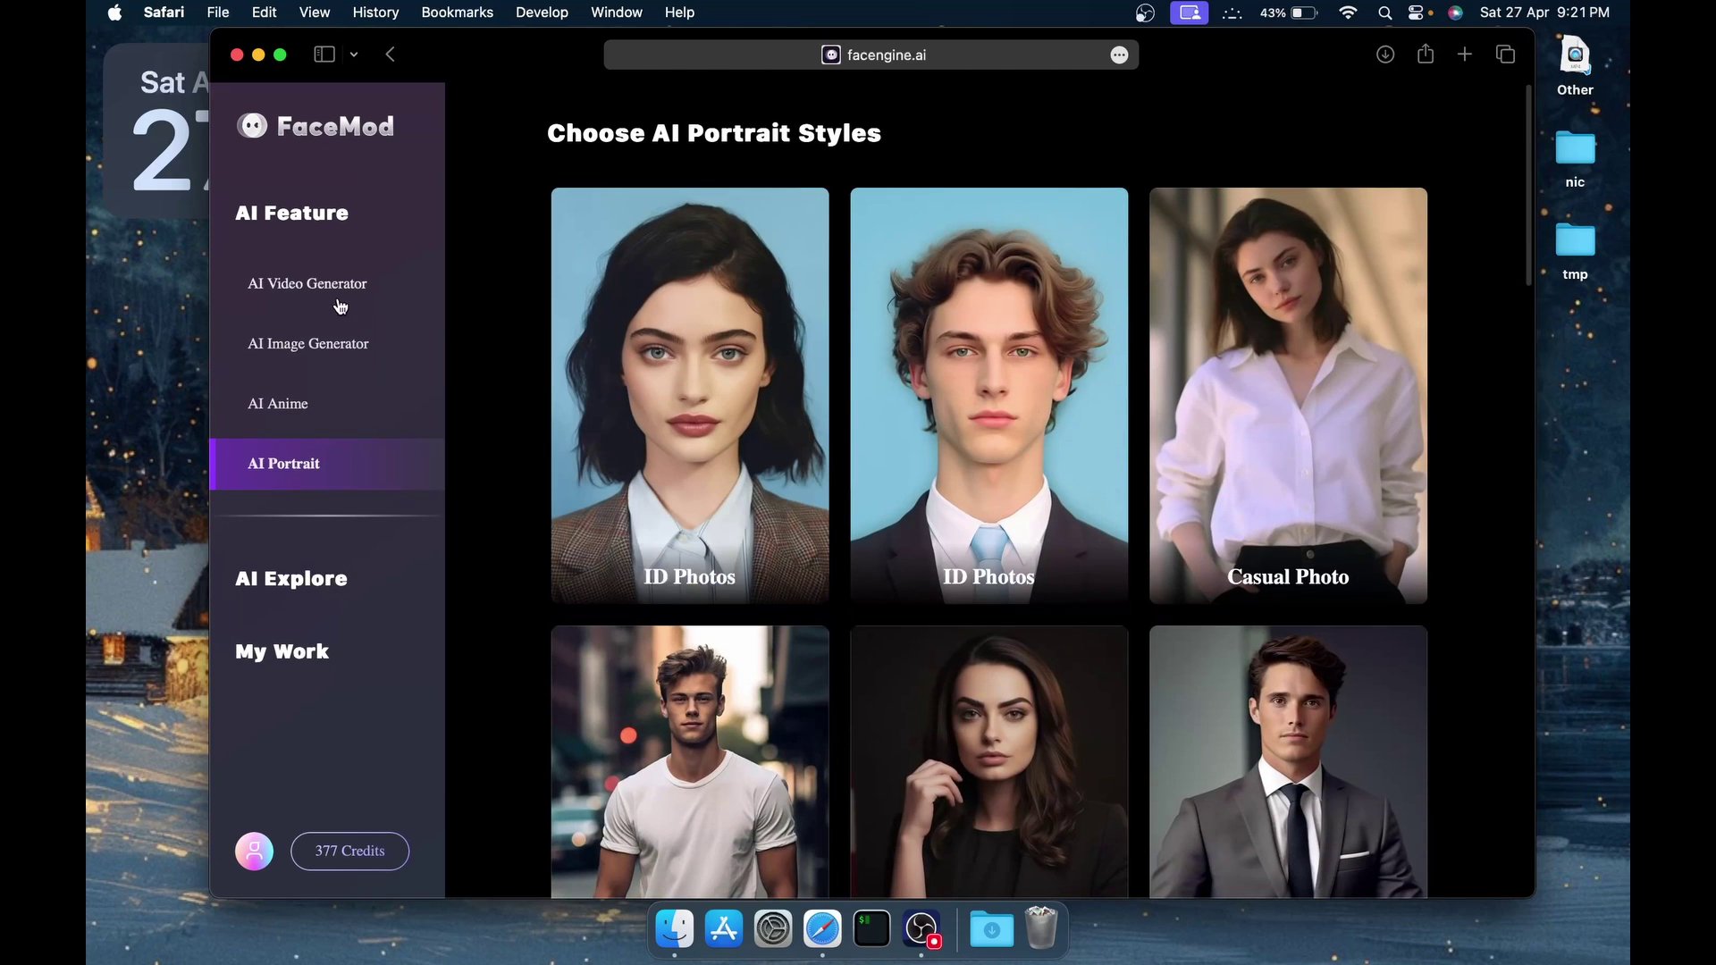
left_click(338, 295)
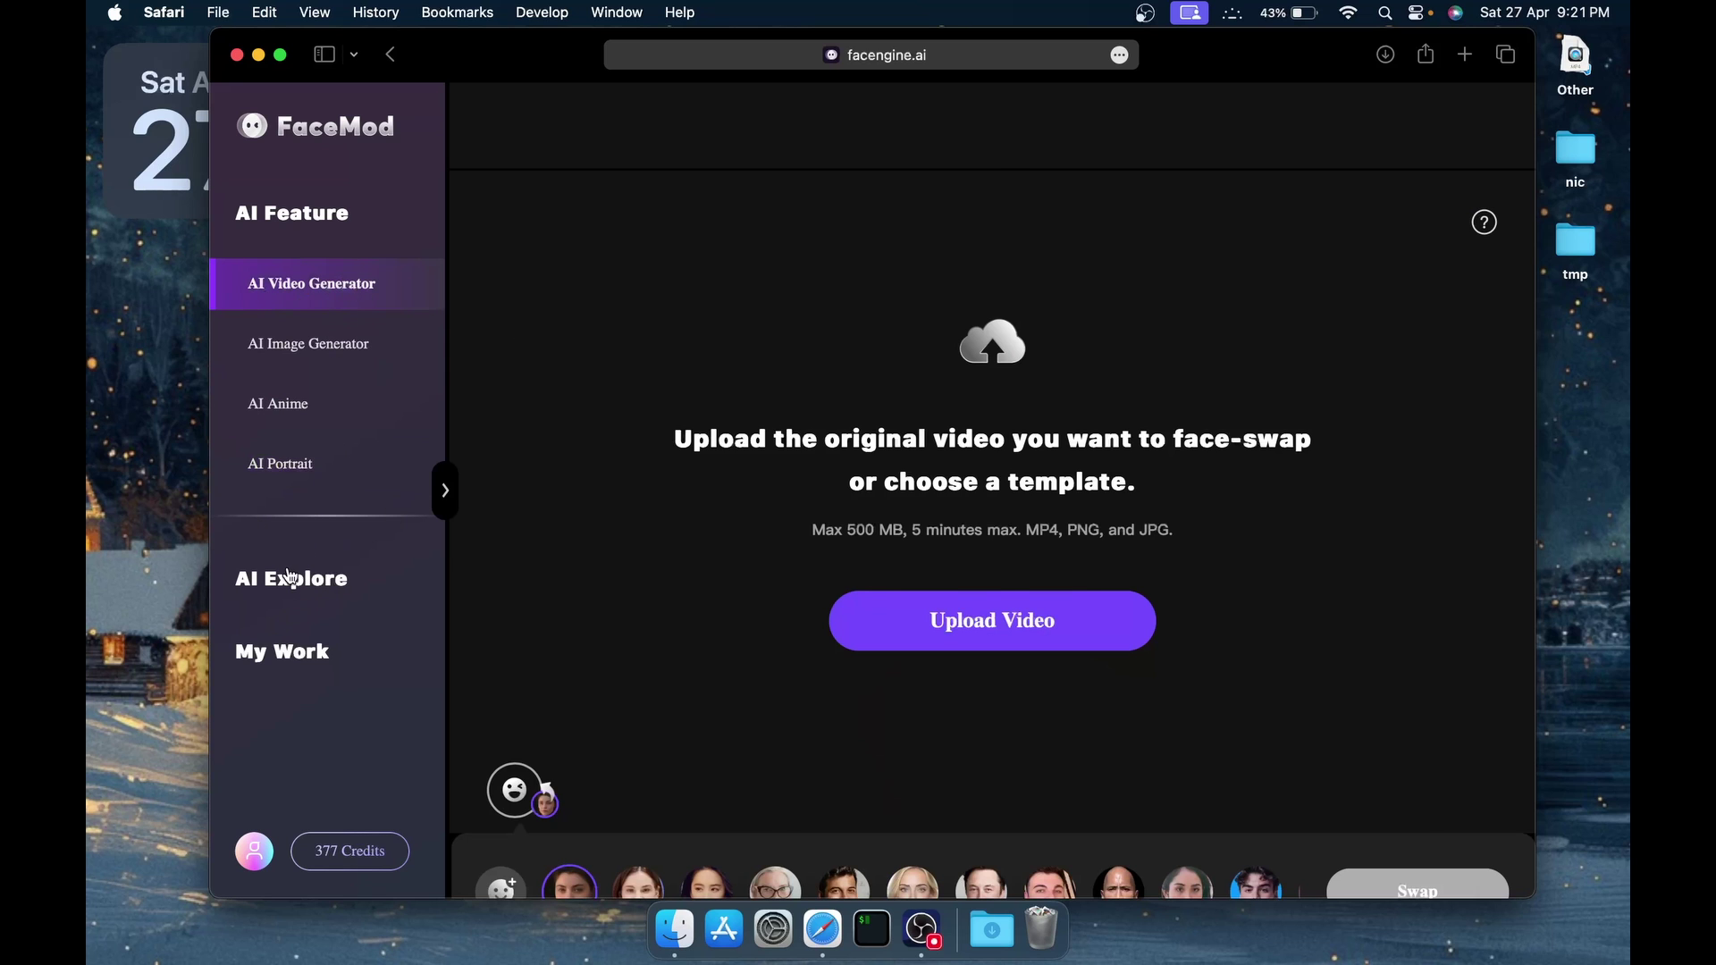
Pick the bridal video from AI Explore as the face-swap template
left_click(290, 578)
scroll(689, 565, "down", 10)
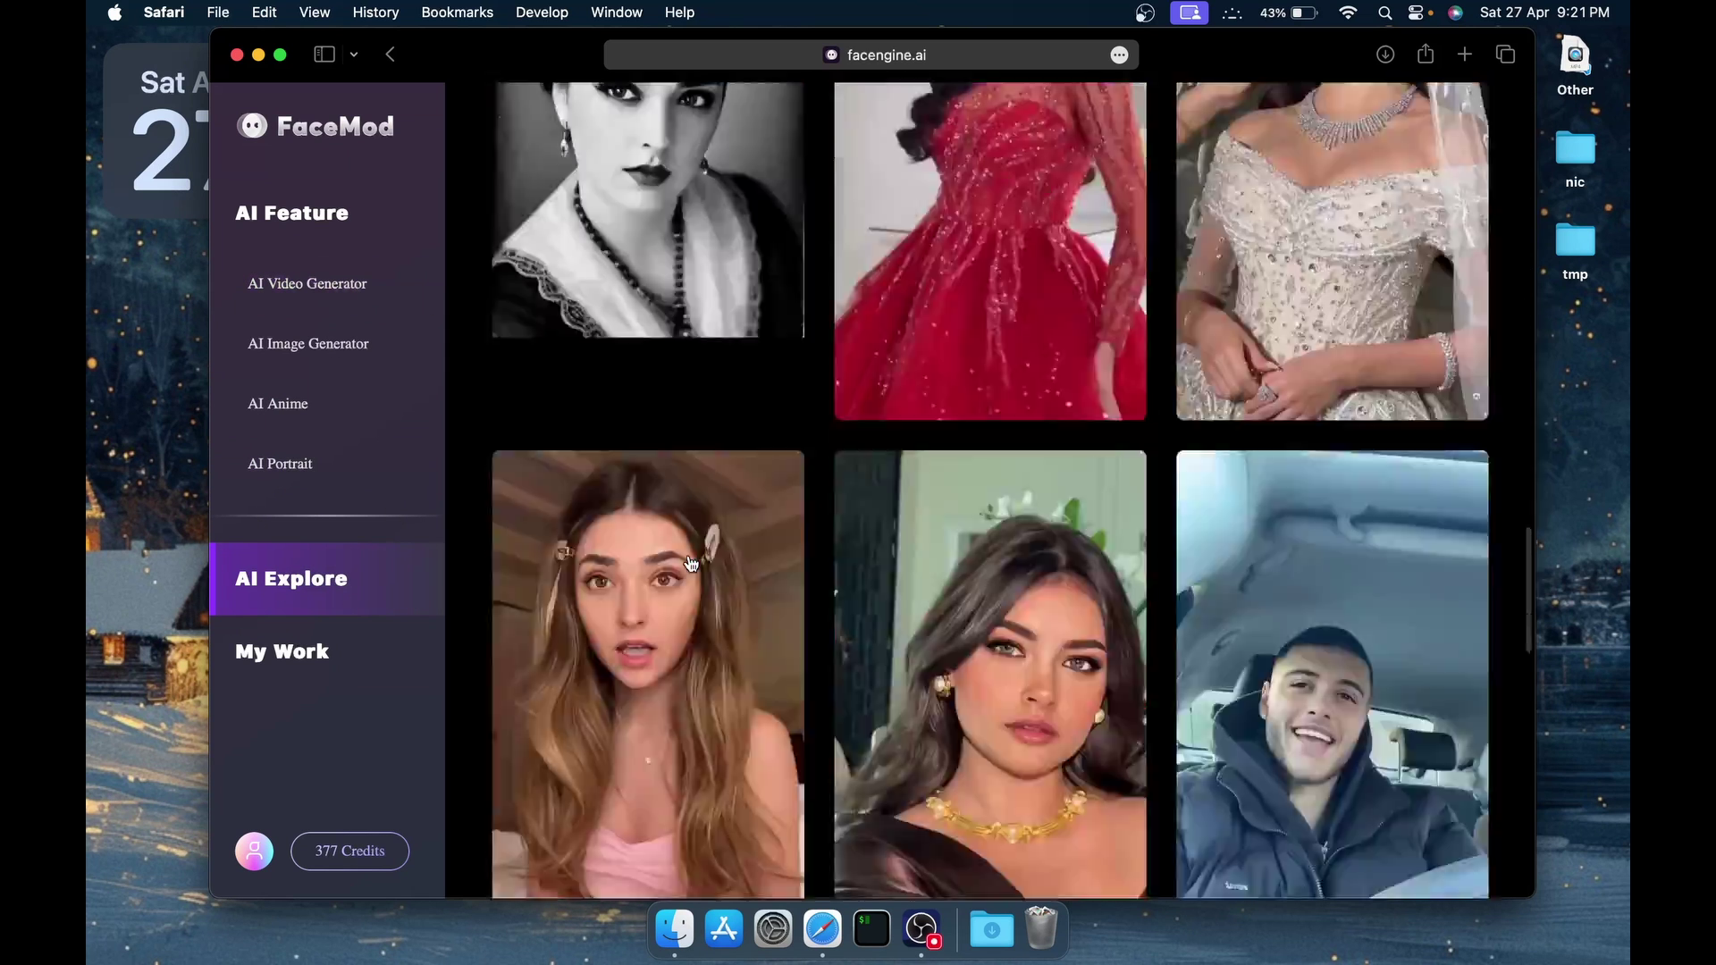
scroll(691, 563, "down", 15)
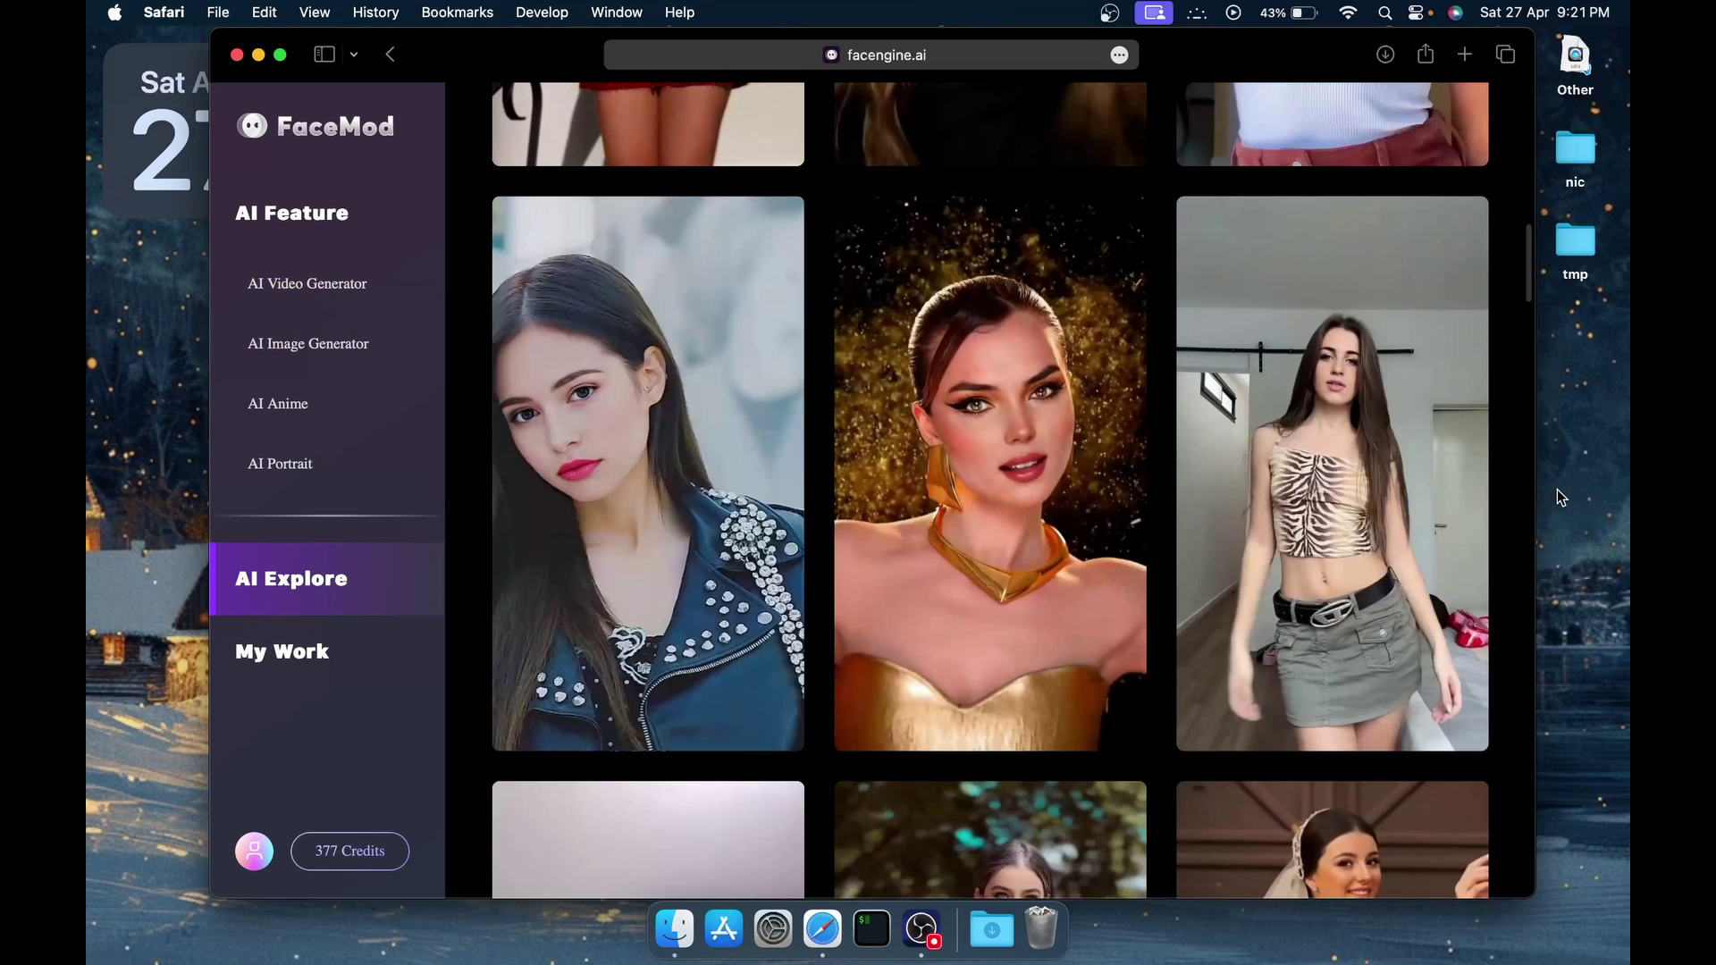
scroll(657, 679, "down", 10)
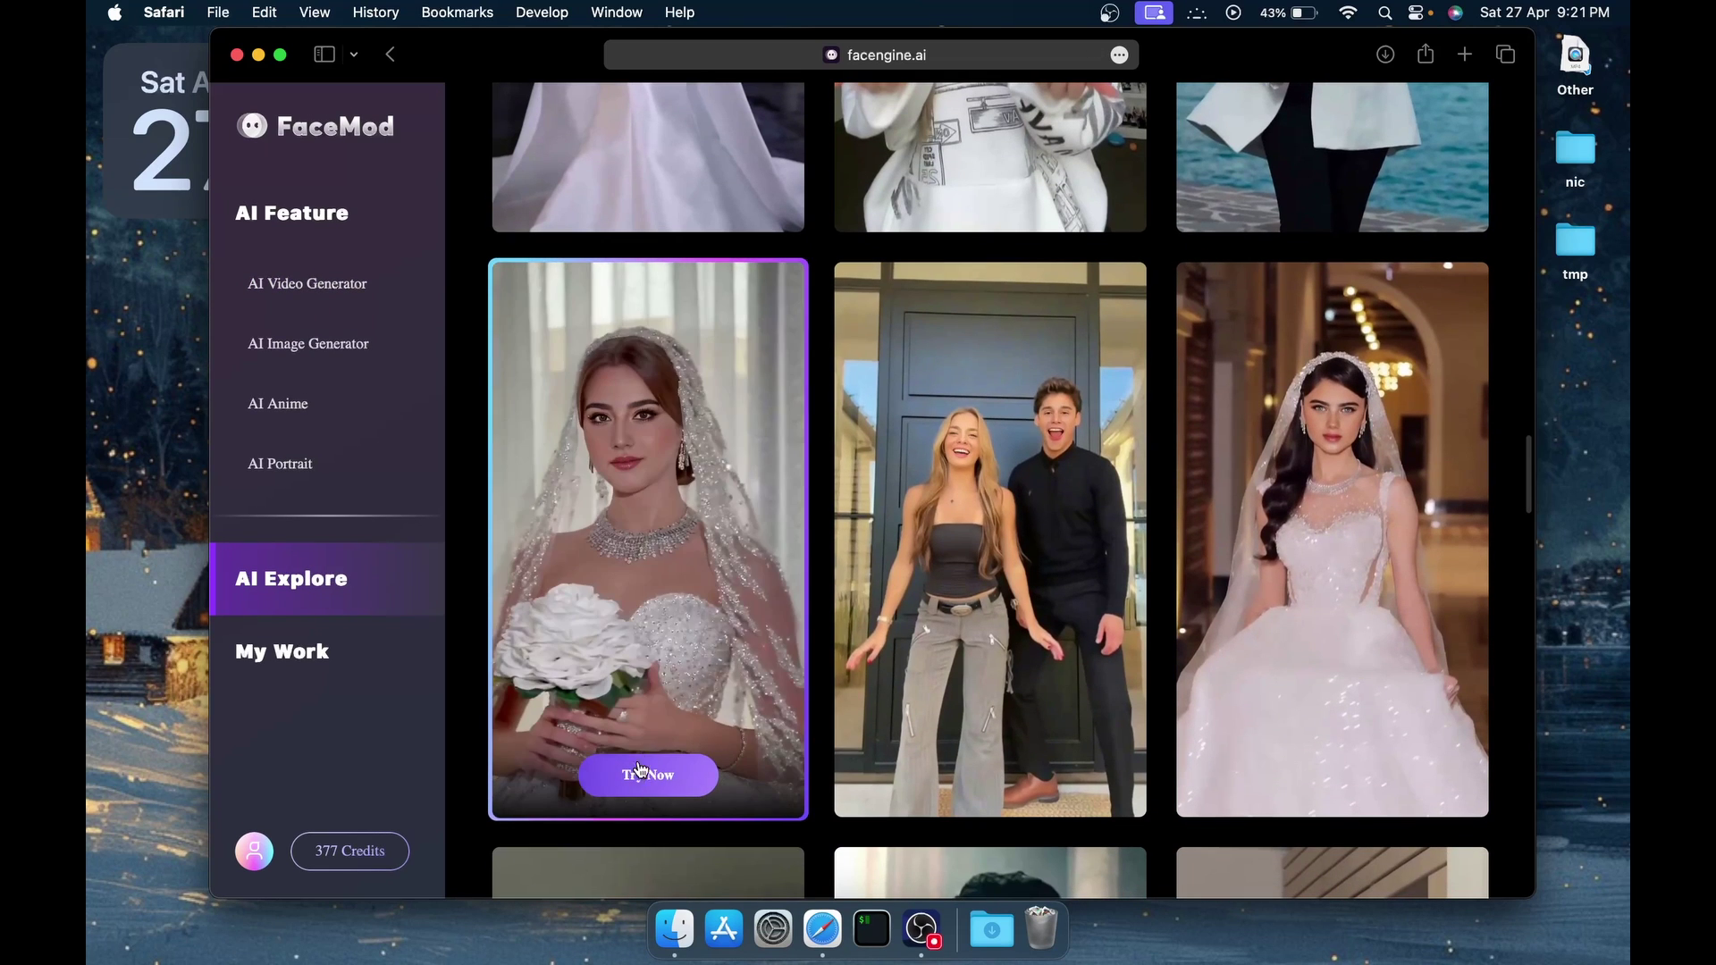
left_click(653, 673)
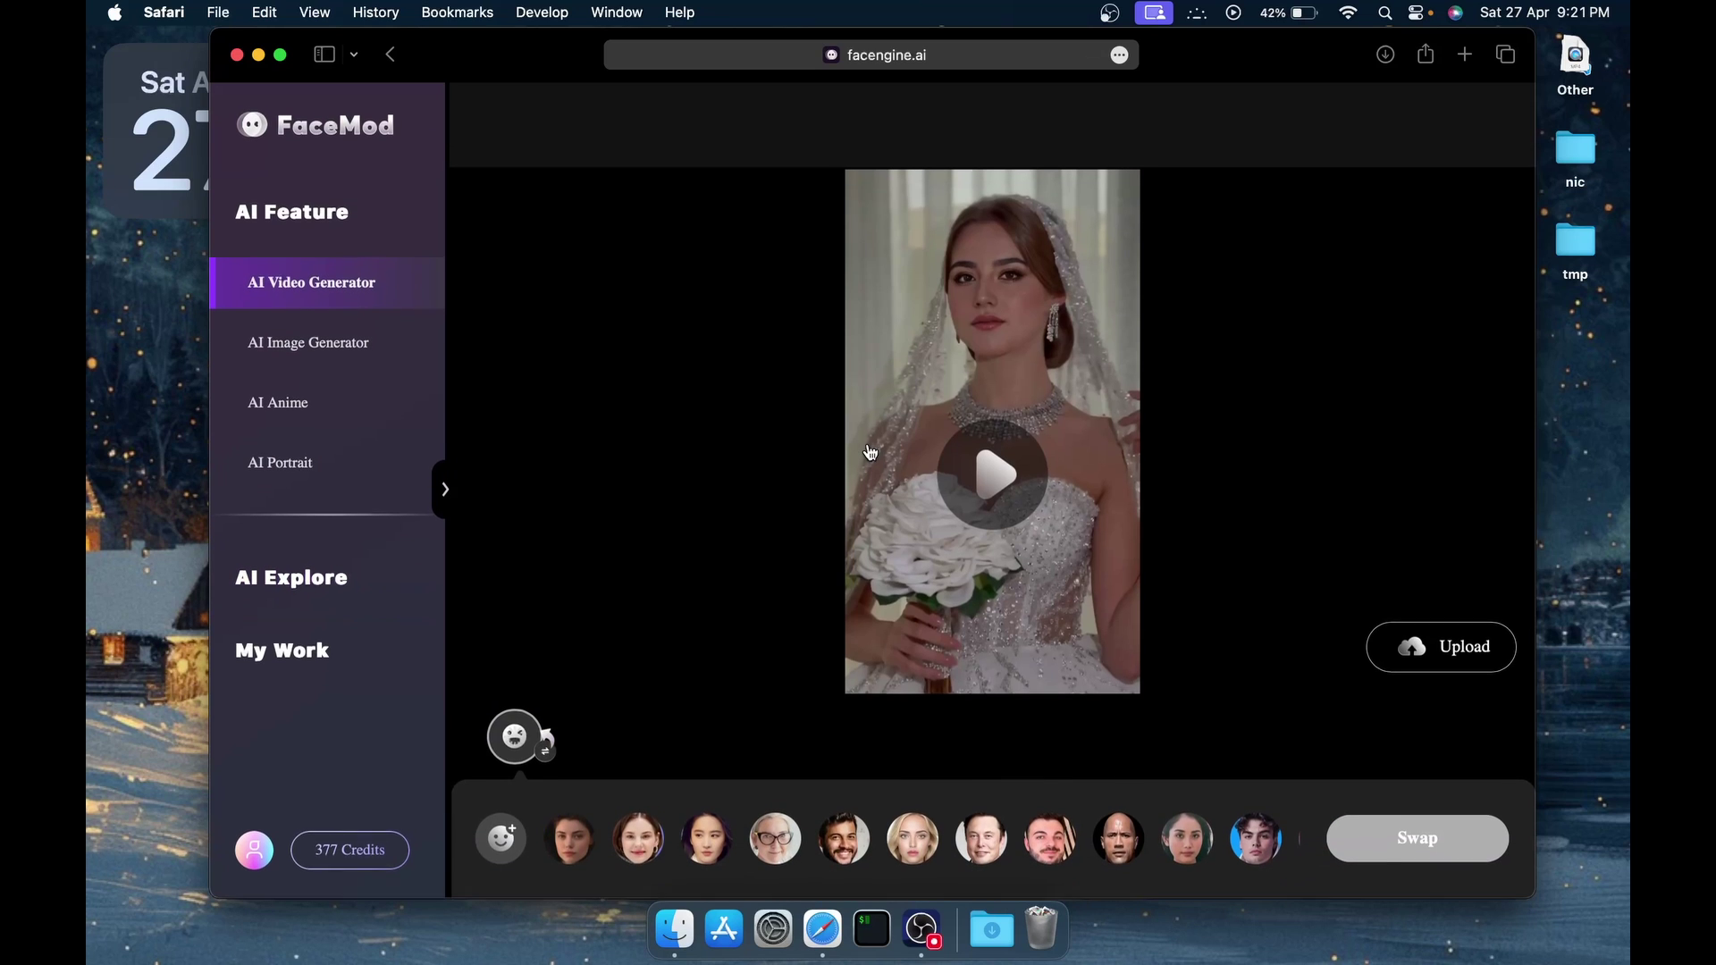
Upload the JPEG face photo, select it, and swap it onto the bride
left_click(501, 840)
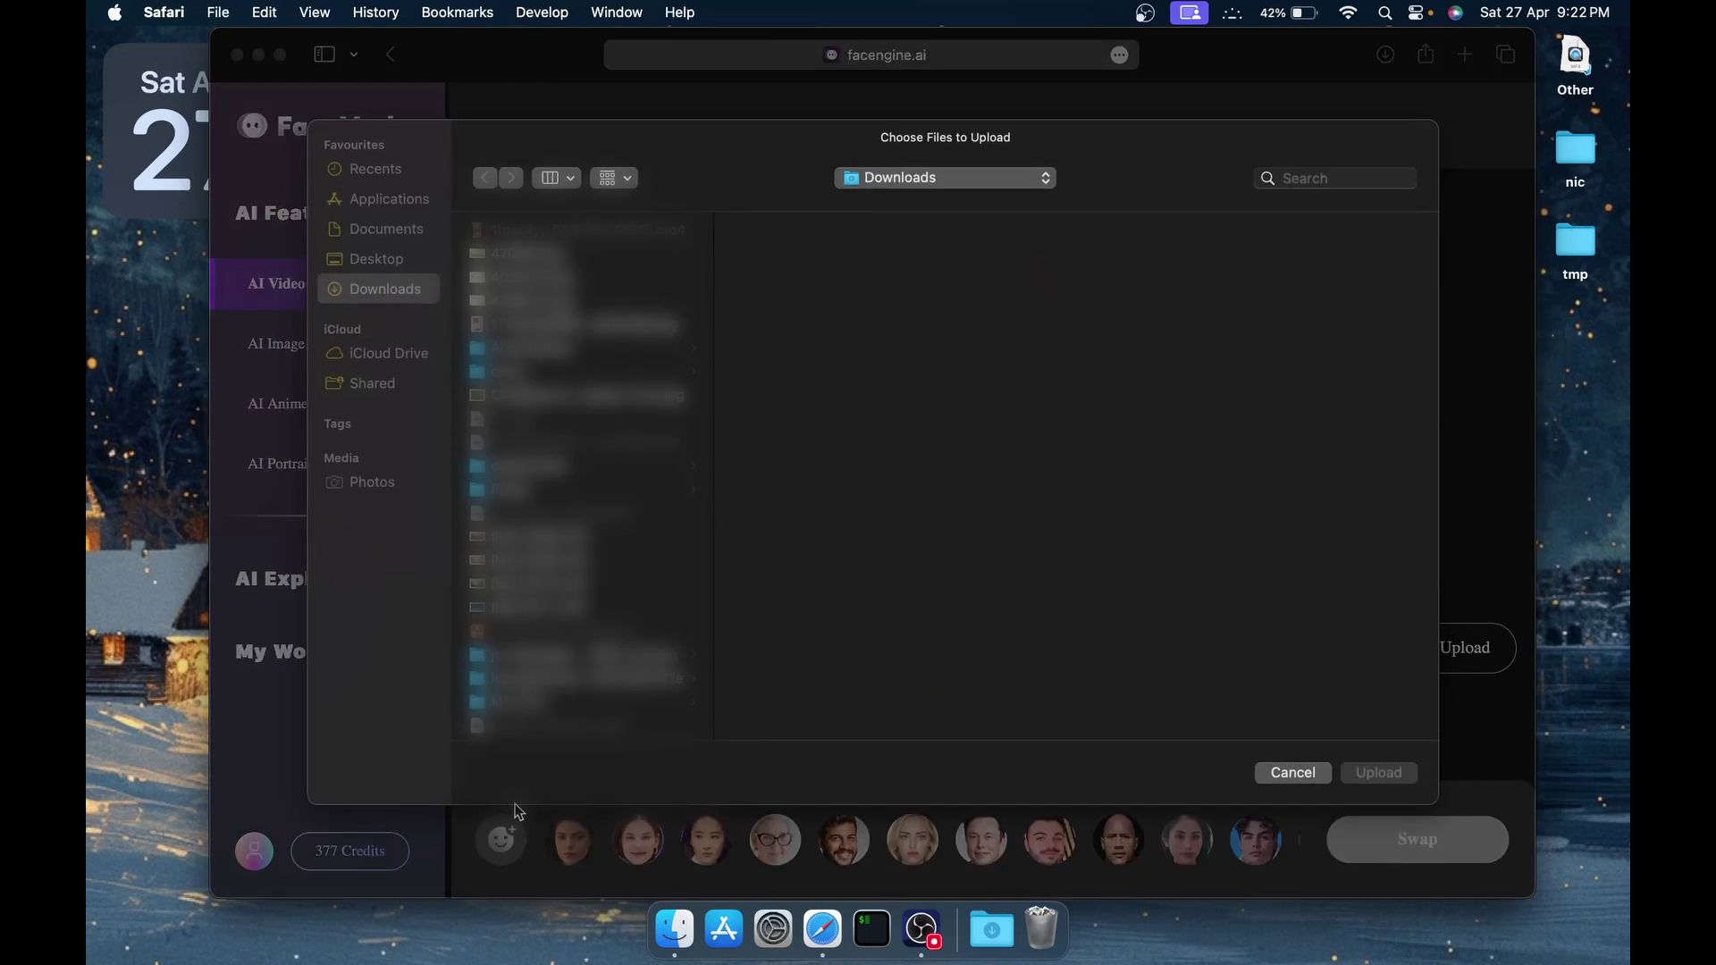
left_click(592, 328)
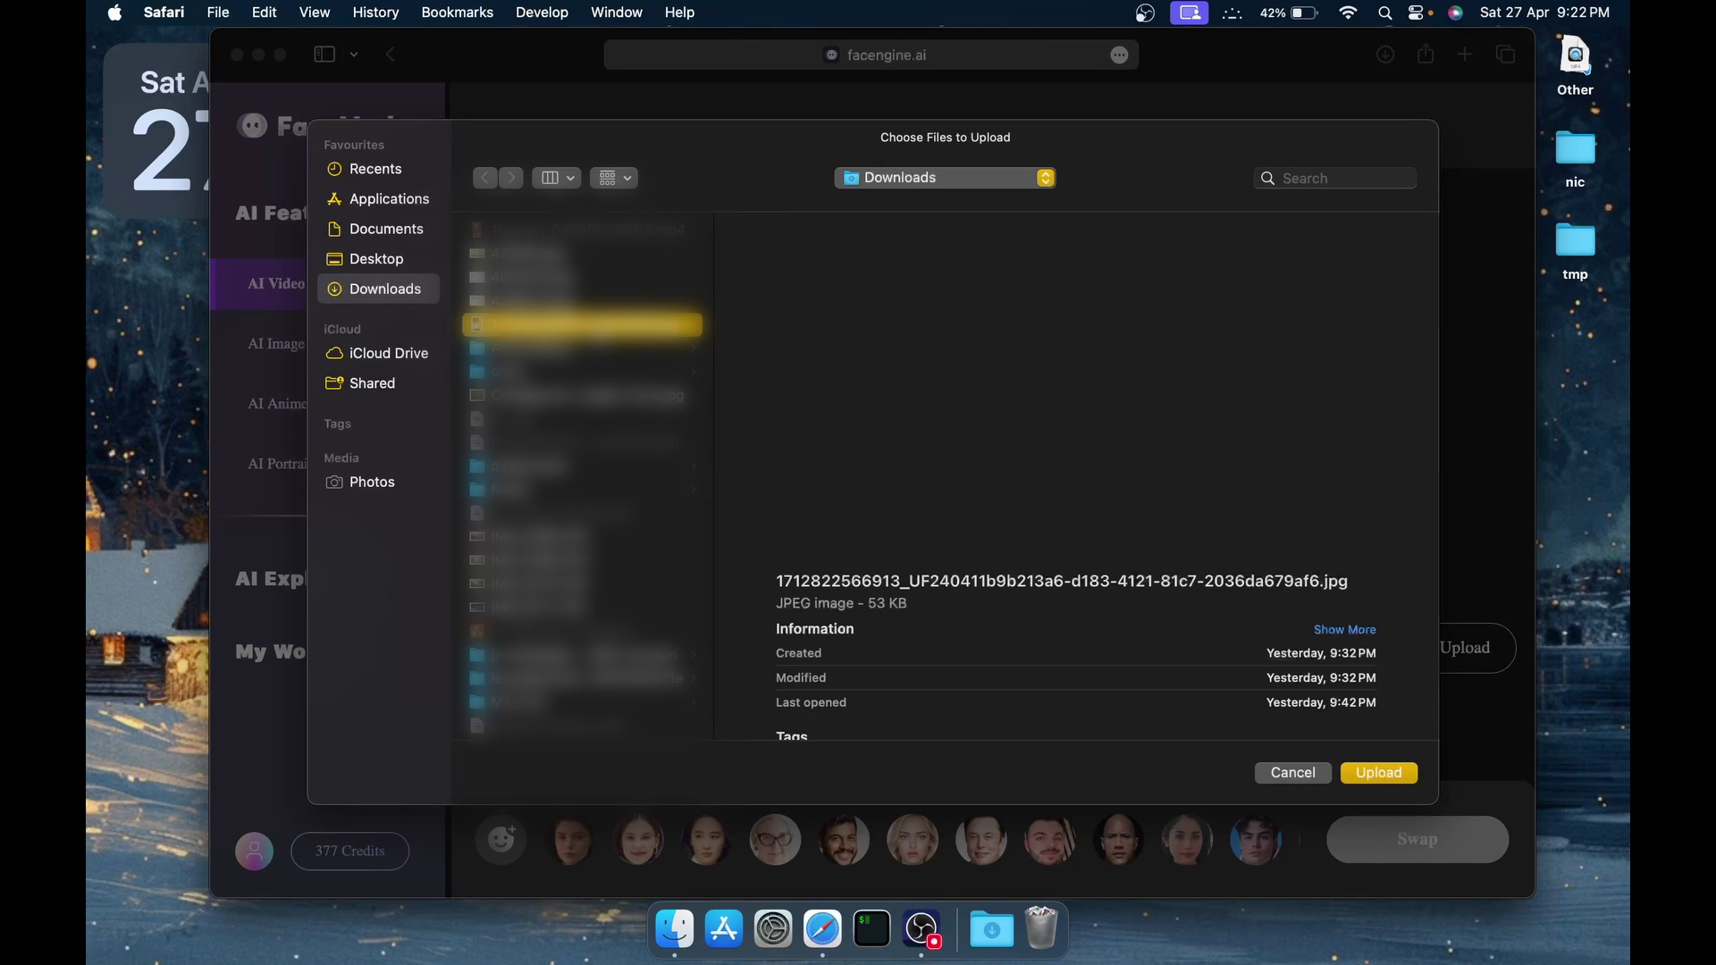
left_click(1376, 774)
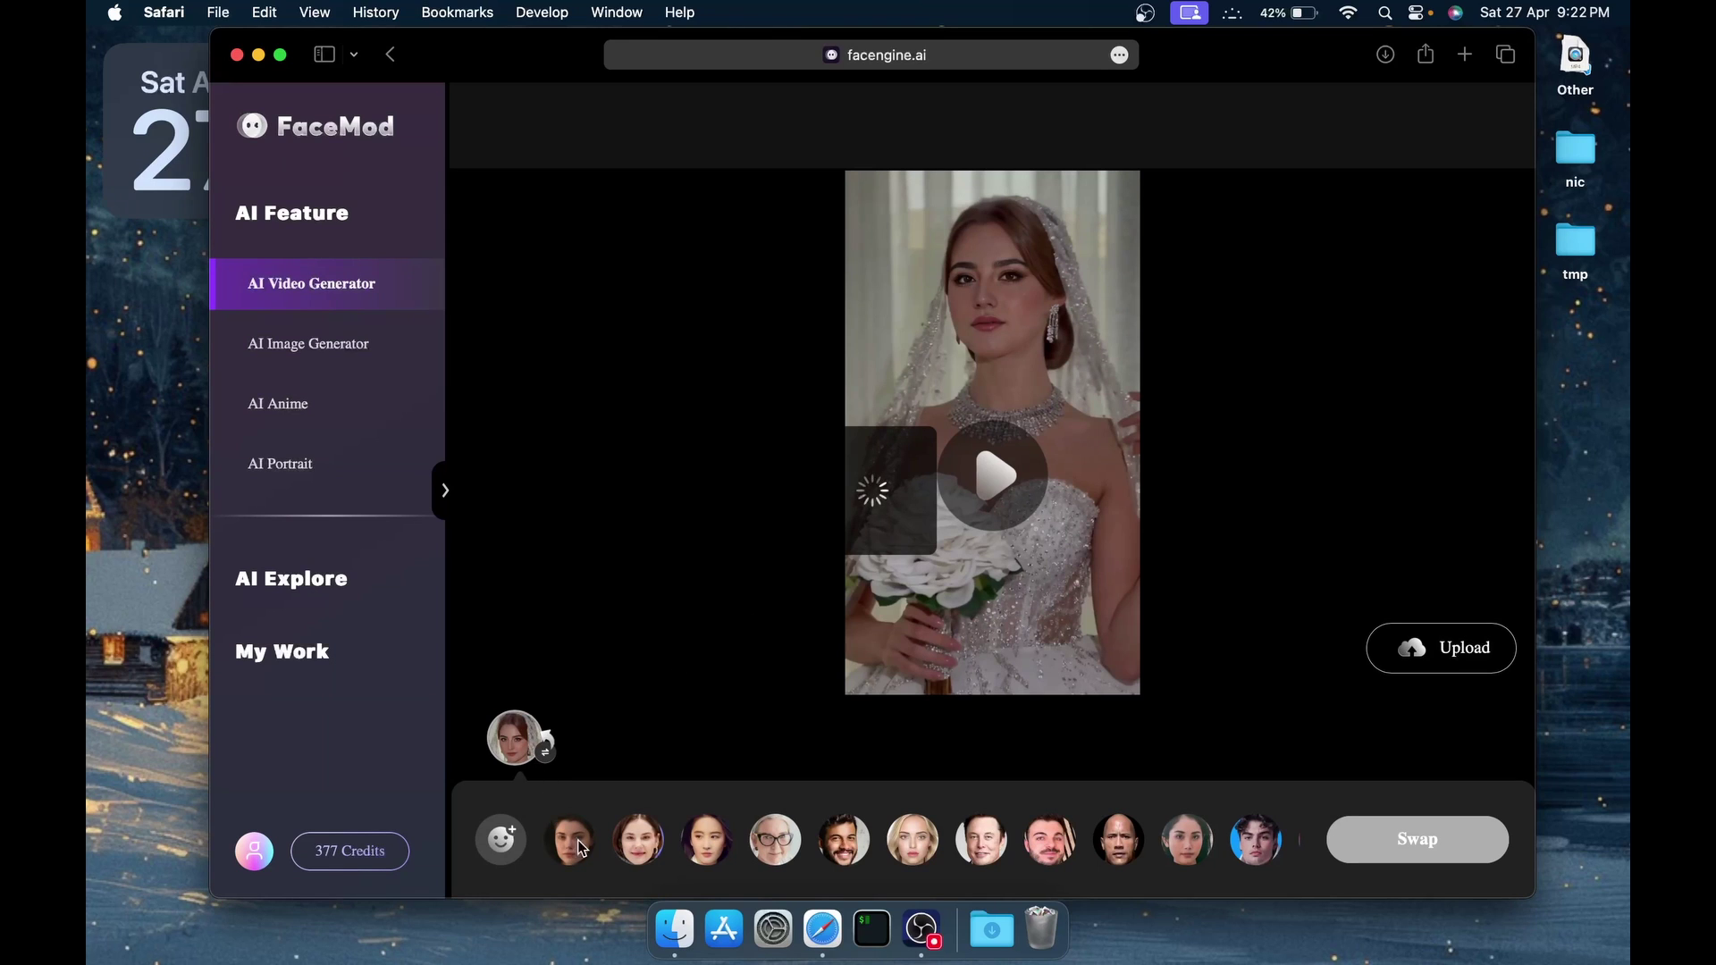
left_click(551, 838)
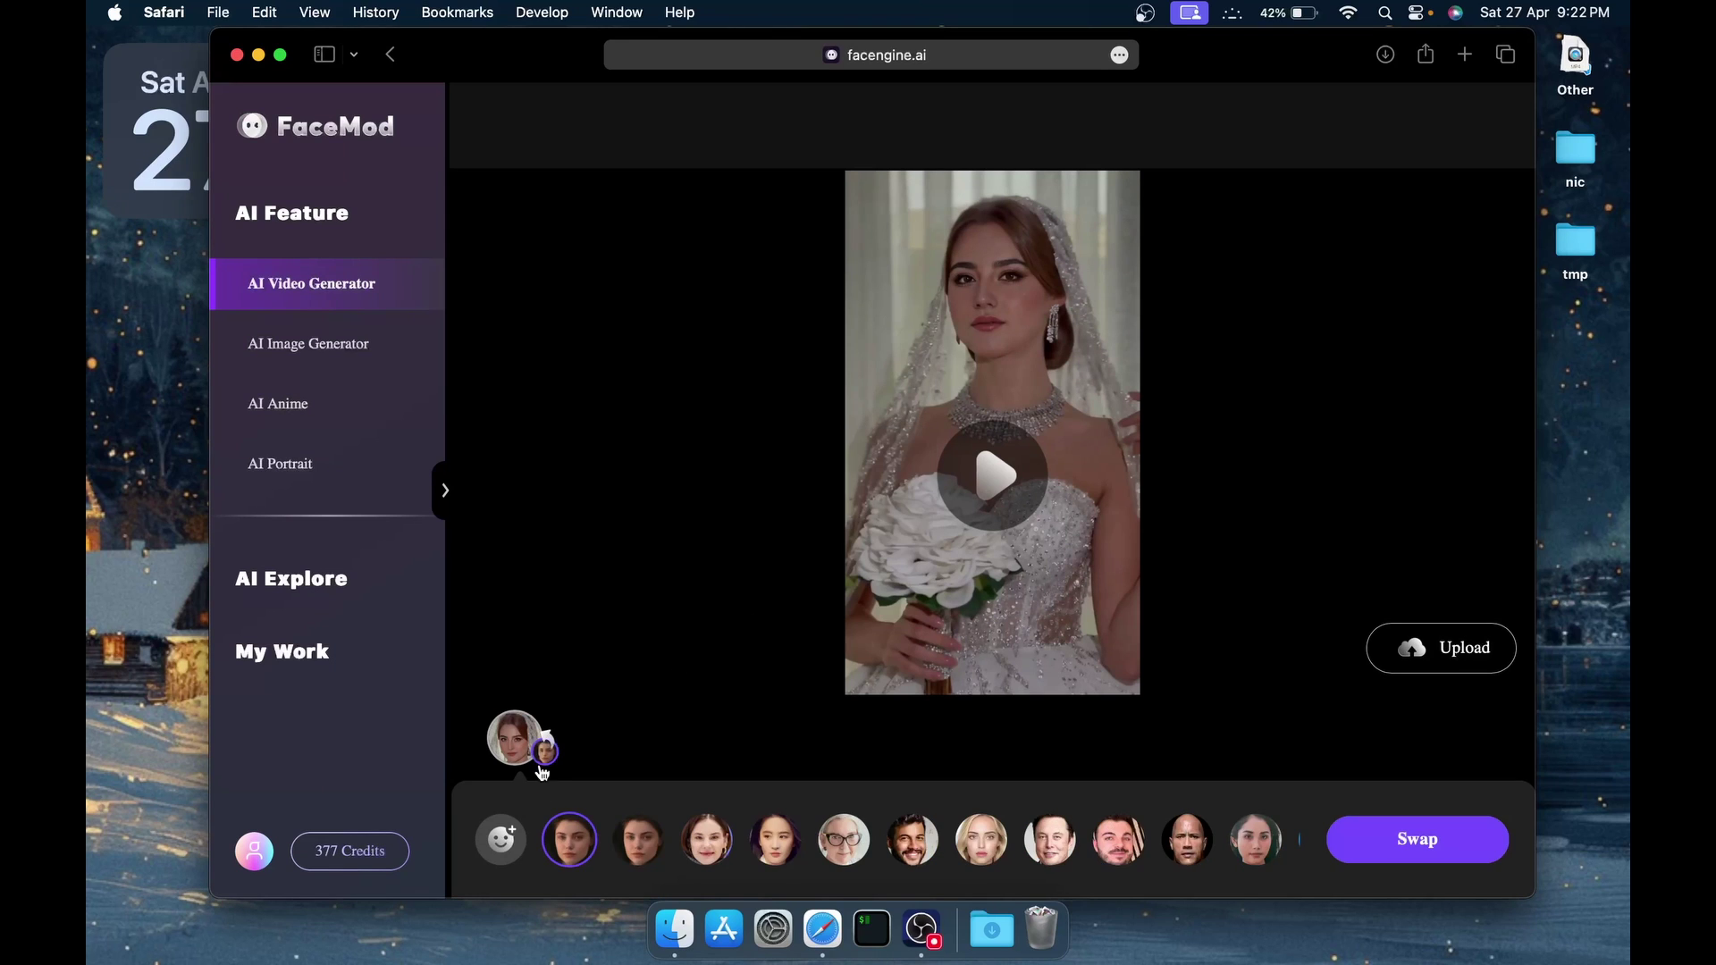
left_click(576, 850)
left_click(582, 844)
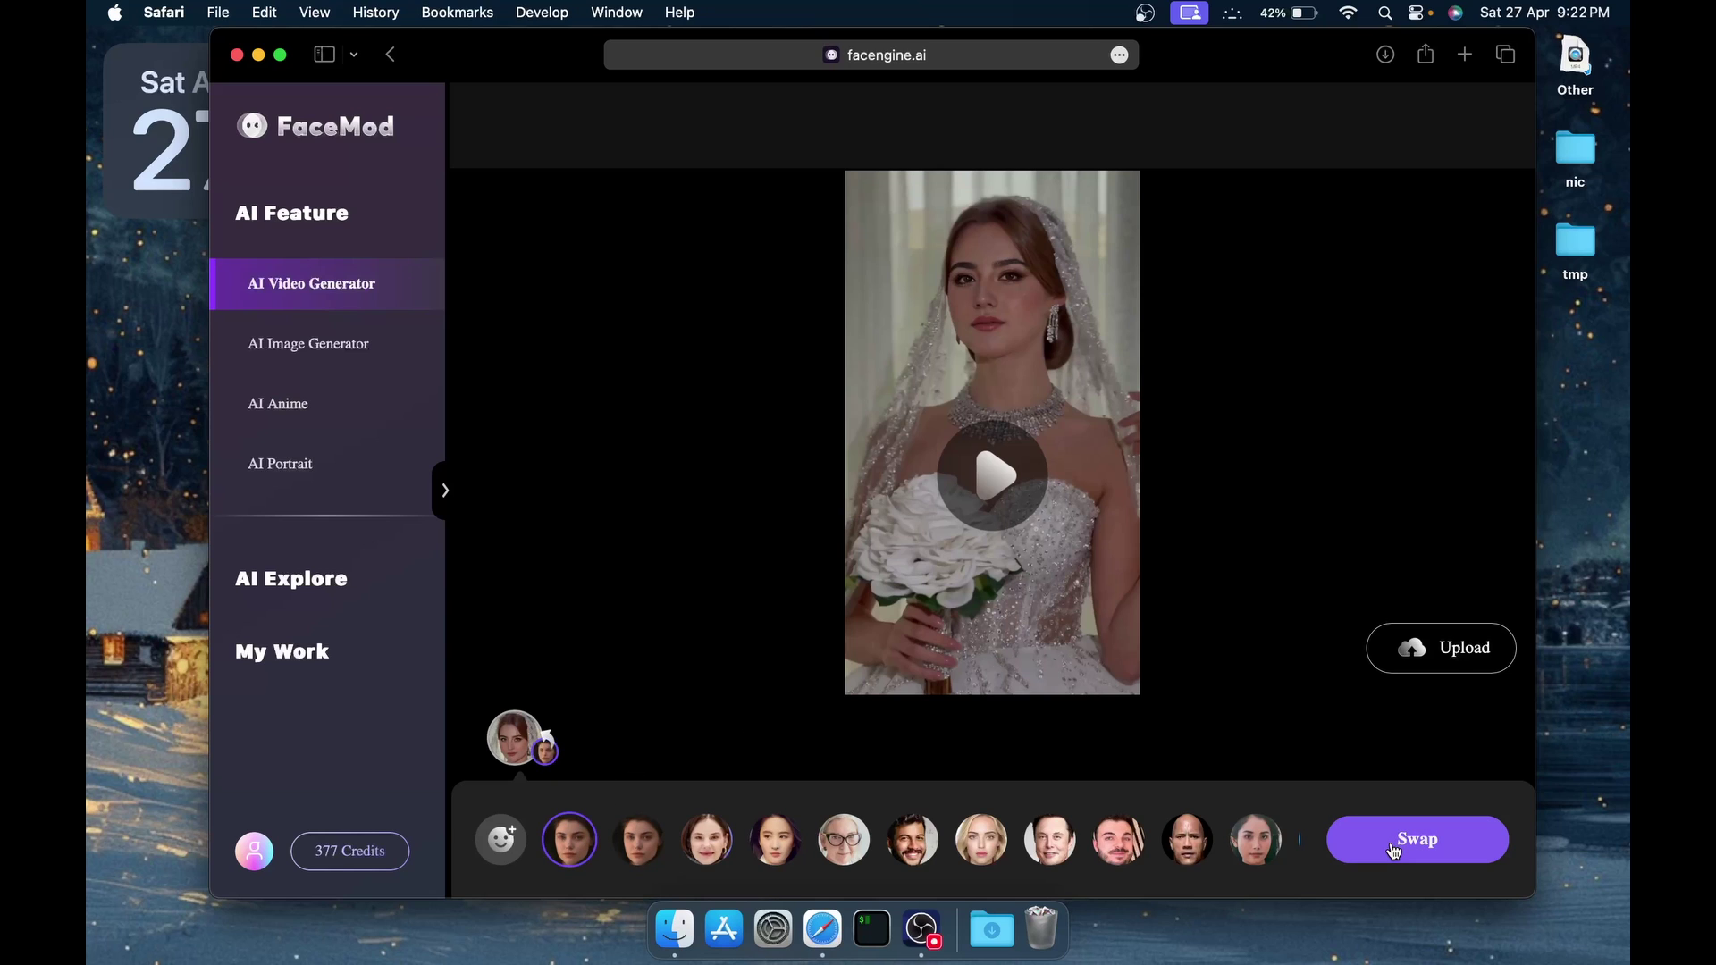
left_click(1393, 850)
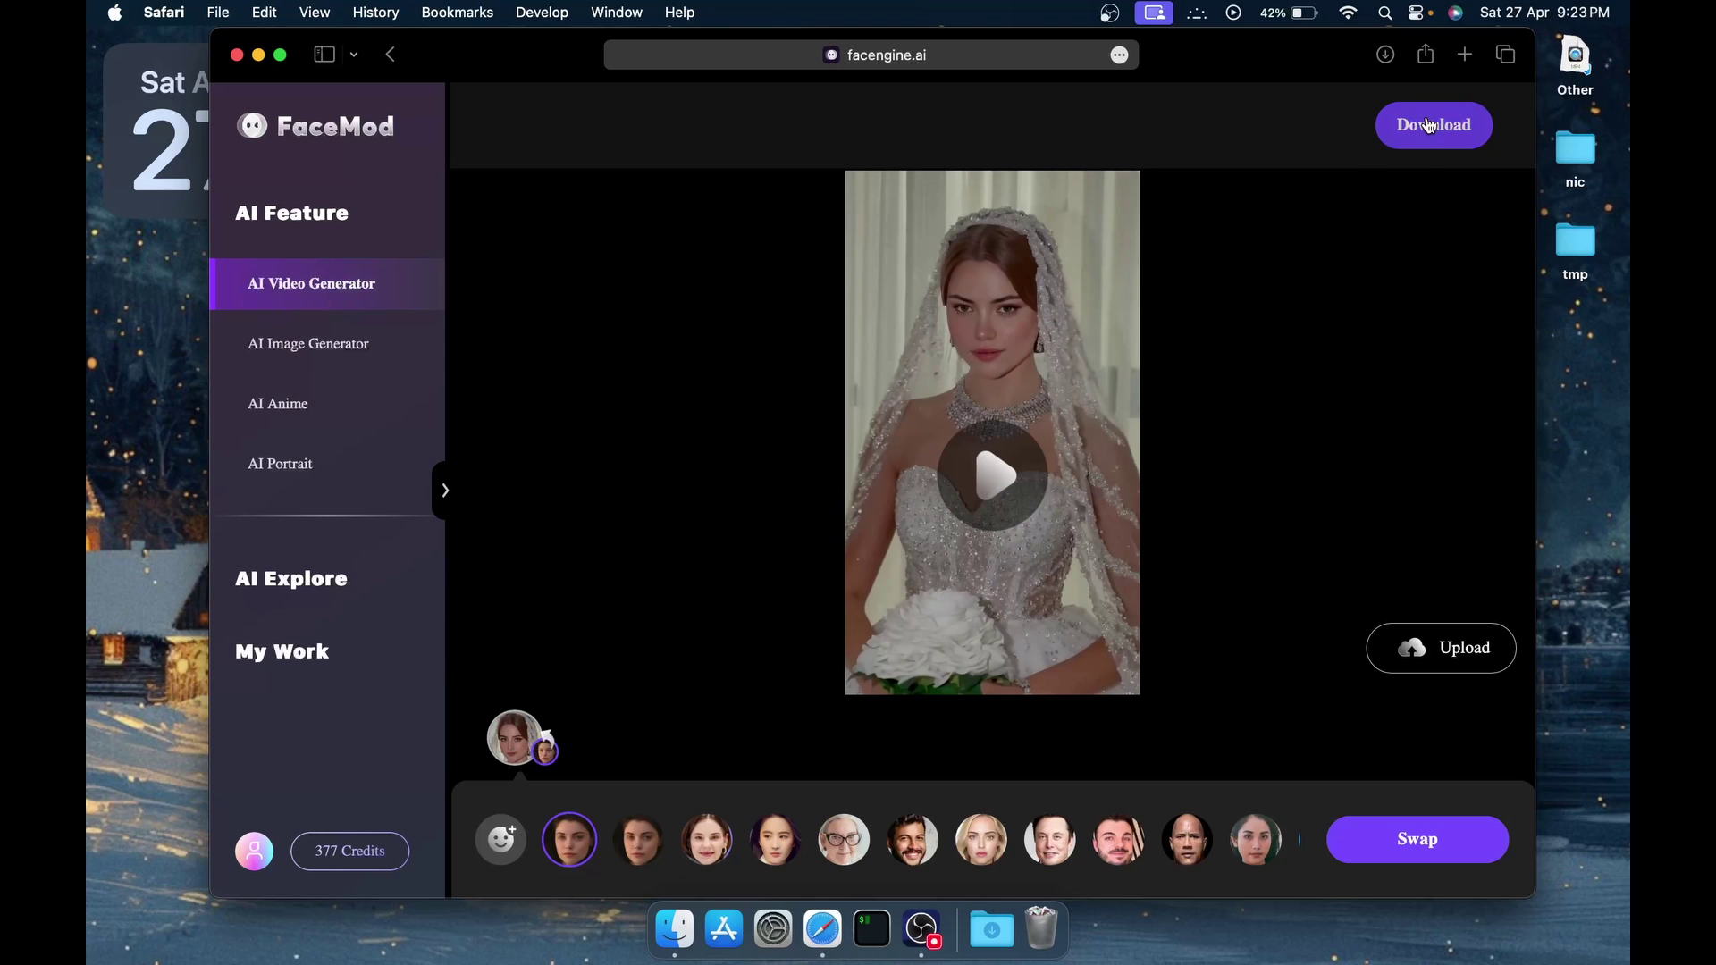
Download the swapped bride video and upload the pink-top MP4 from Downloads
left_click(1431, 141)
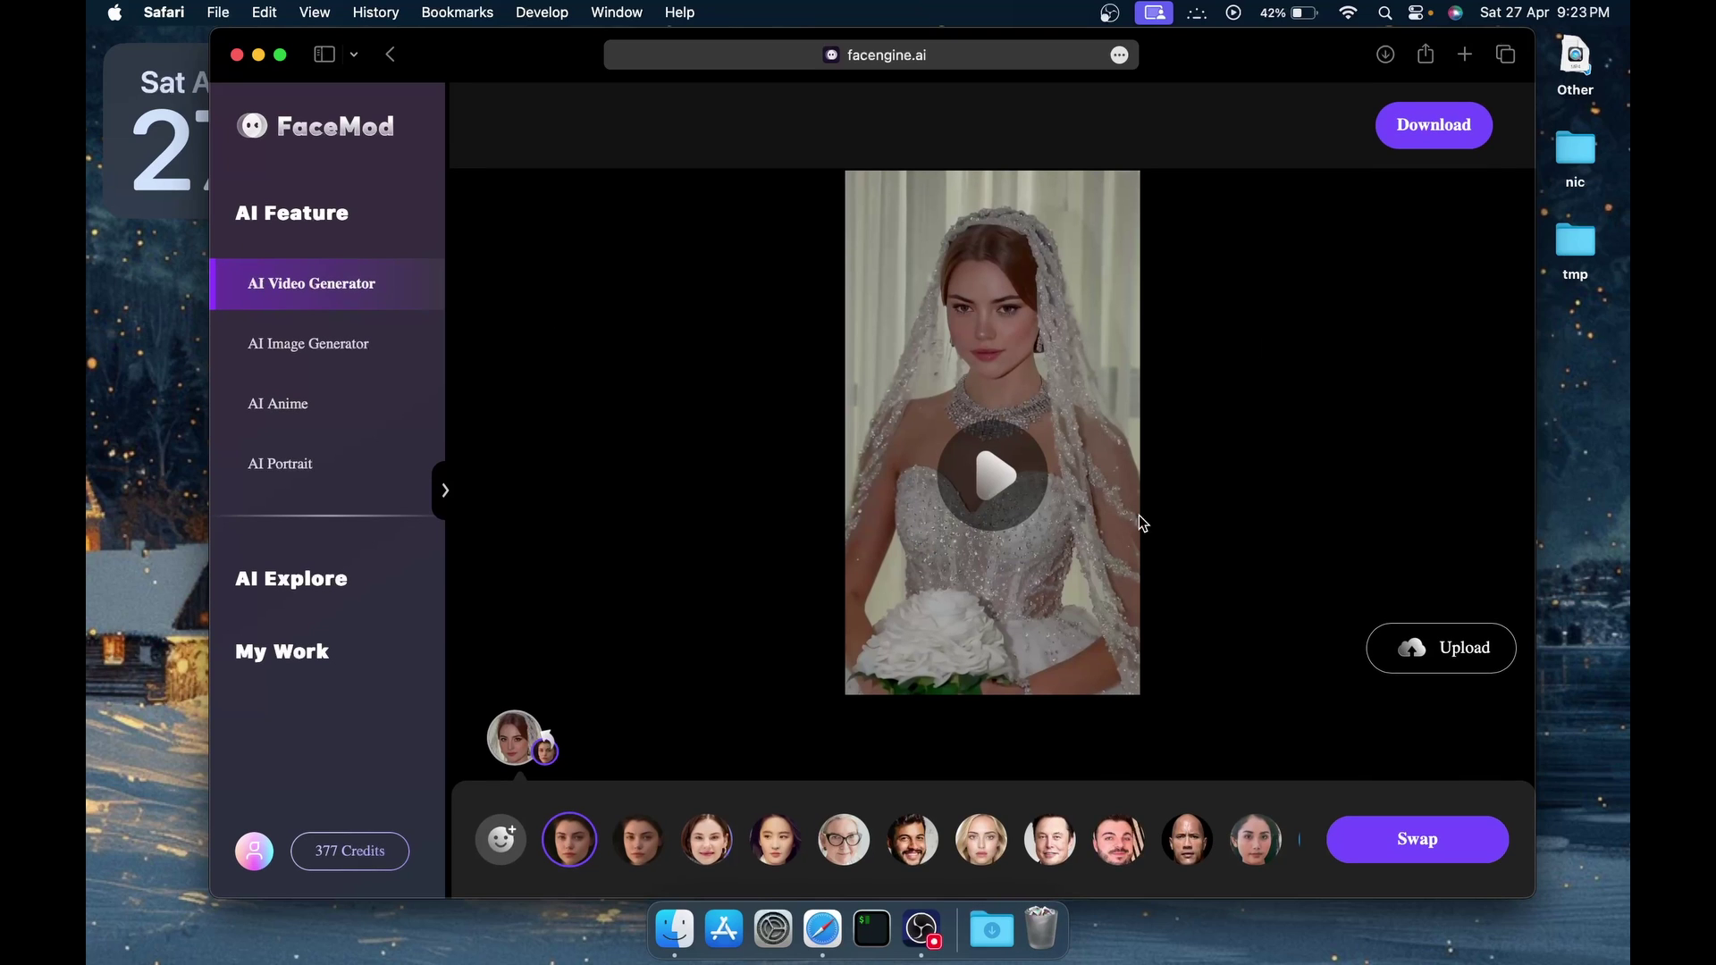
left_click(1404, 650)
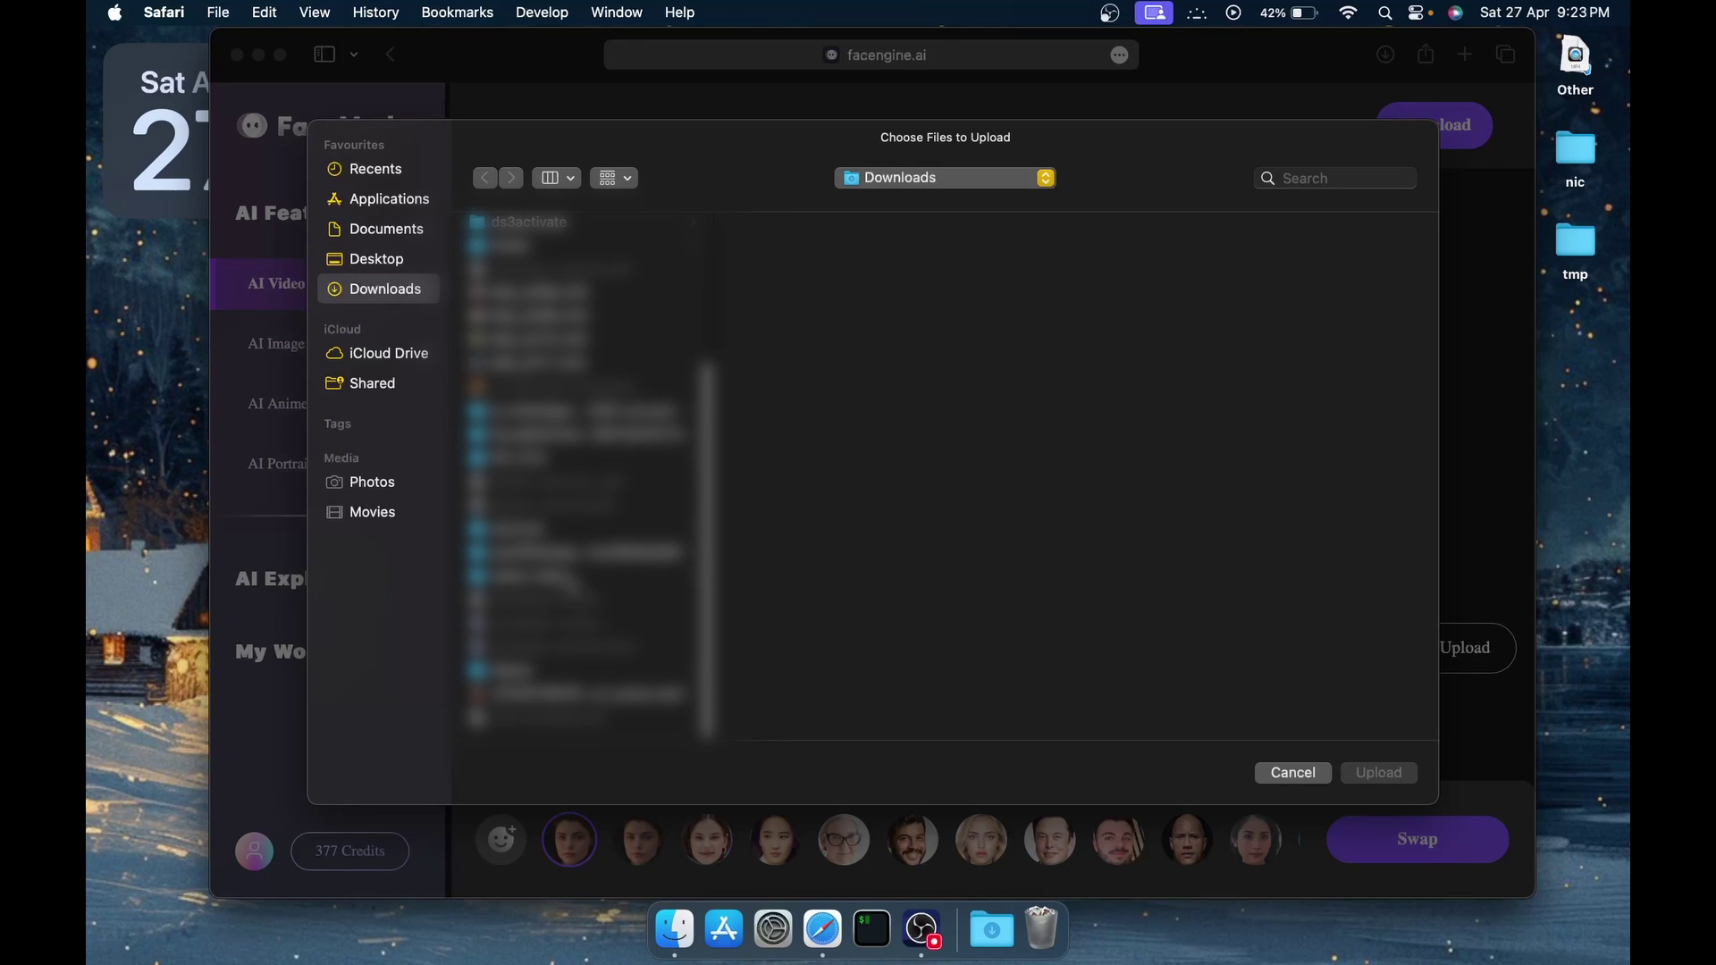
left_click(547, 695)
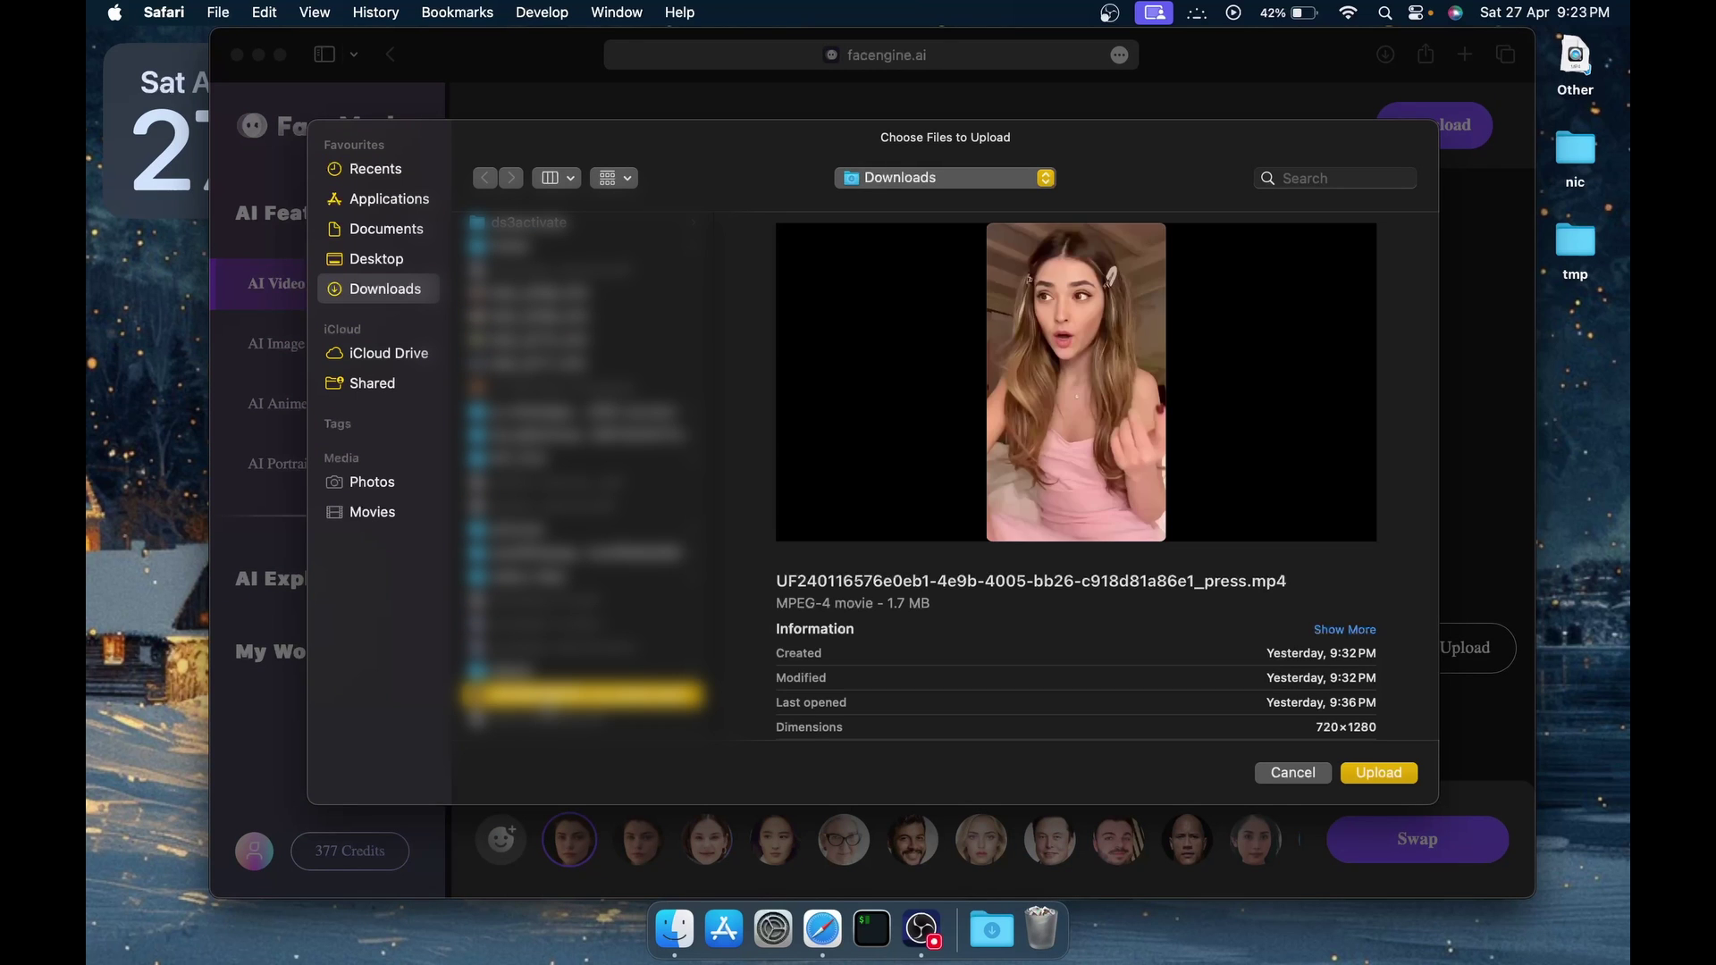
key("Return")
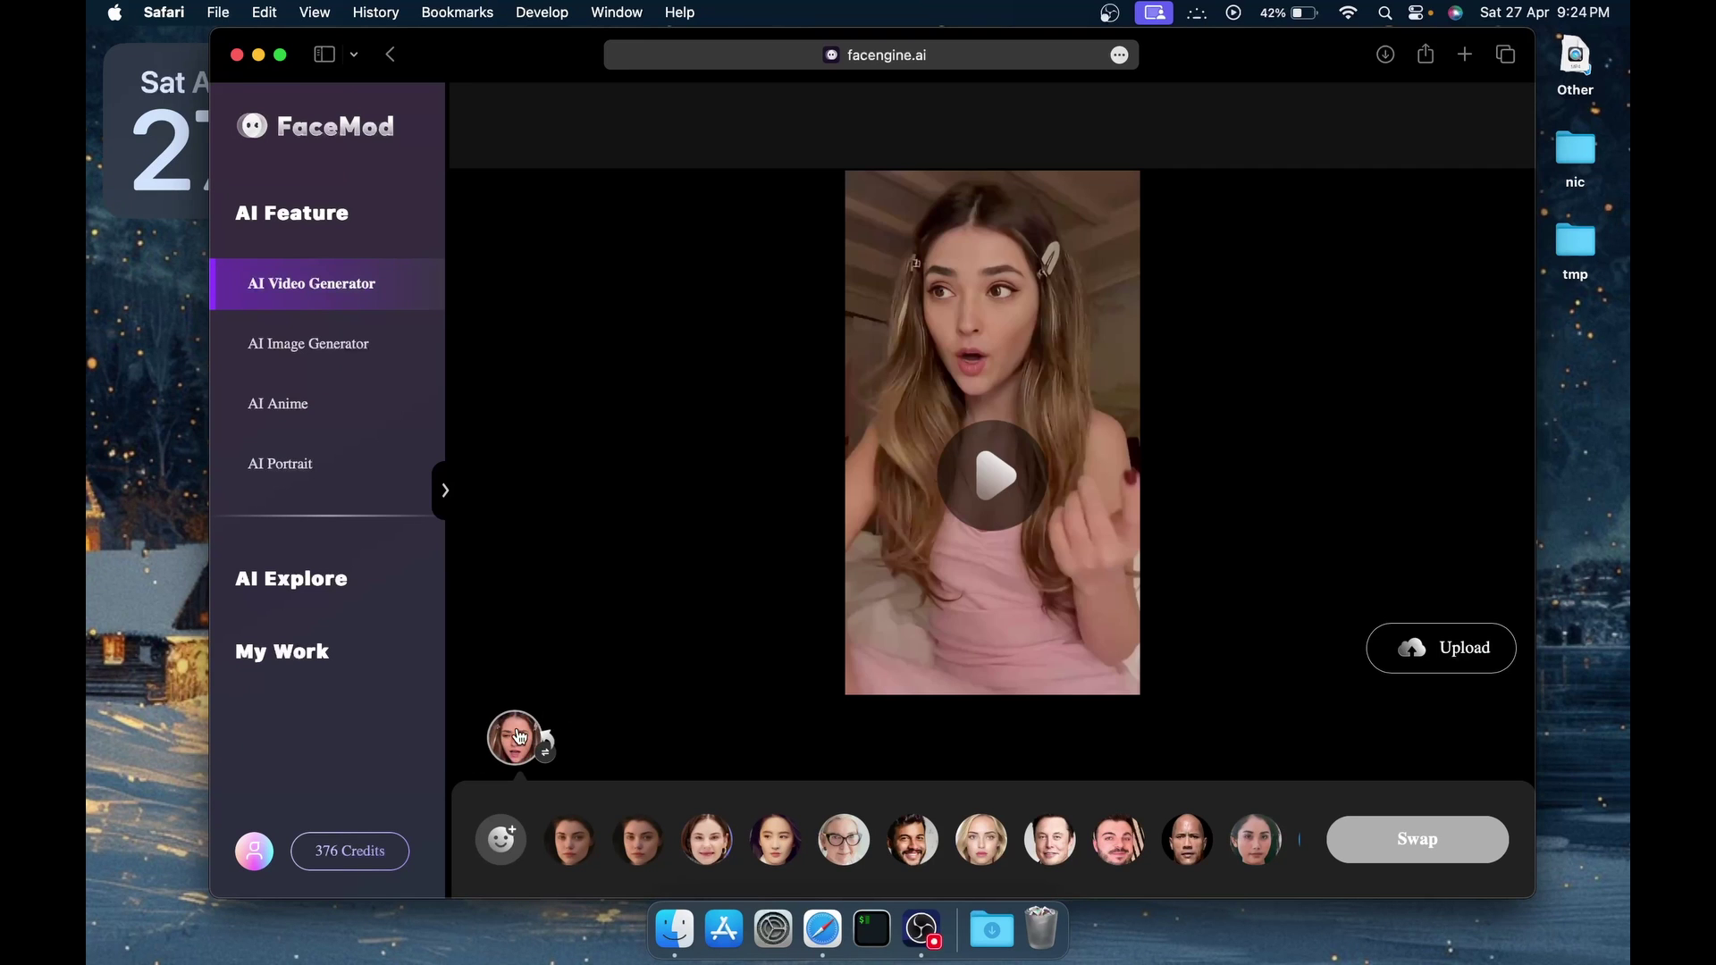
Swap the first preset face into the pink-top video without adding a new face
left_click(508, 844)
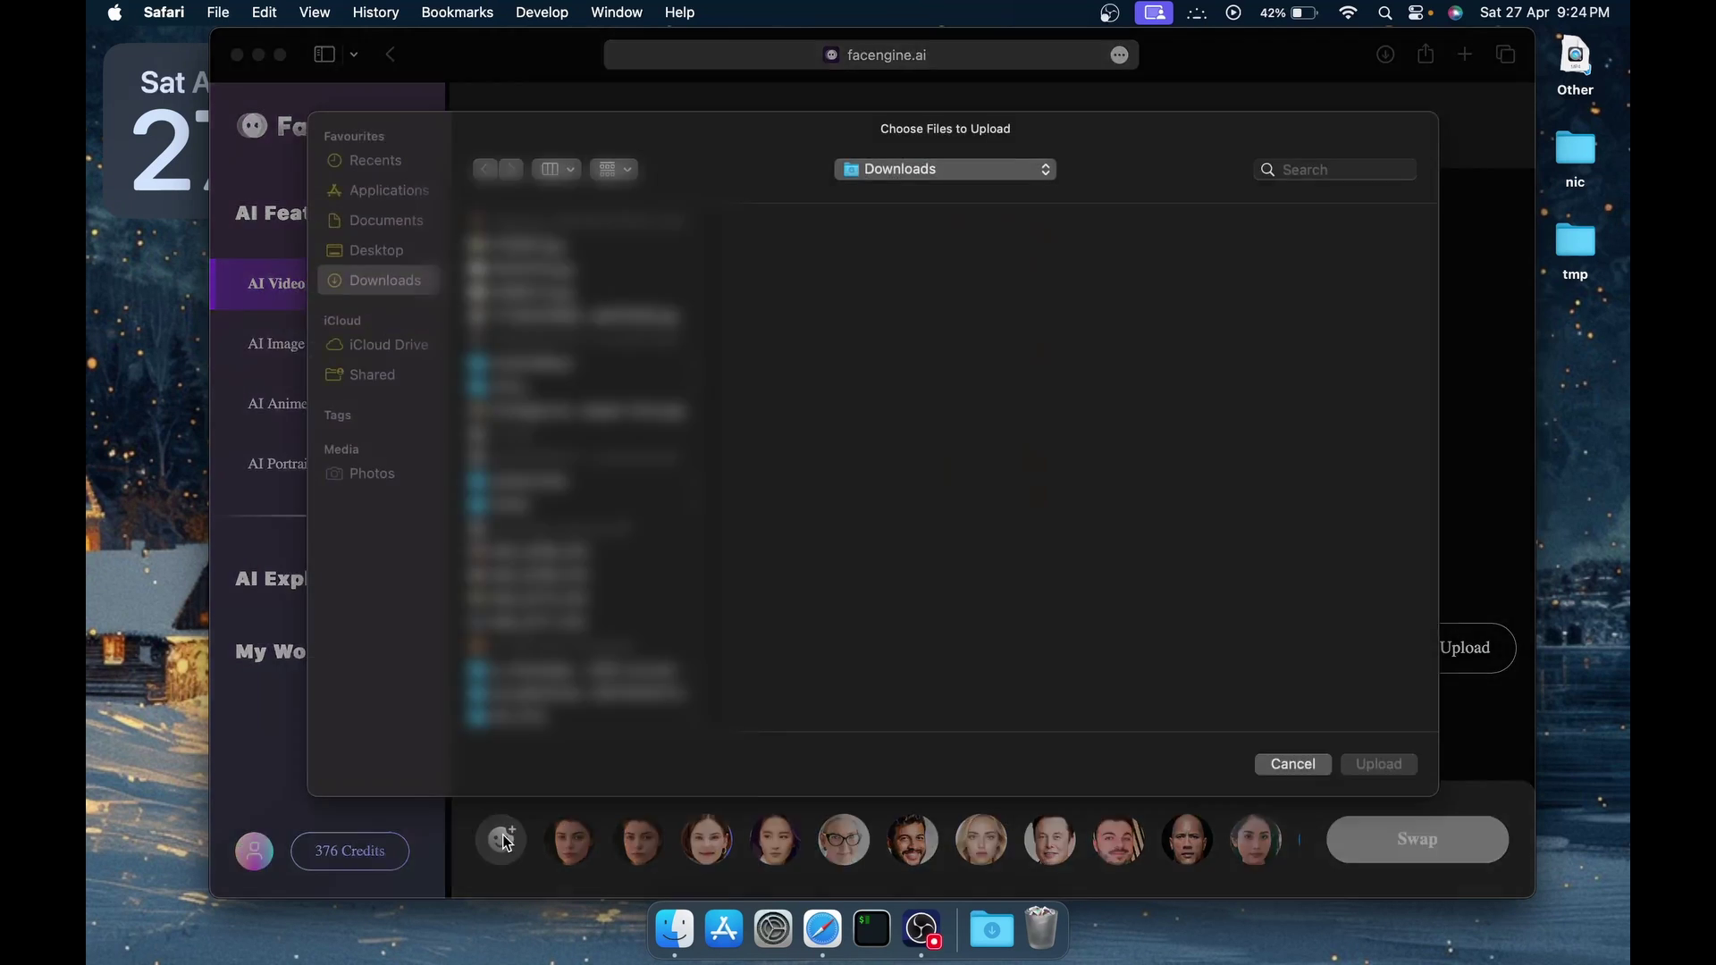
left_click(1273, 776)
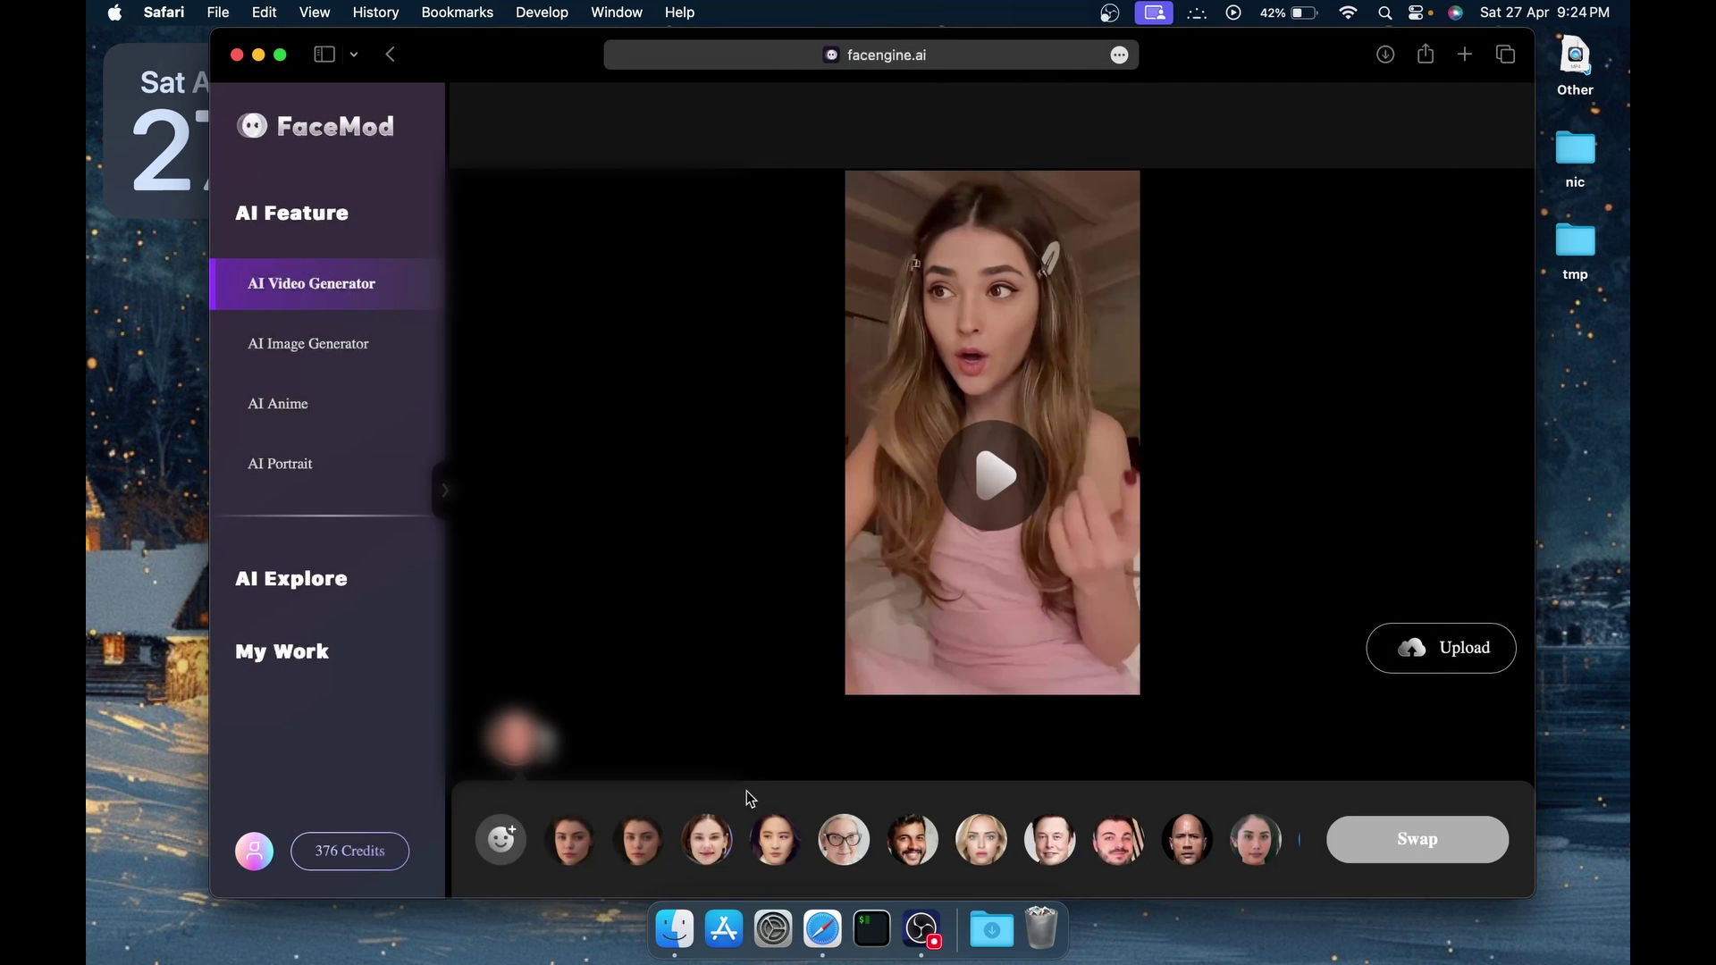
left_click(573, 846)
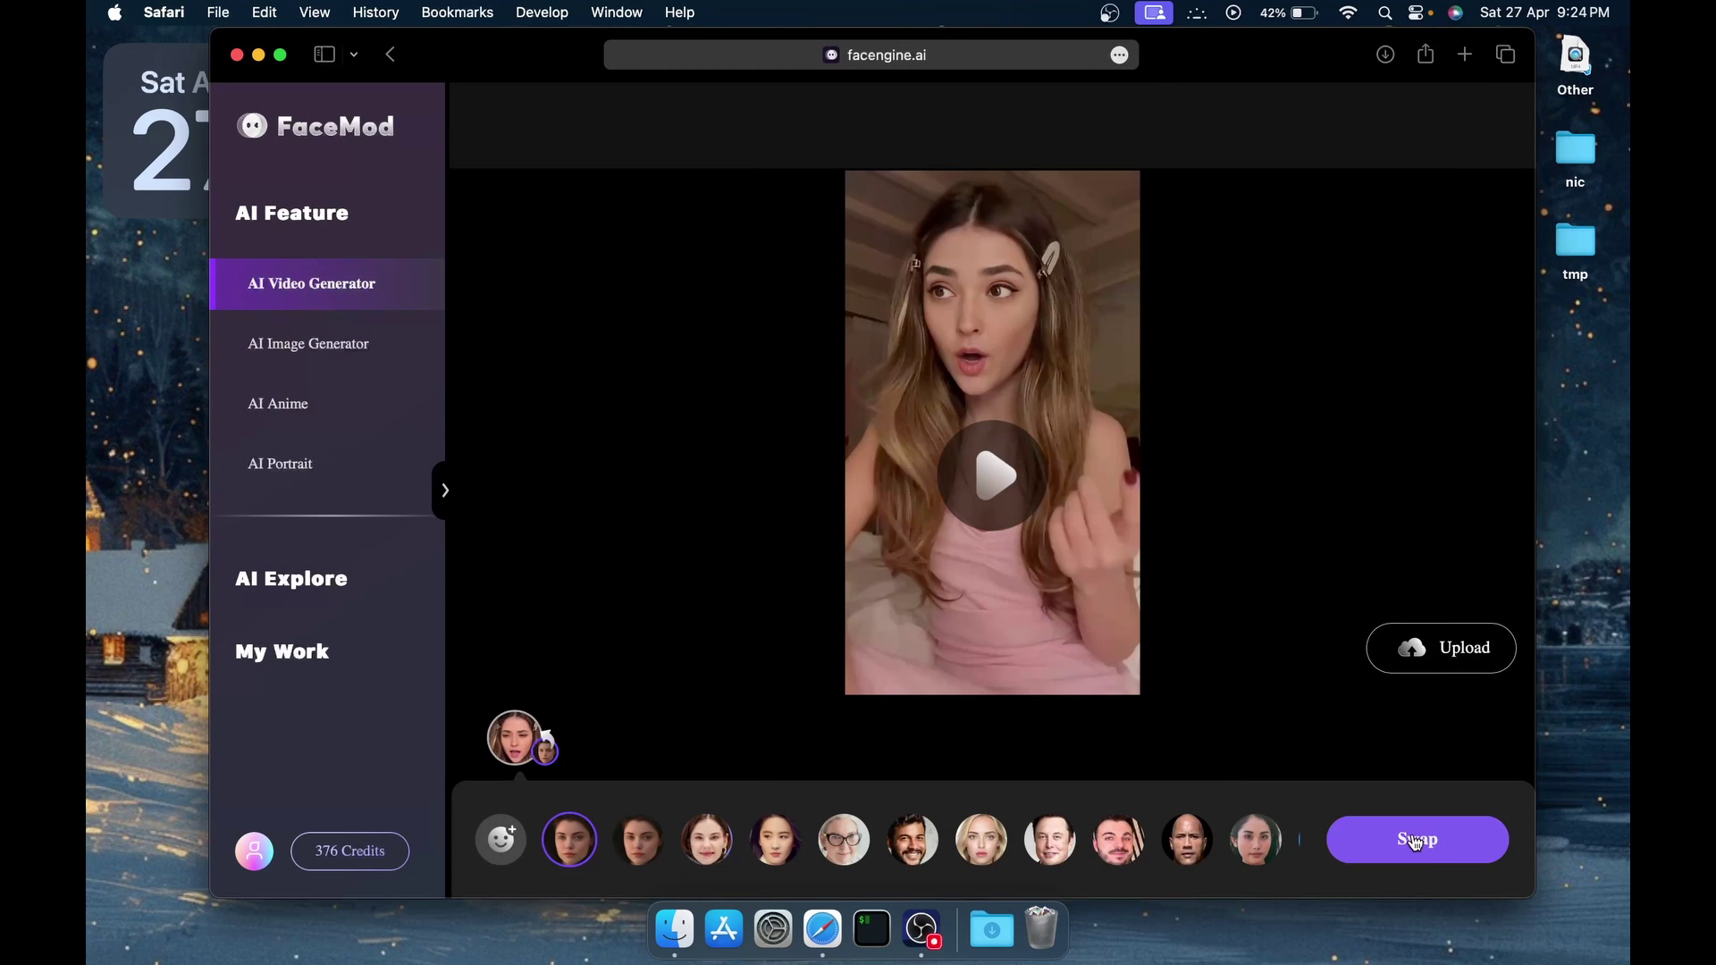
left_click(1410, 842)
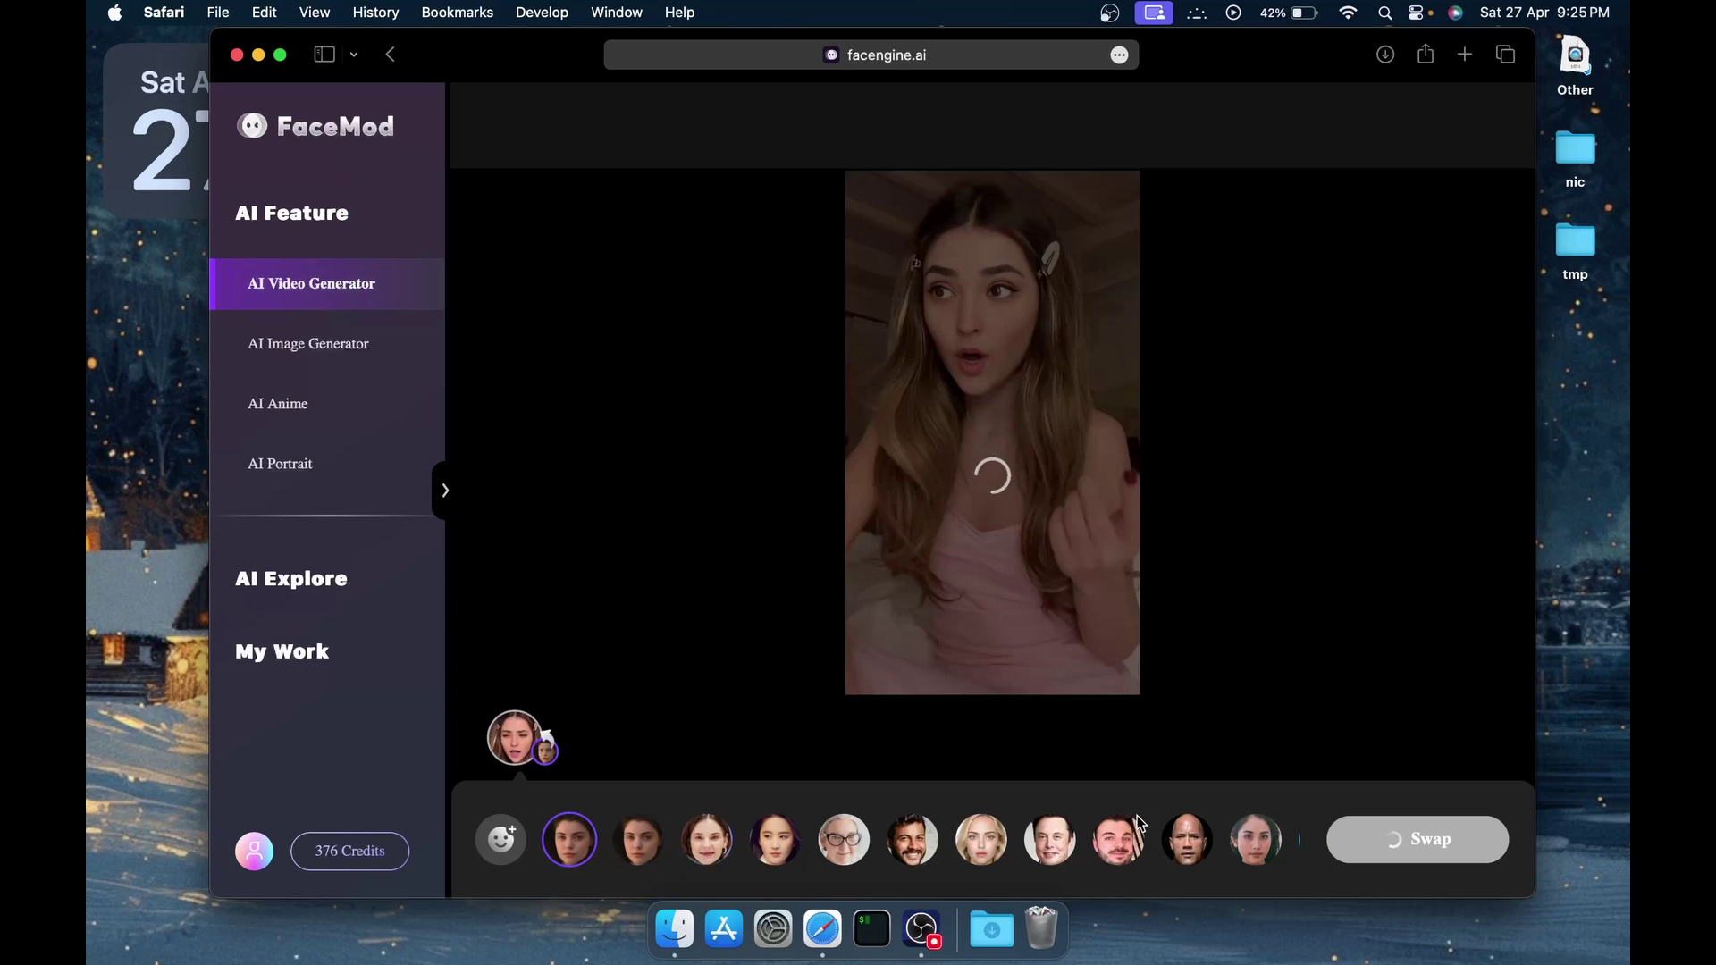
Play and pause the swapped video to compare it, then quit QuickTime Player
left_click(1002, 509)
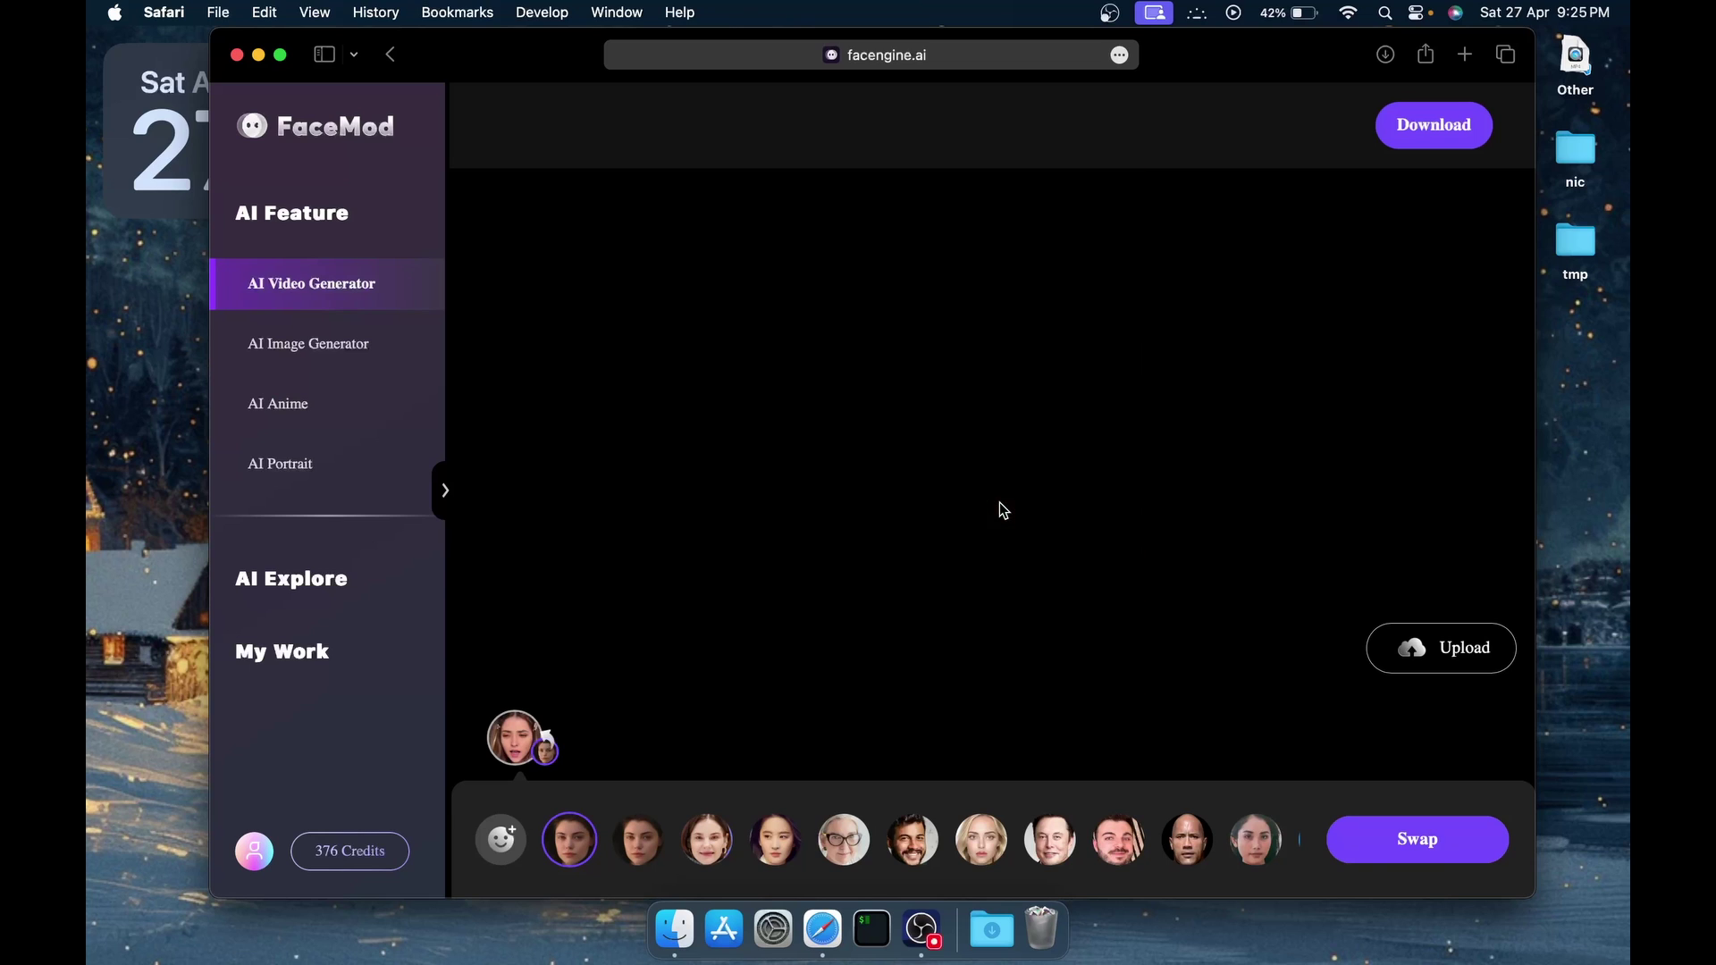
left_click(997, 429)
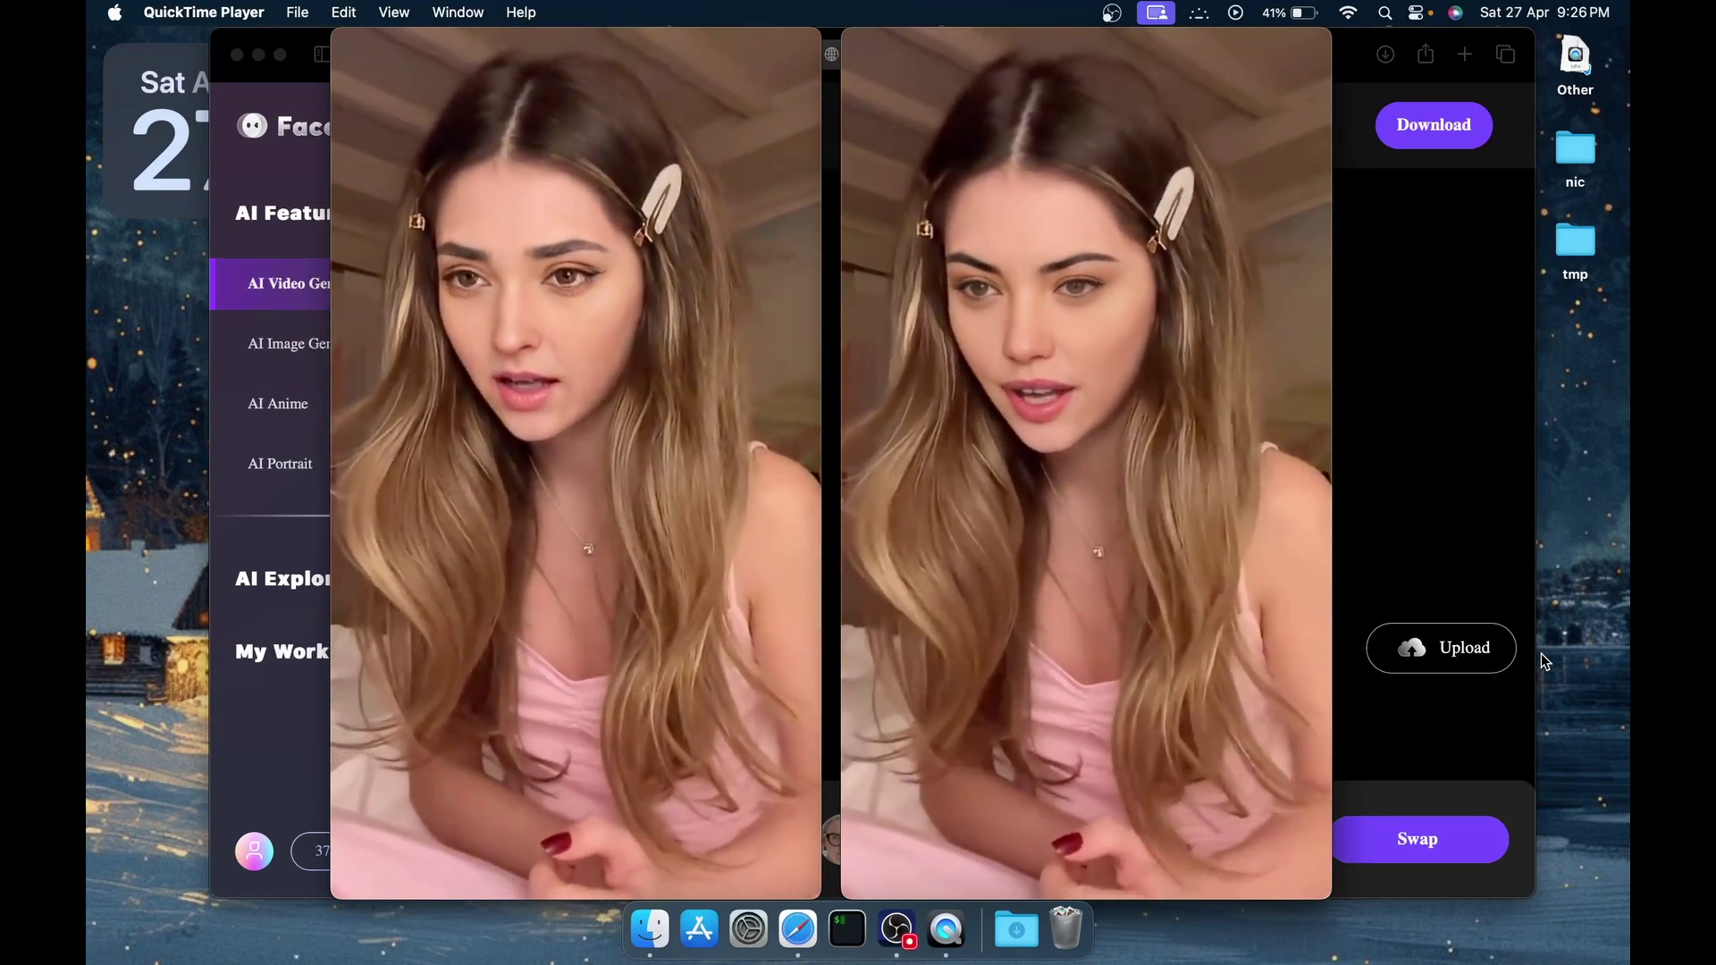
mouse_move(1313, 657)
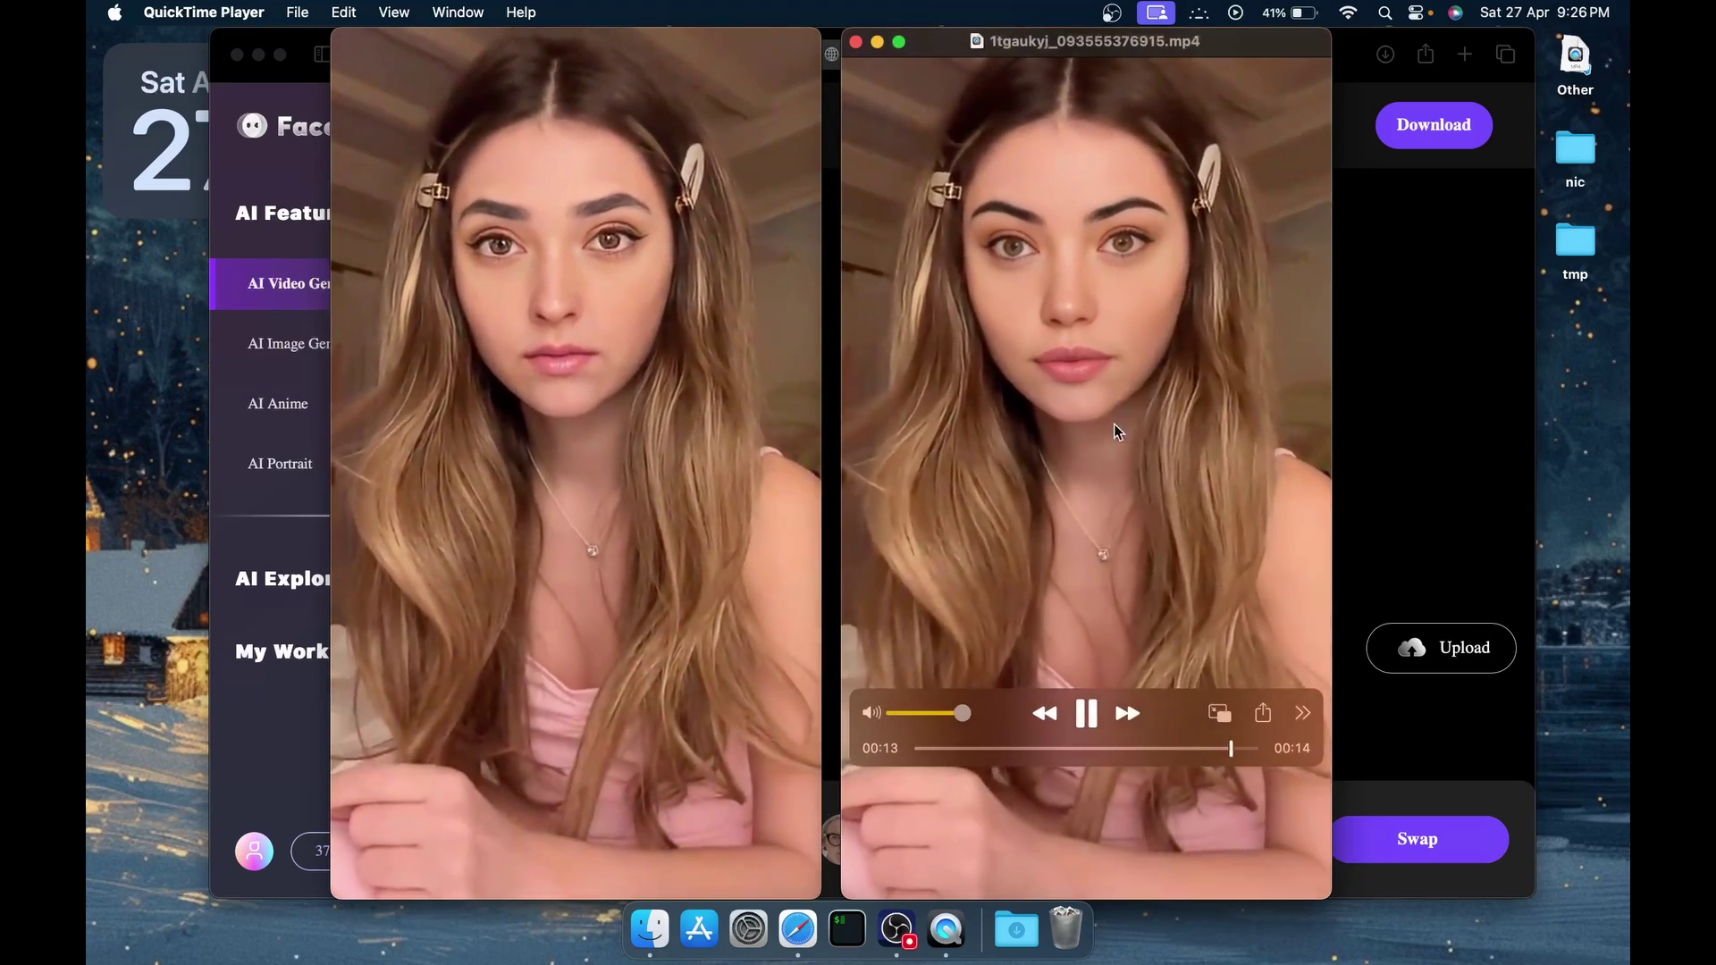
key("super+q")
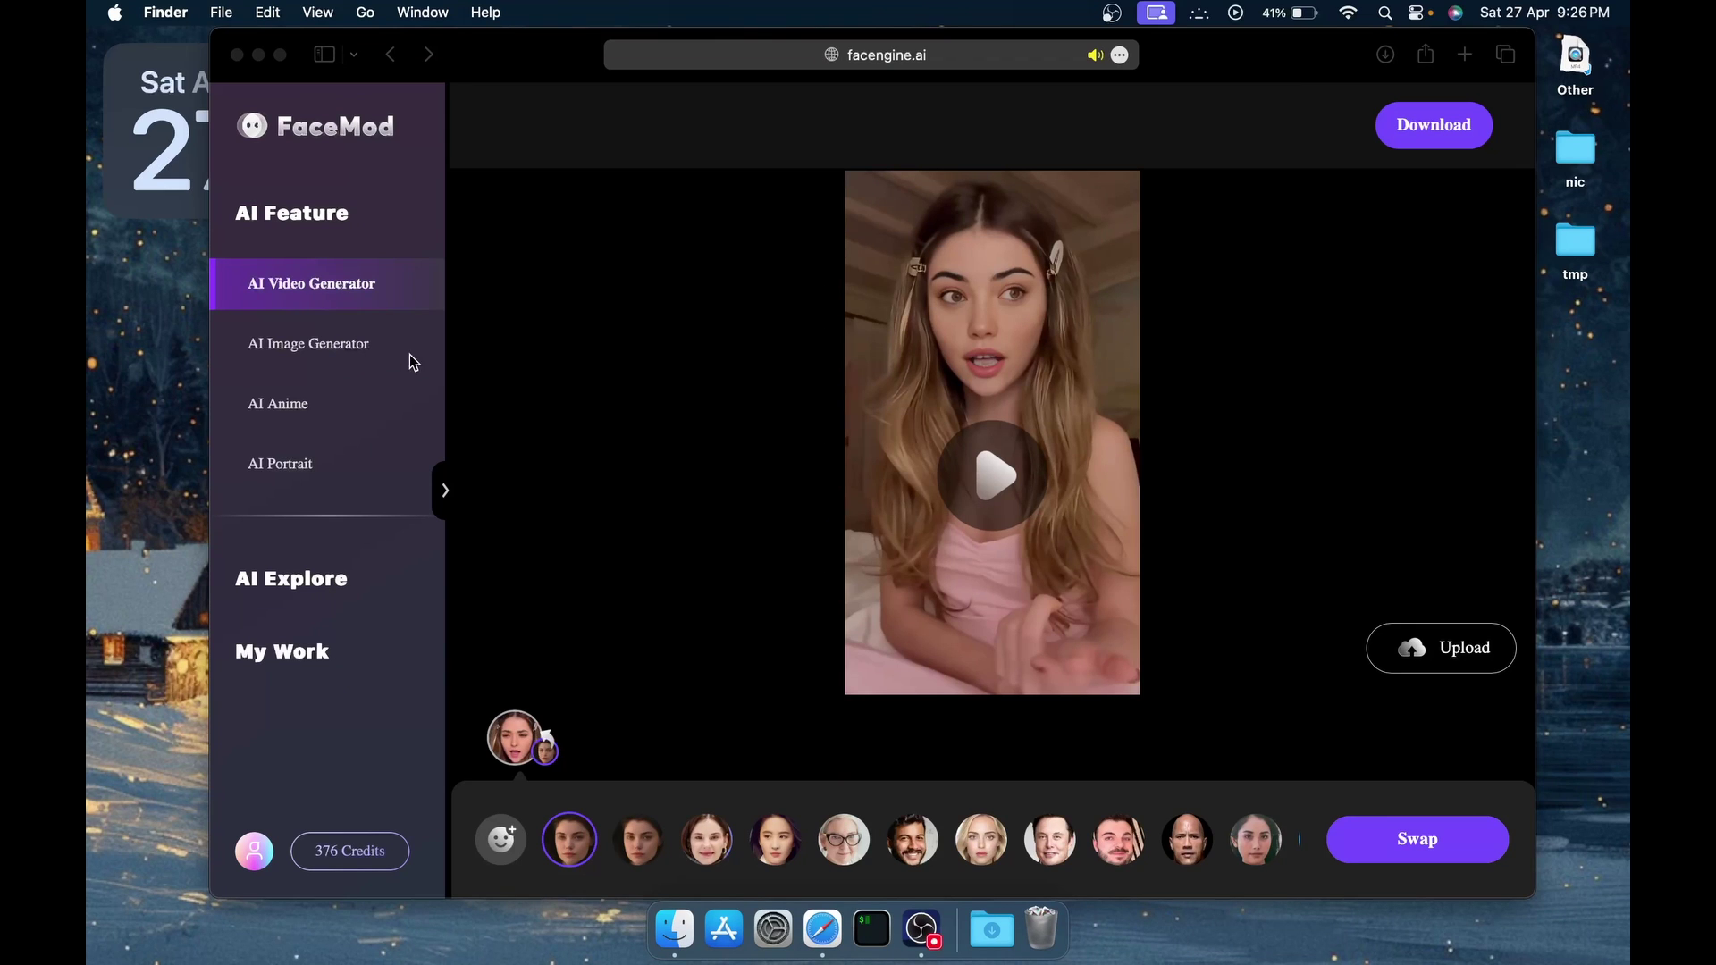
Upload the white-shirt woman's photo from Downloads into AI Image Generator
left_click(303, 354)
left_click(331, 355)
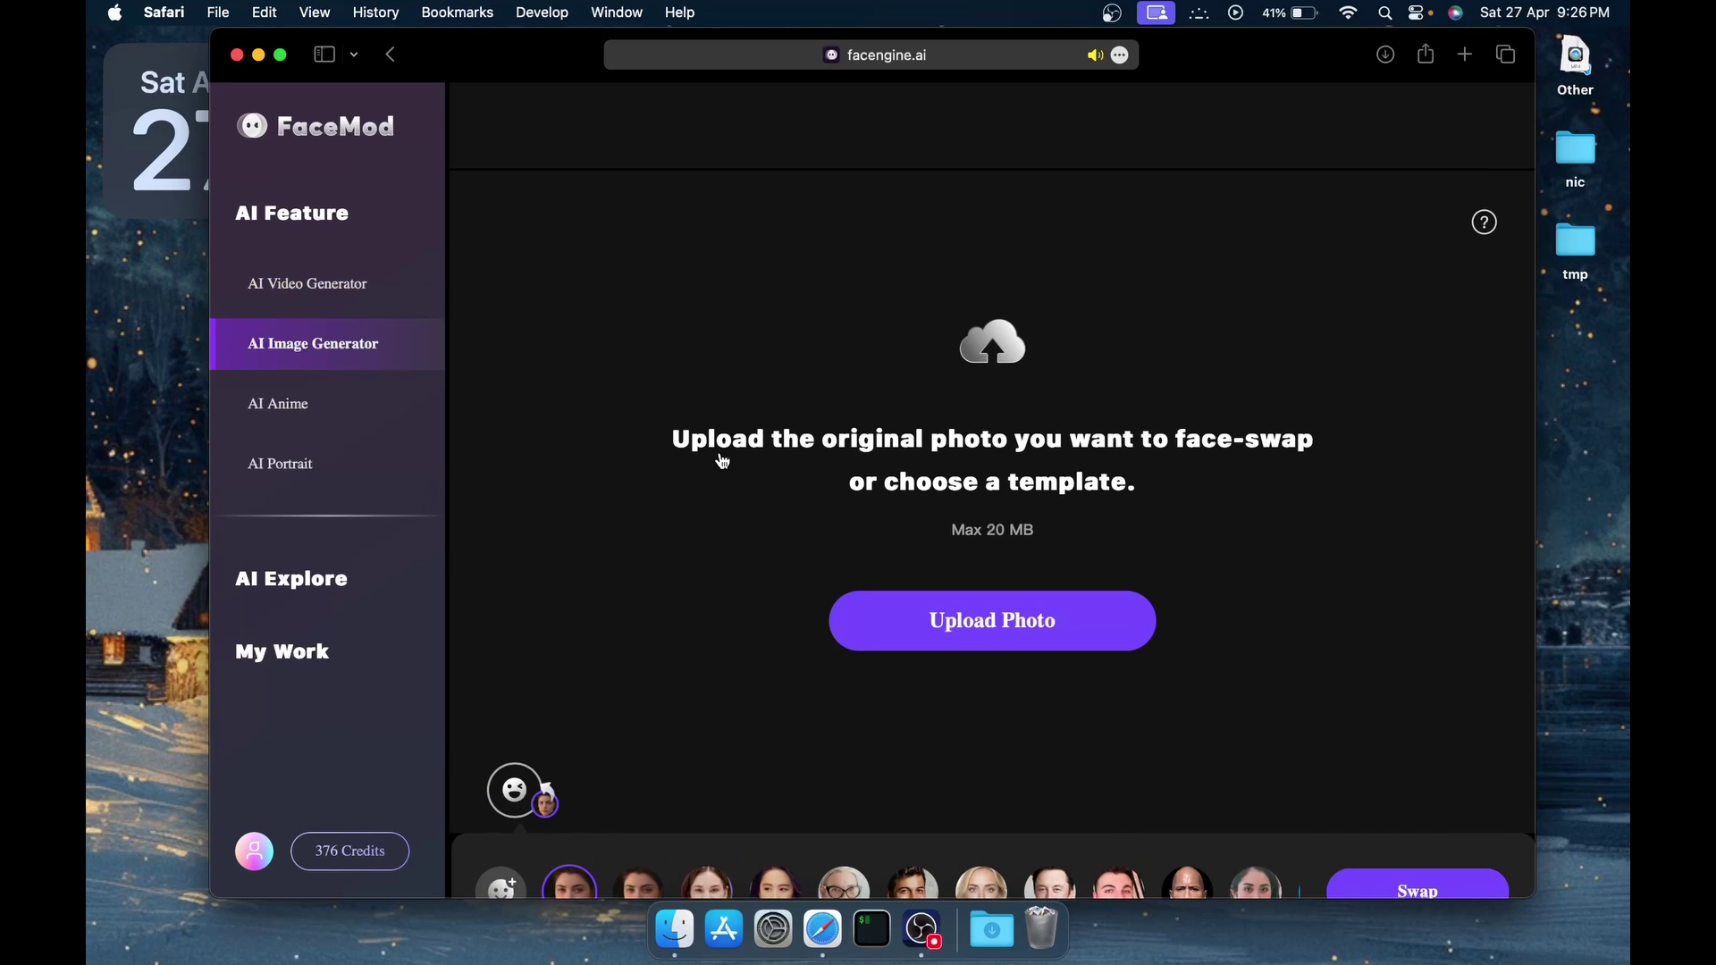
scroll(768, 553, "down", 1)
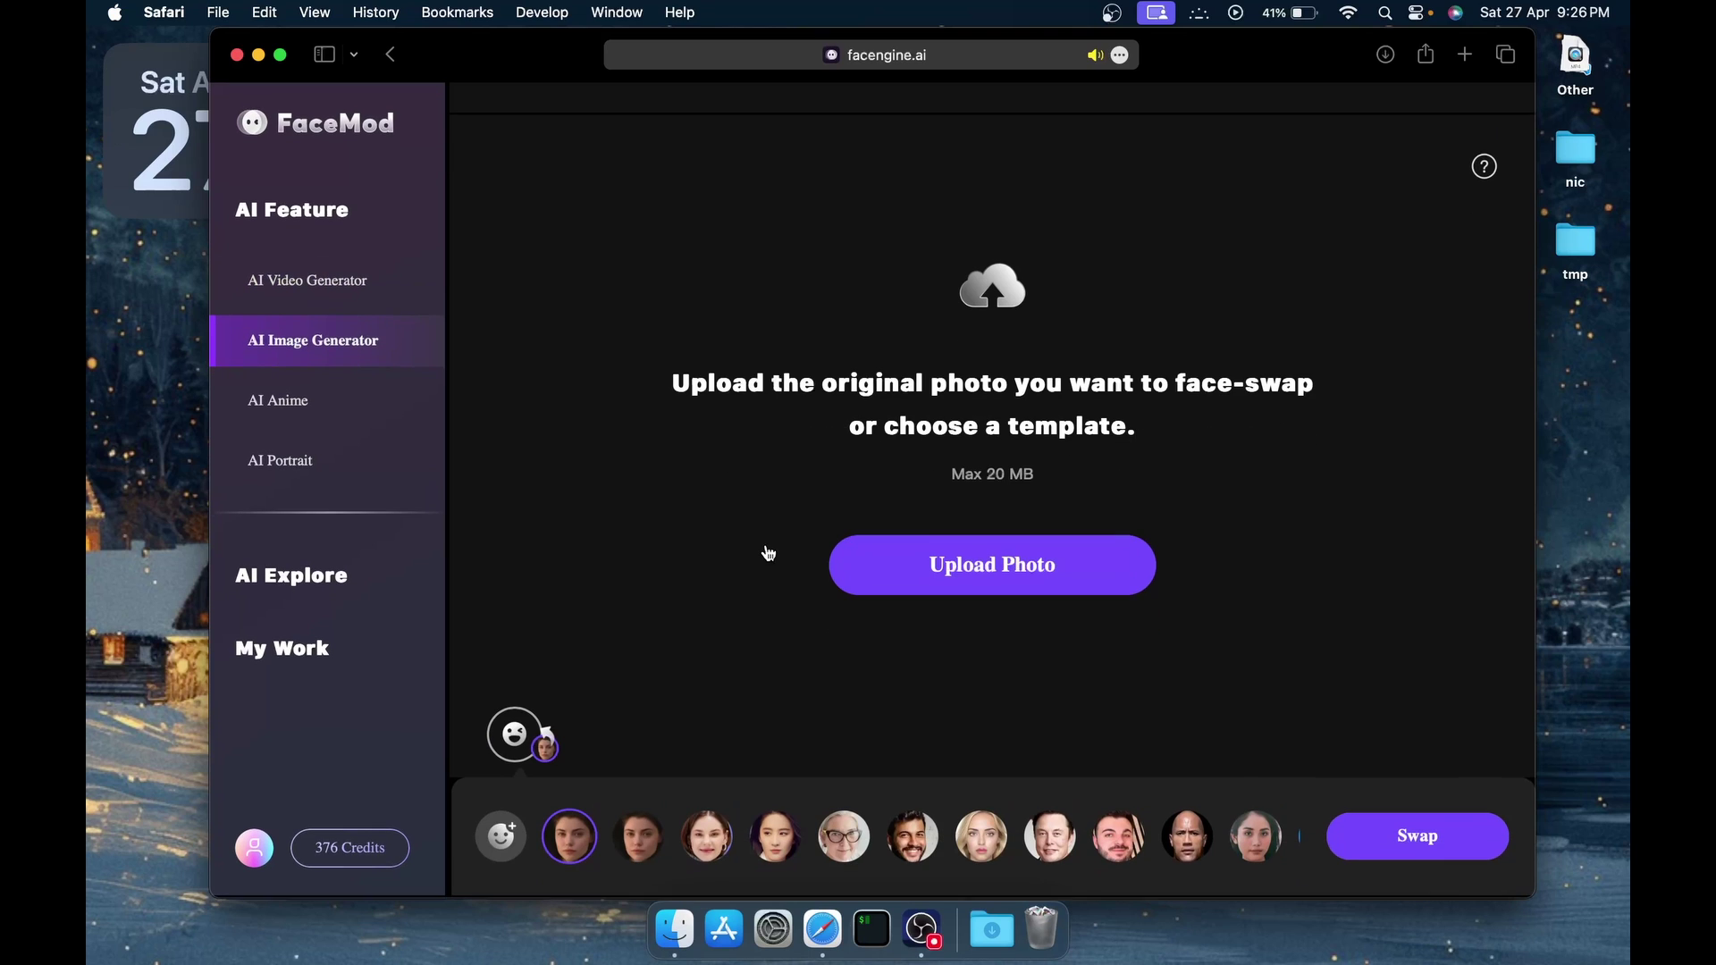
left_click(941, 585)
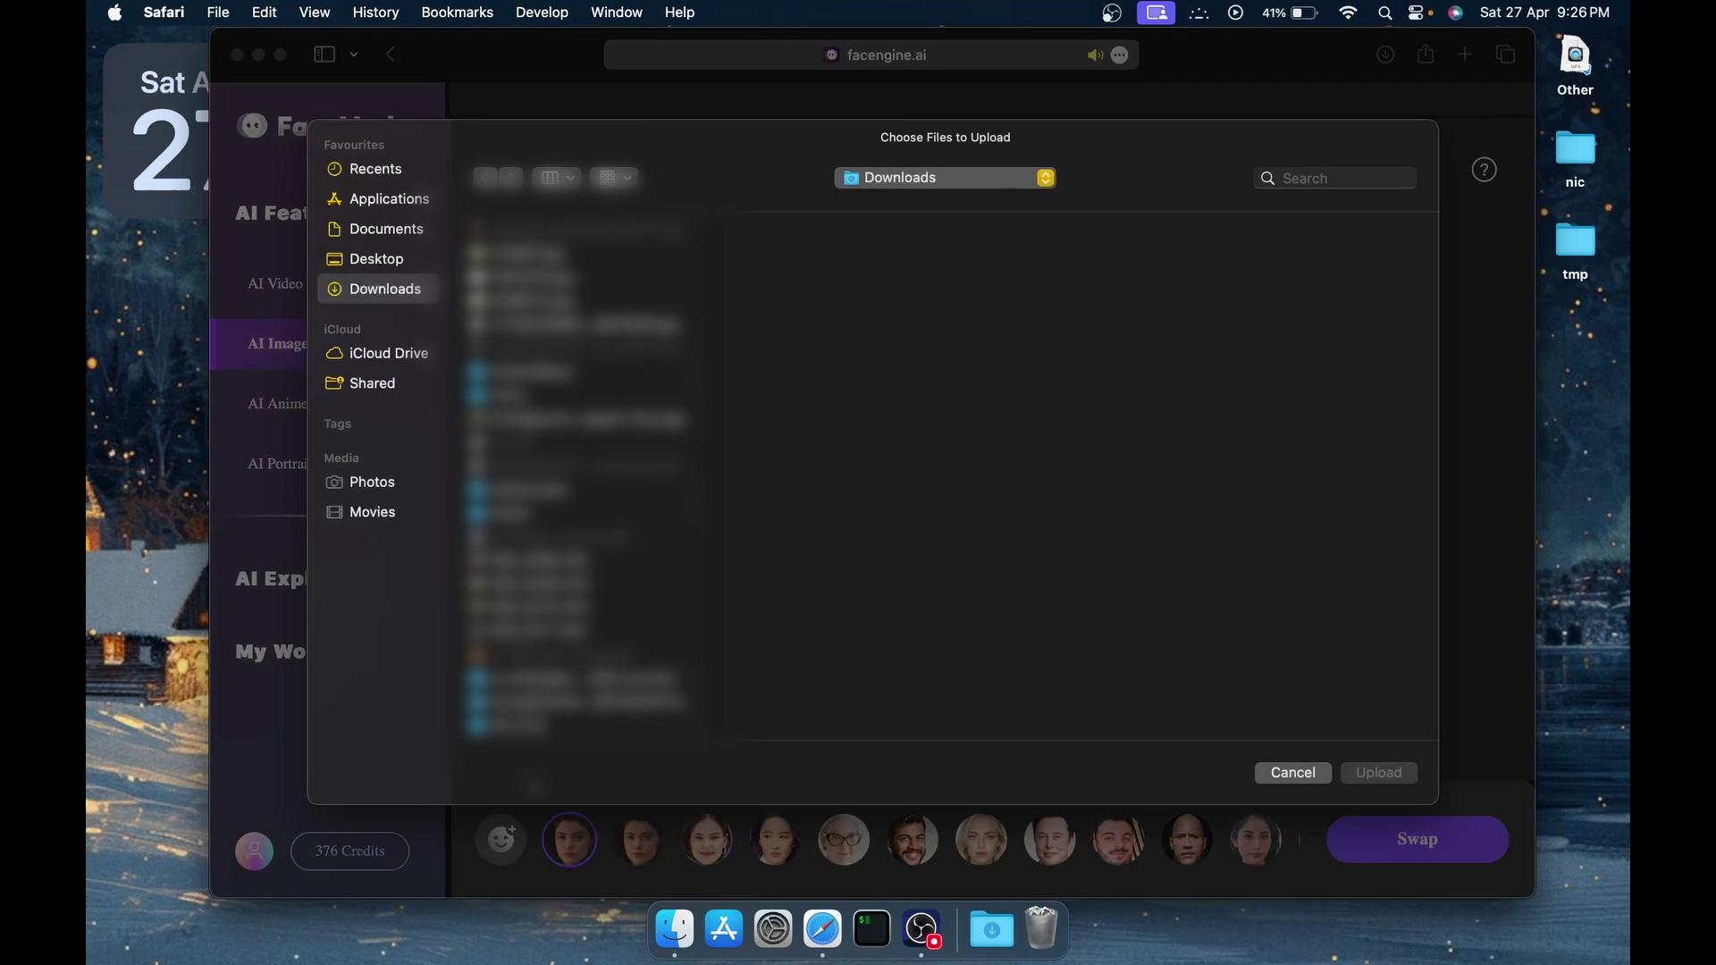
double_click(572, 375)
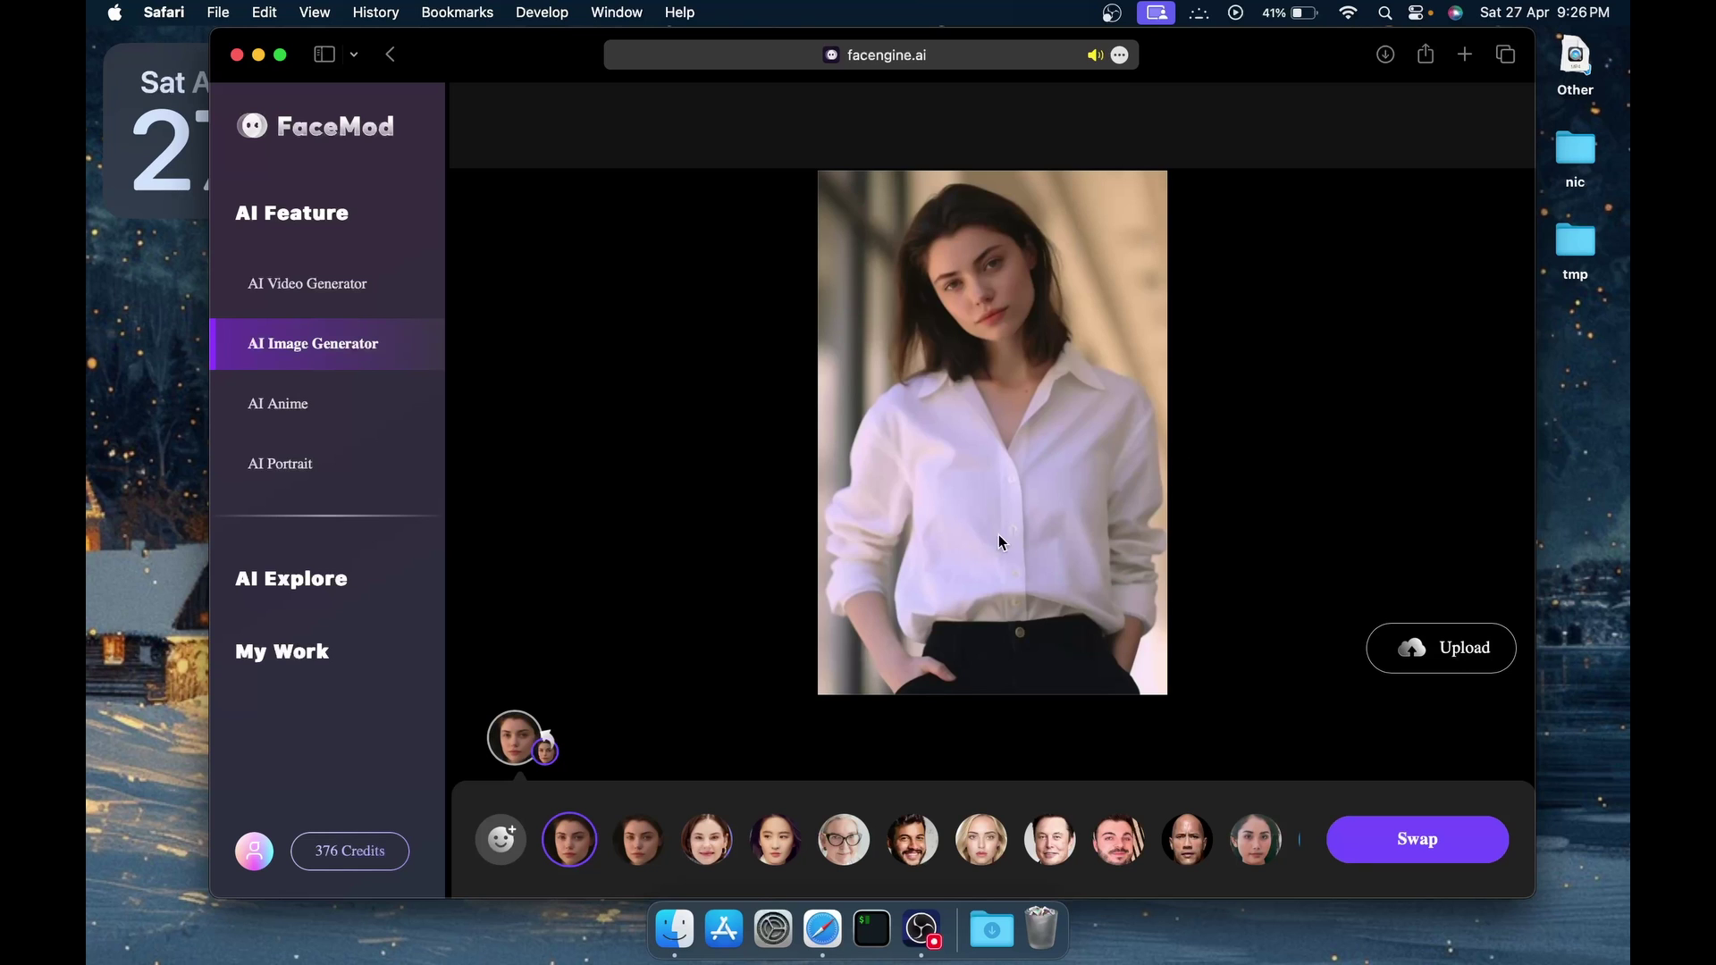
Swap the blonde preset face onto the white-shirt photo
left_click(505, 838)
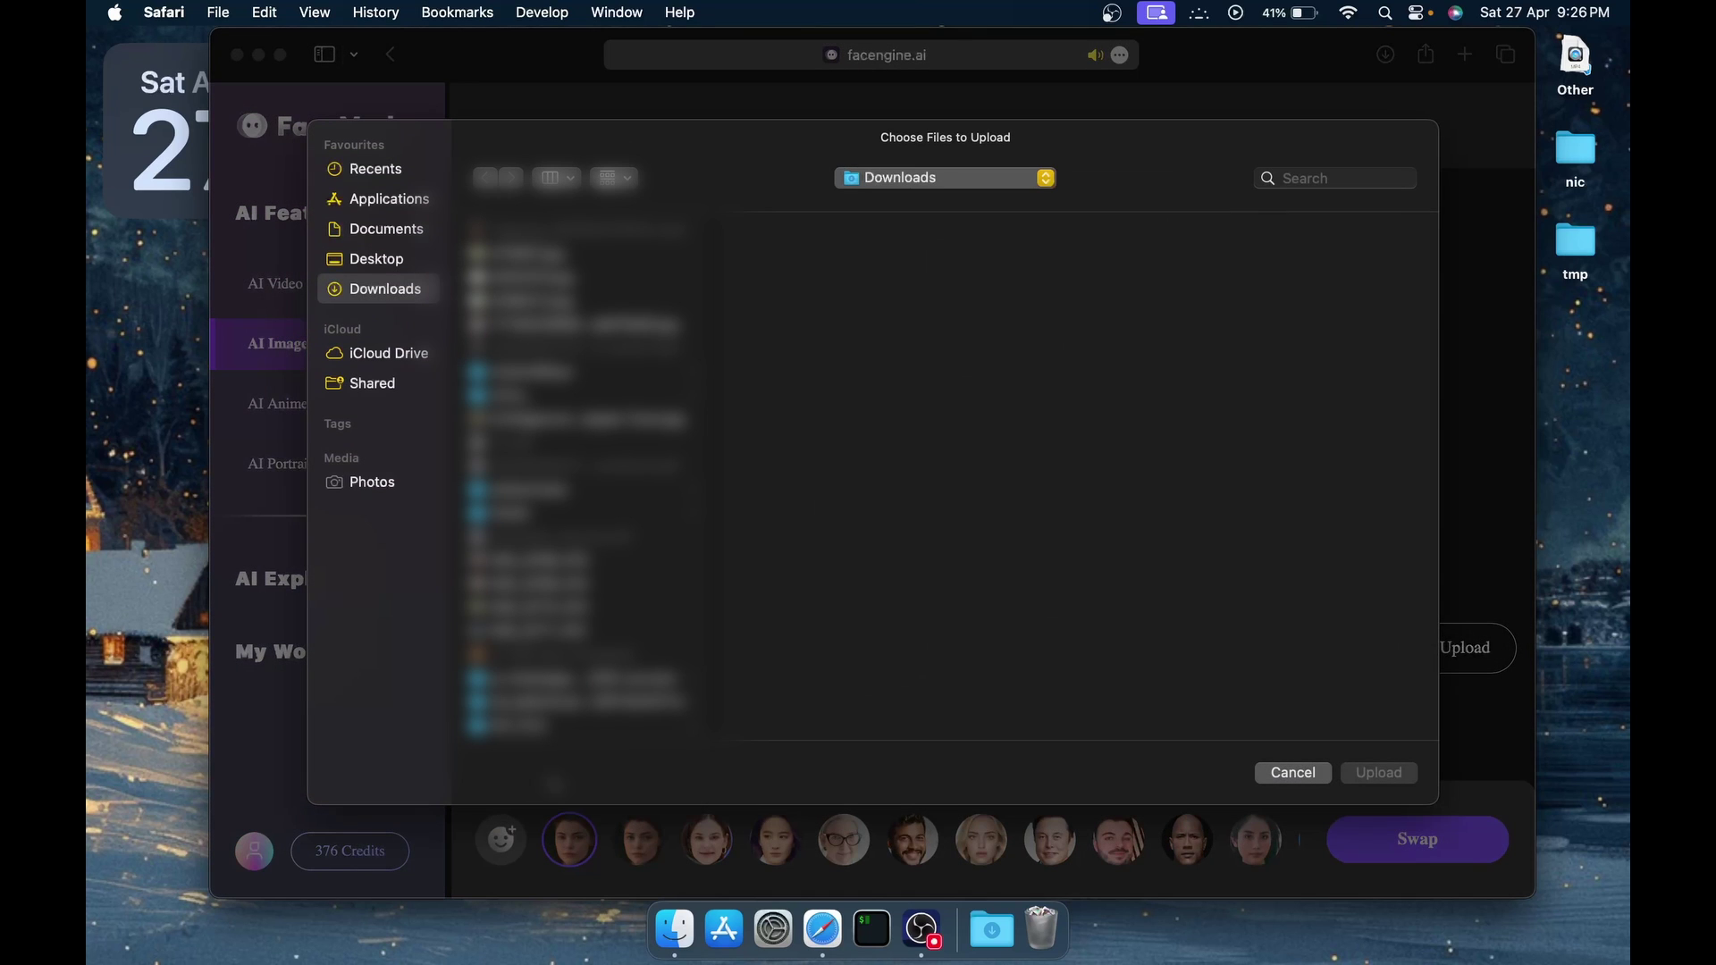
left_click(1293, 772)
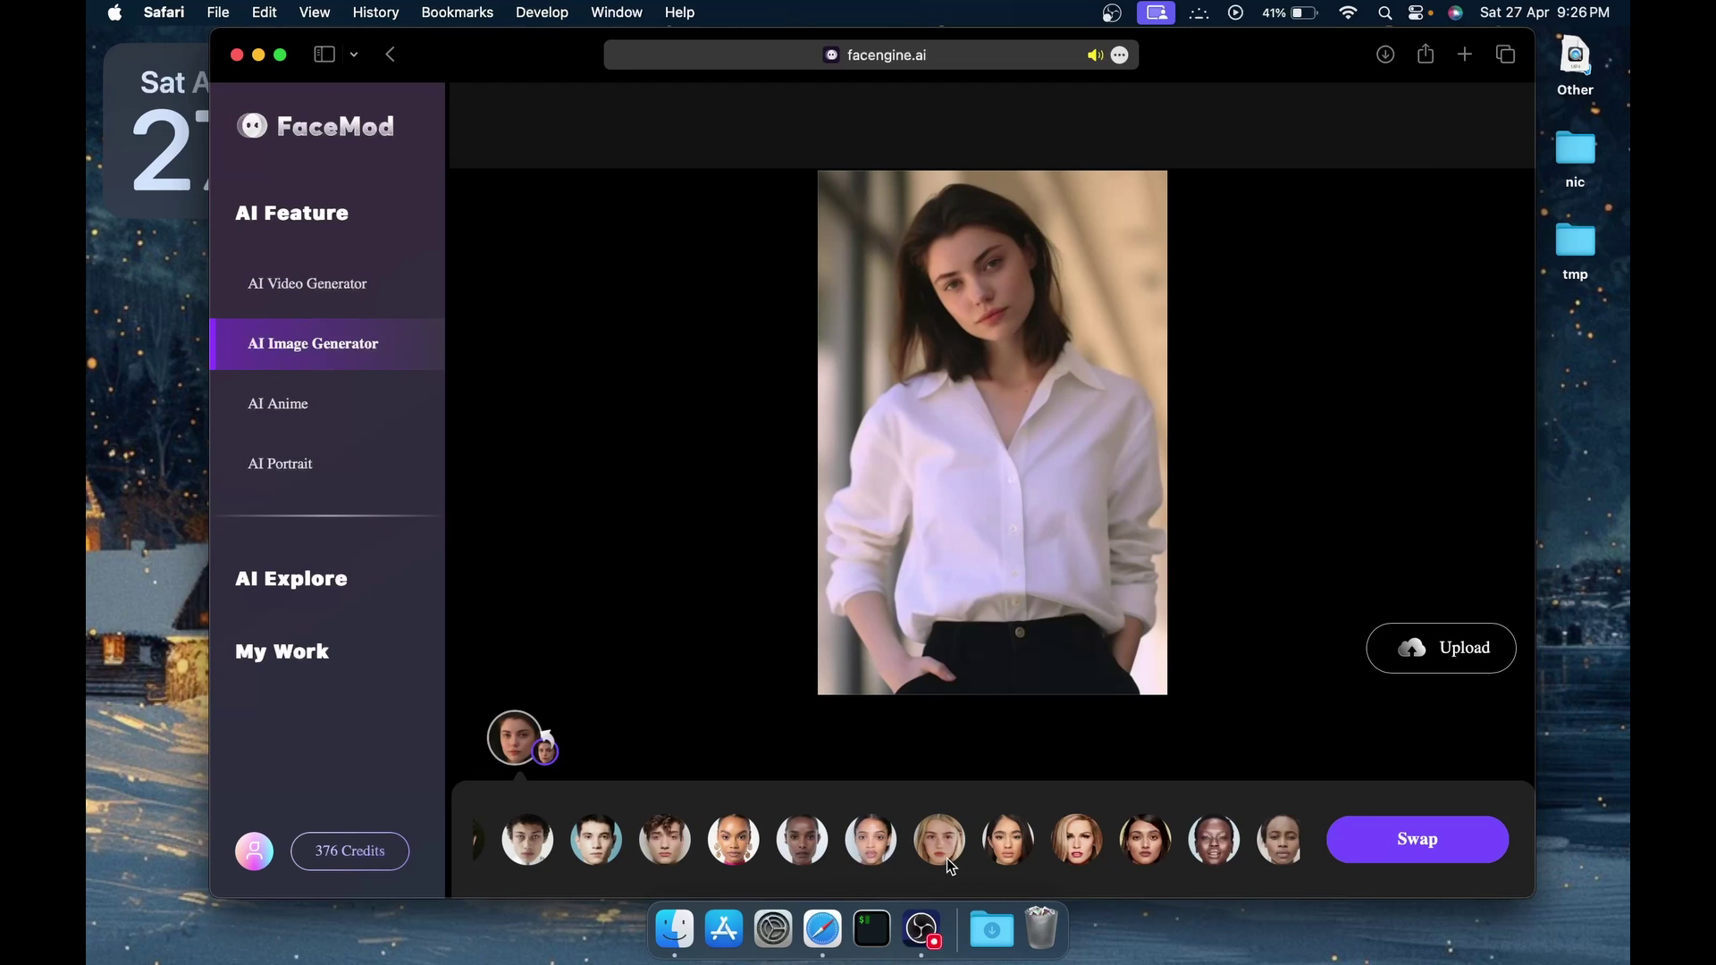
left_click(946, 847)
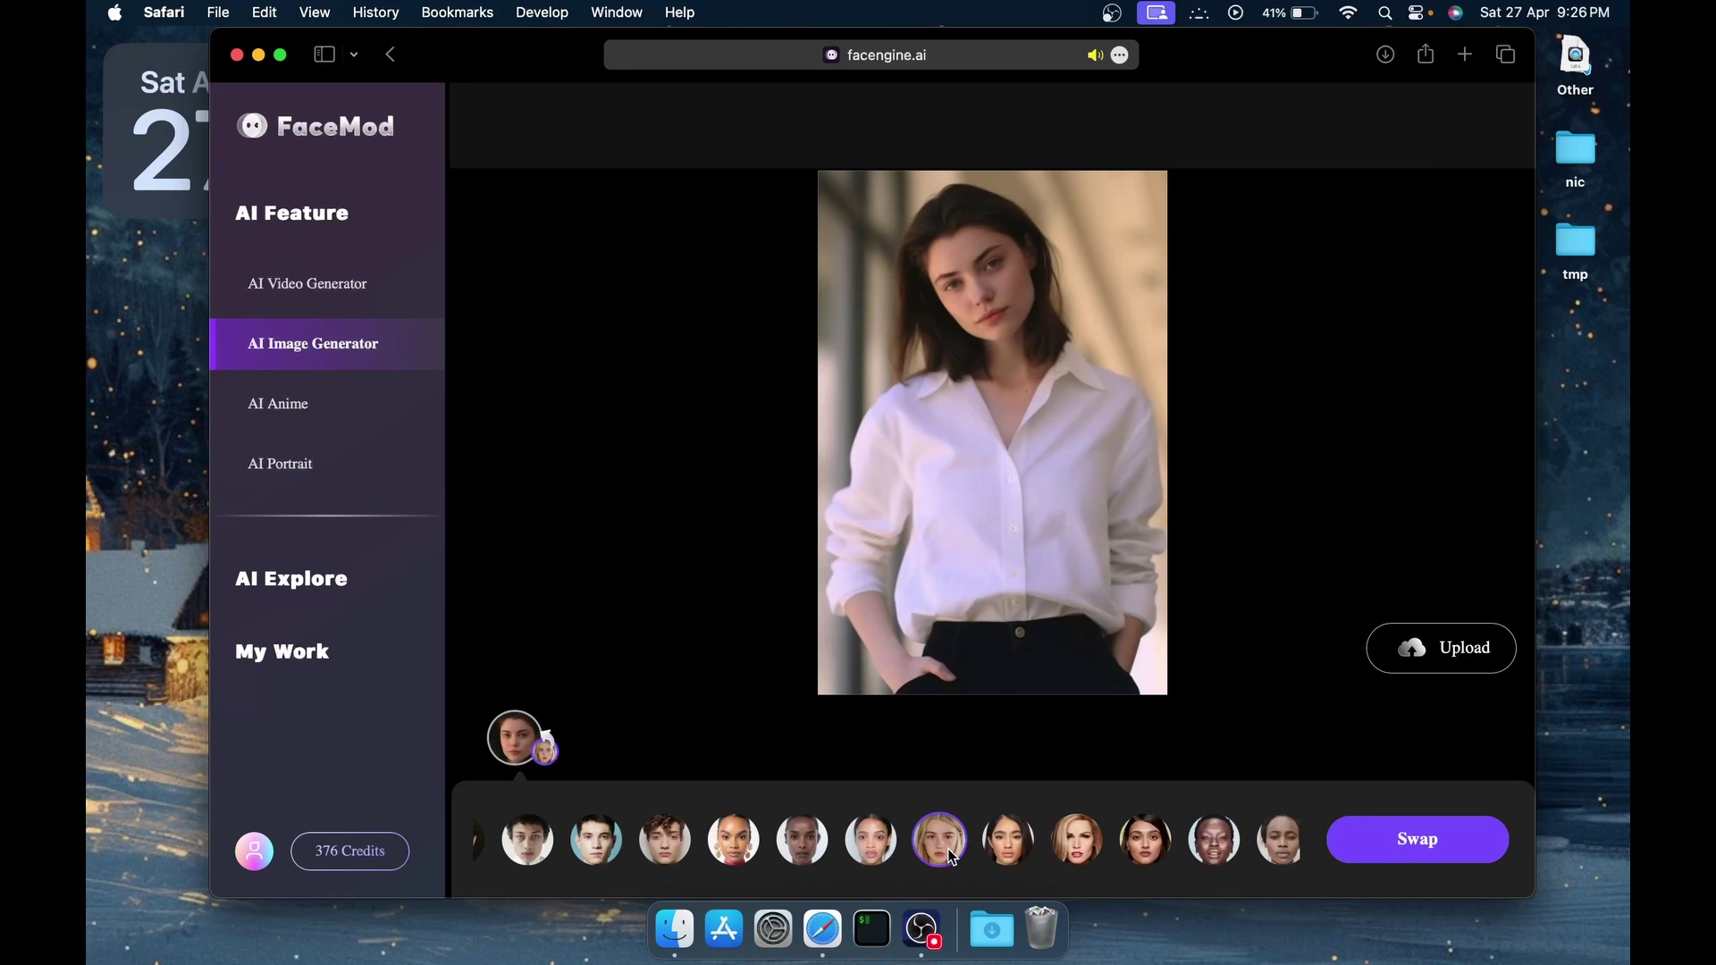
left_click(1381, 841)
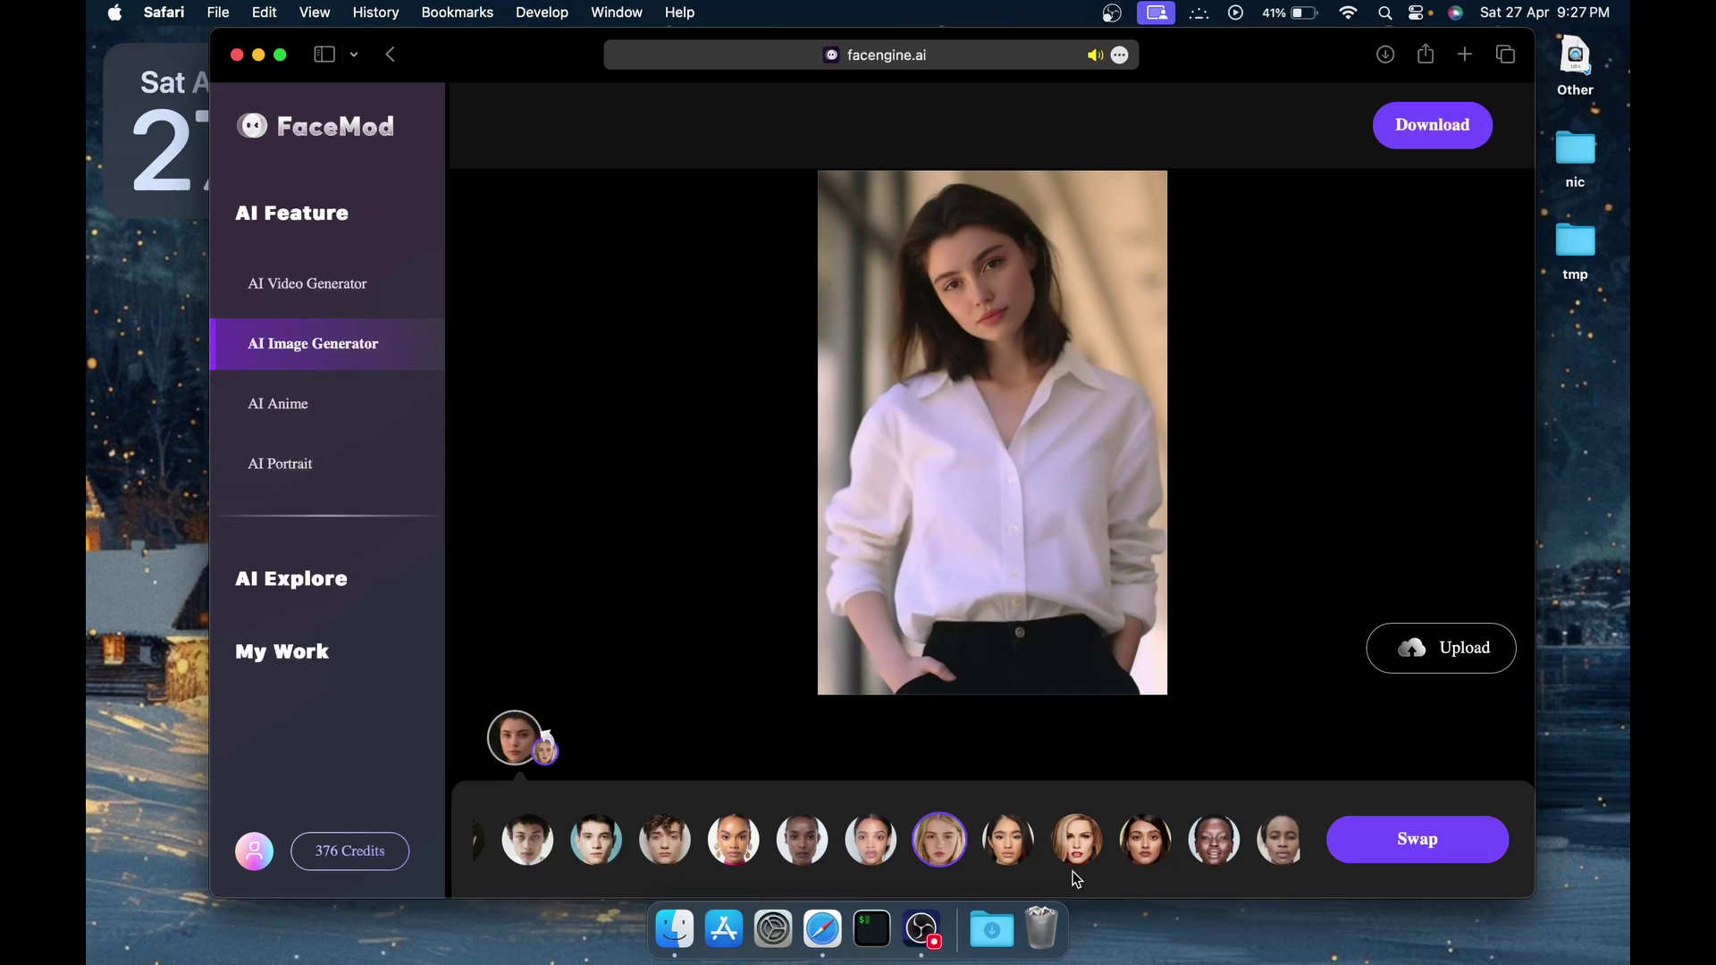
Open AI Anime and scroll through the styles to find Red Redemption
scroll(1117, 838, "right", 3)
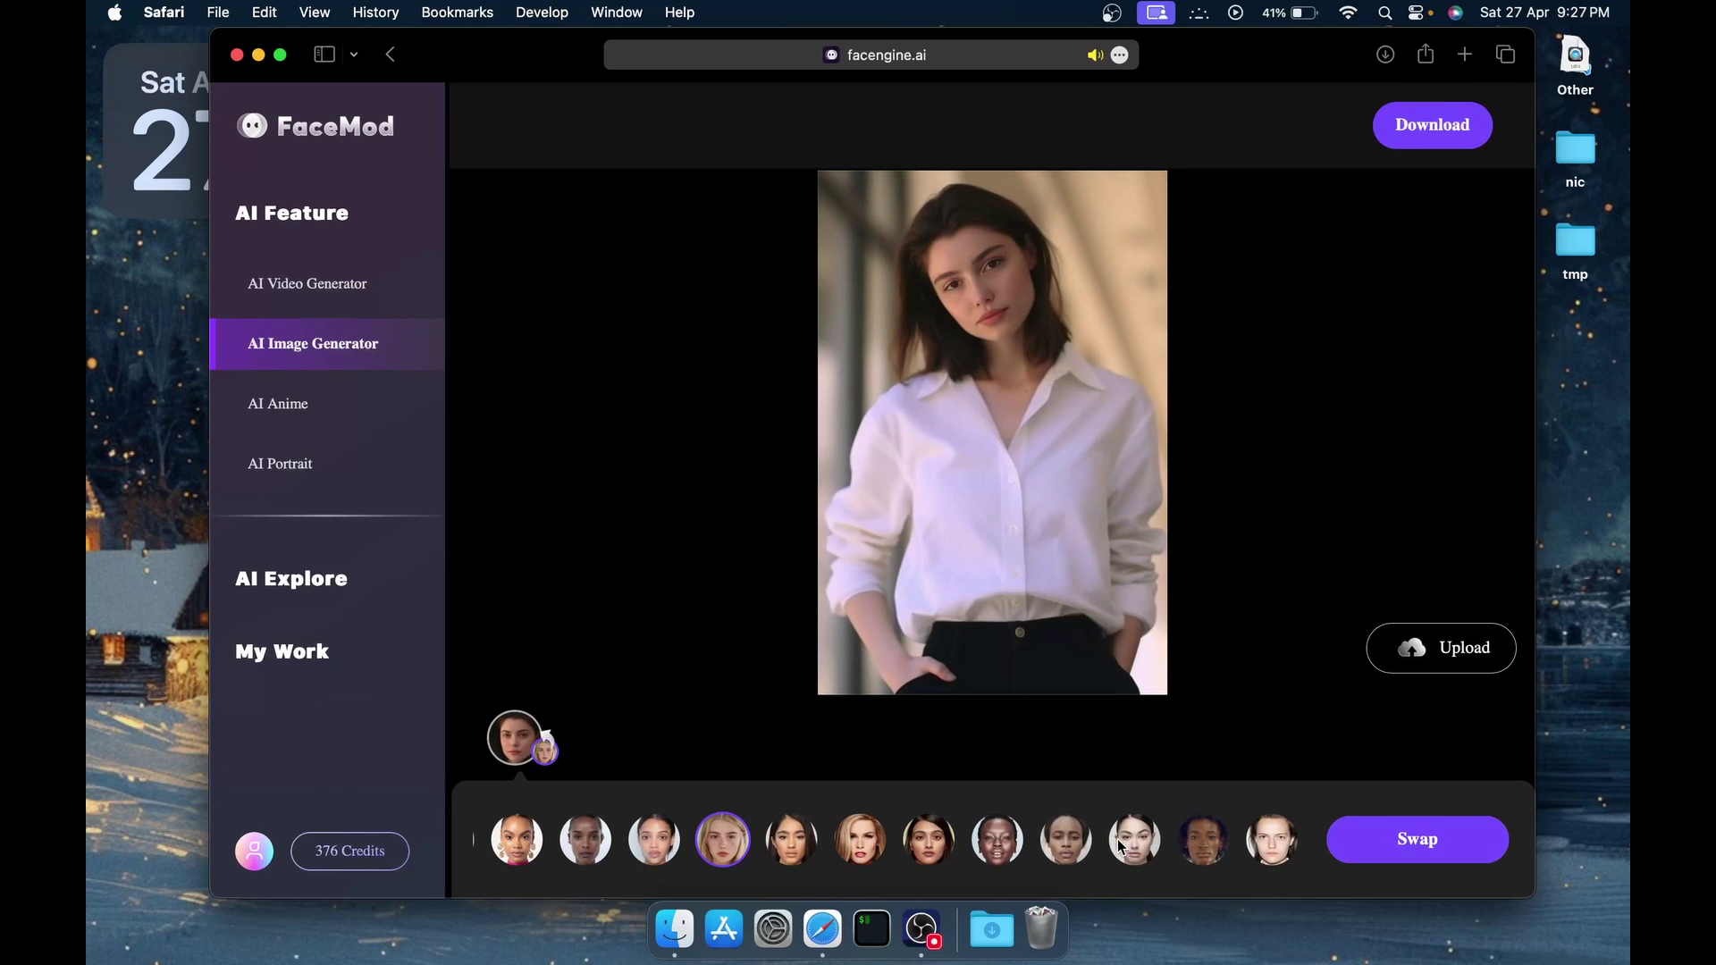
scroll(1120, 844, "left", 5)
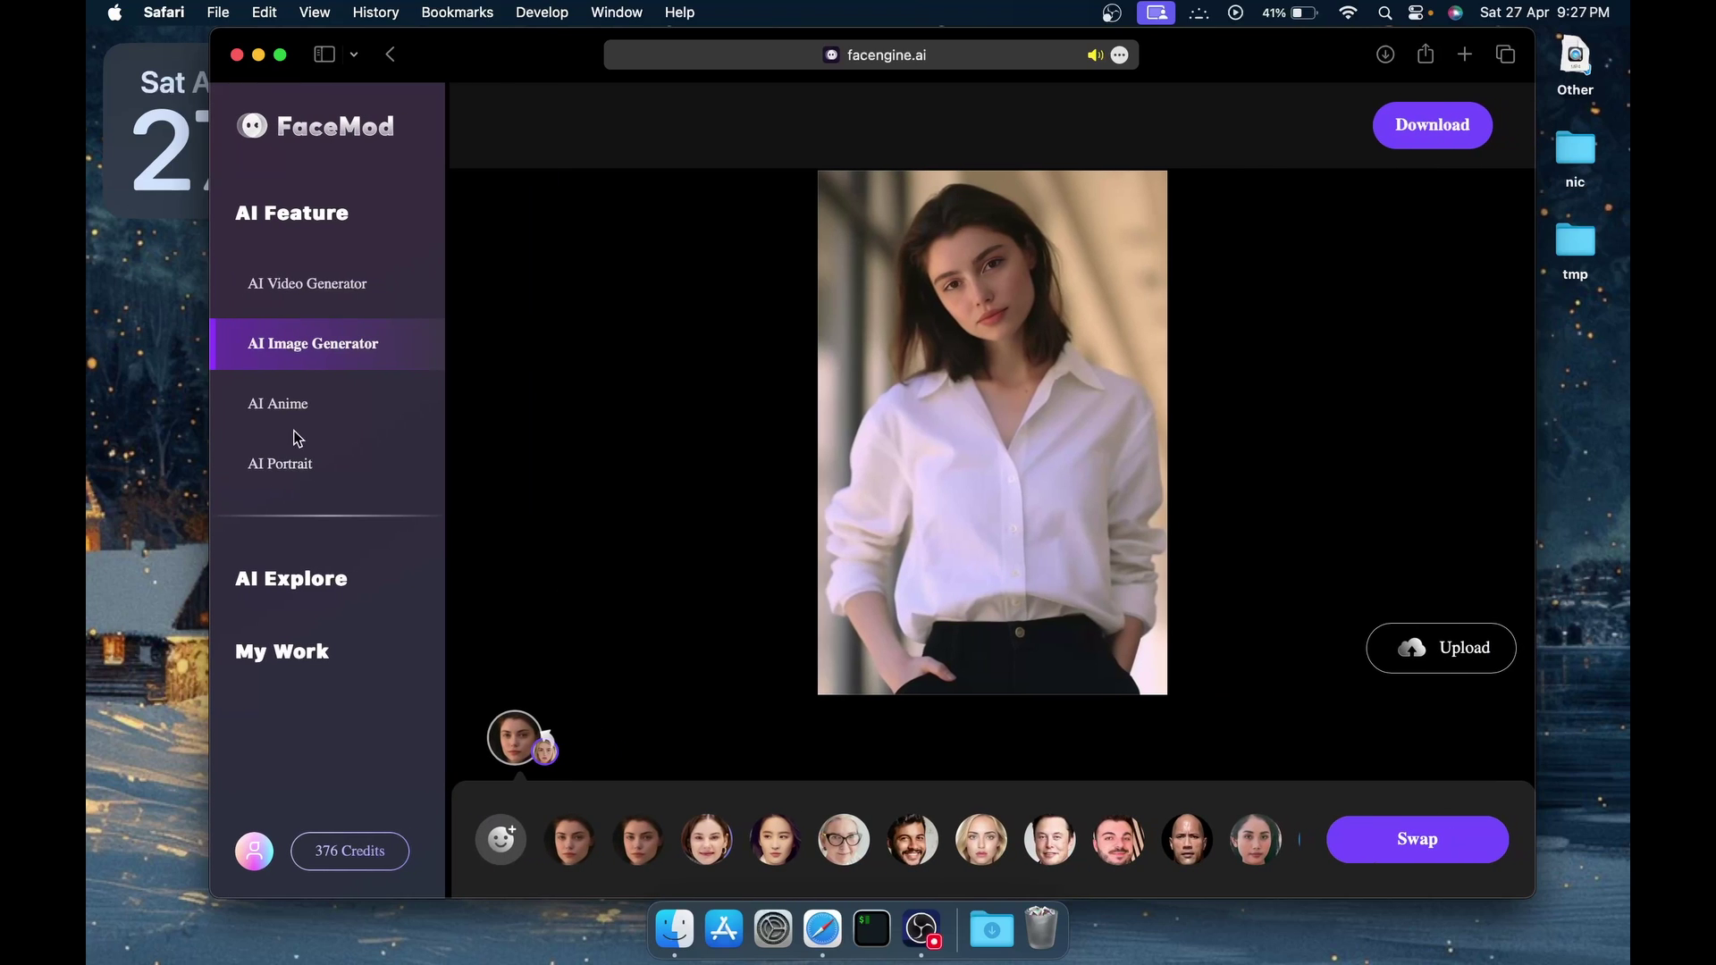
left_click(290, 409)
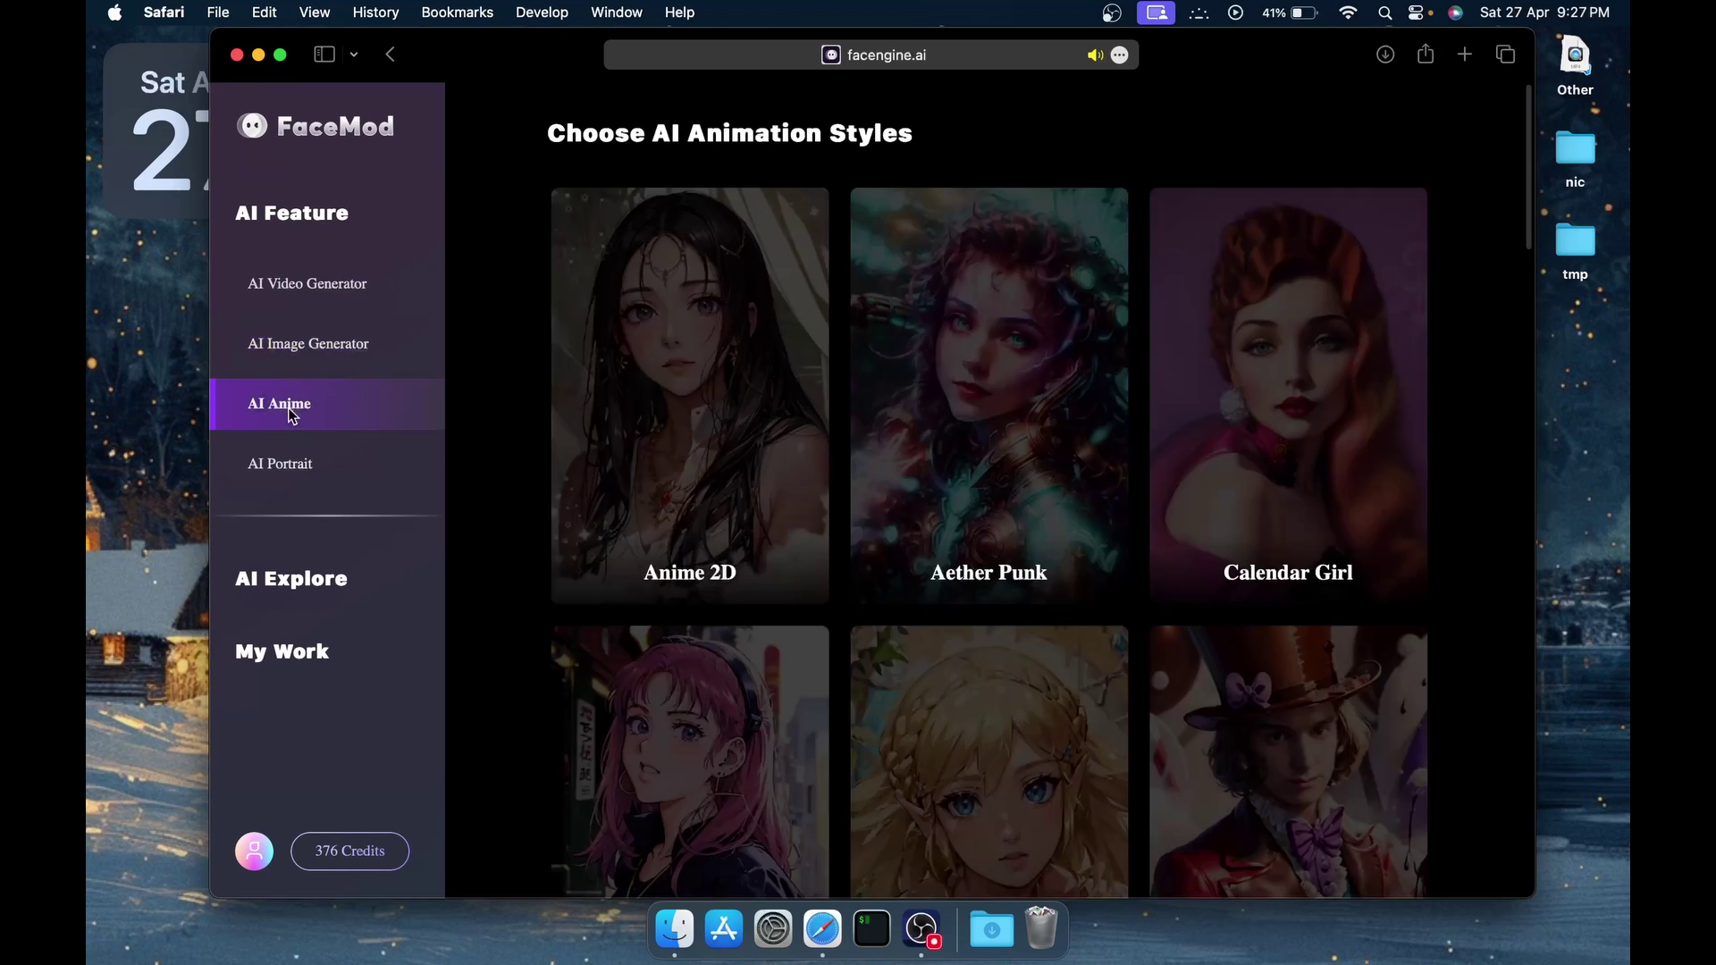
scroll(634, 503, "down", 5)
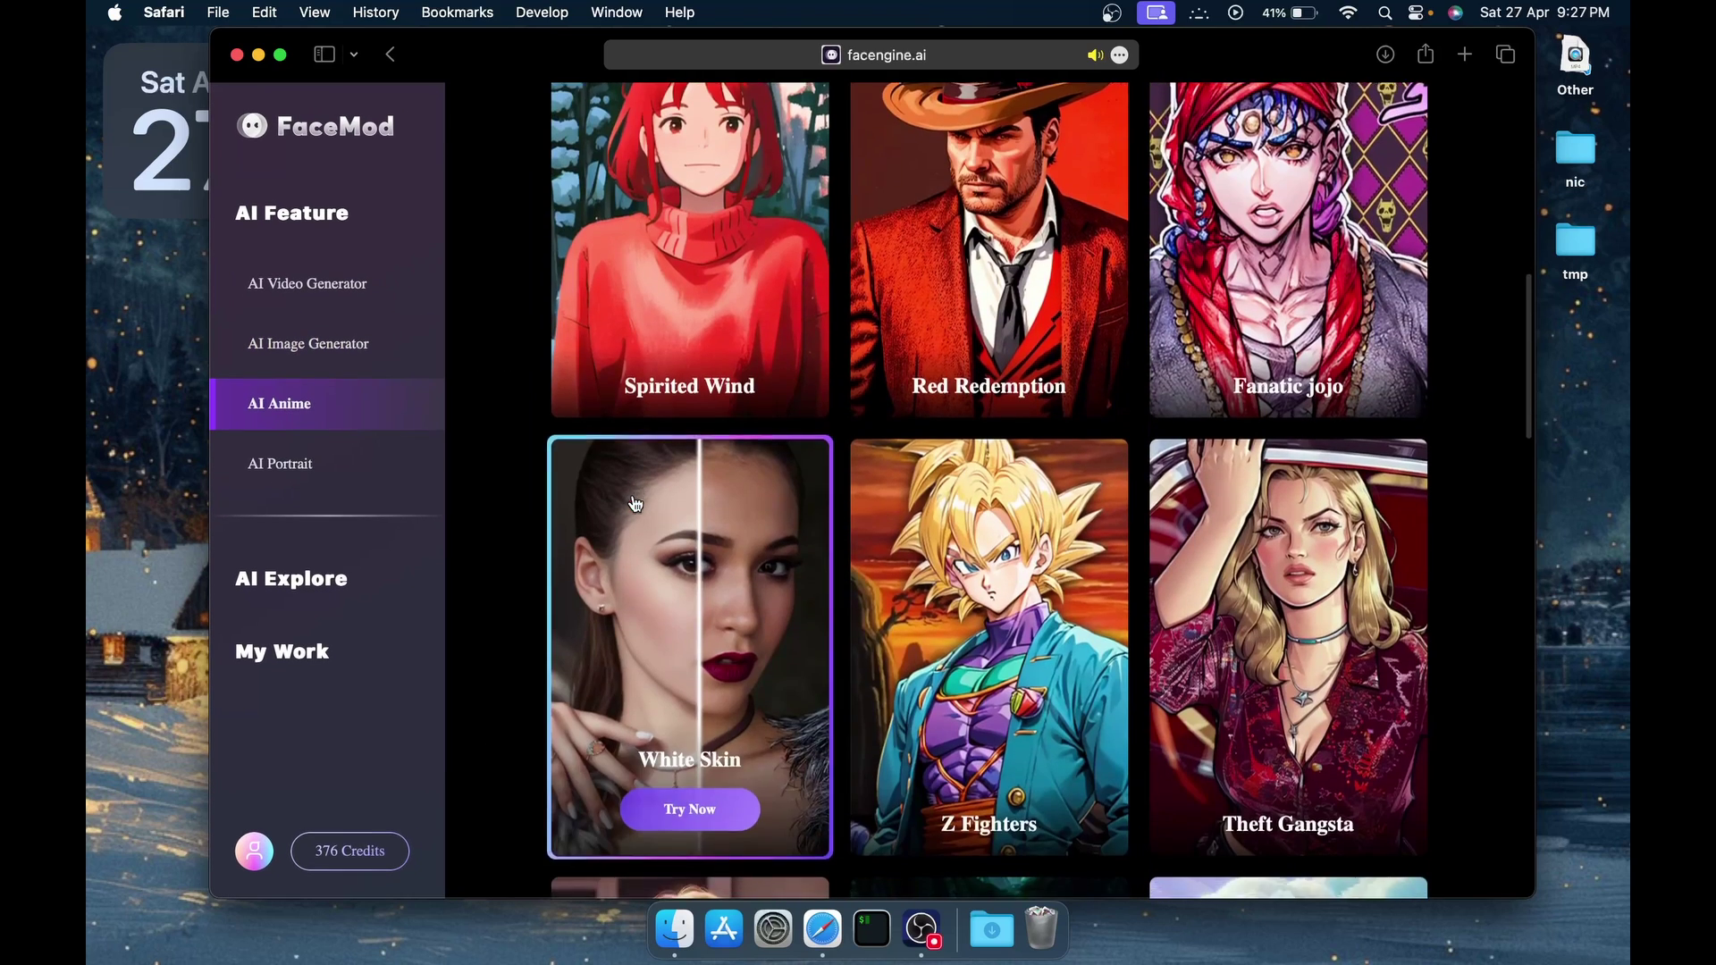
scroll(634, 503, "up", 2)
scroll(635, 503, "up", 2)
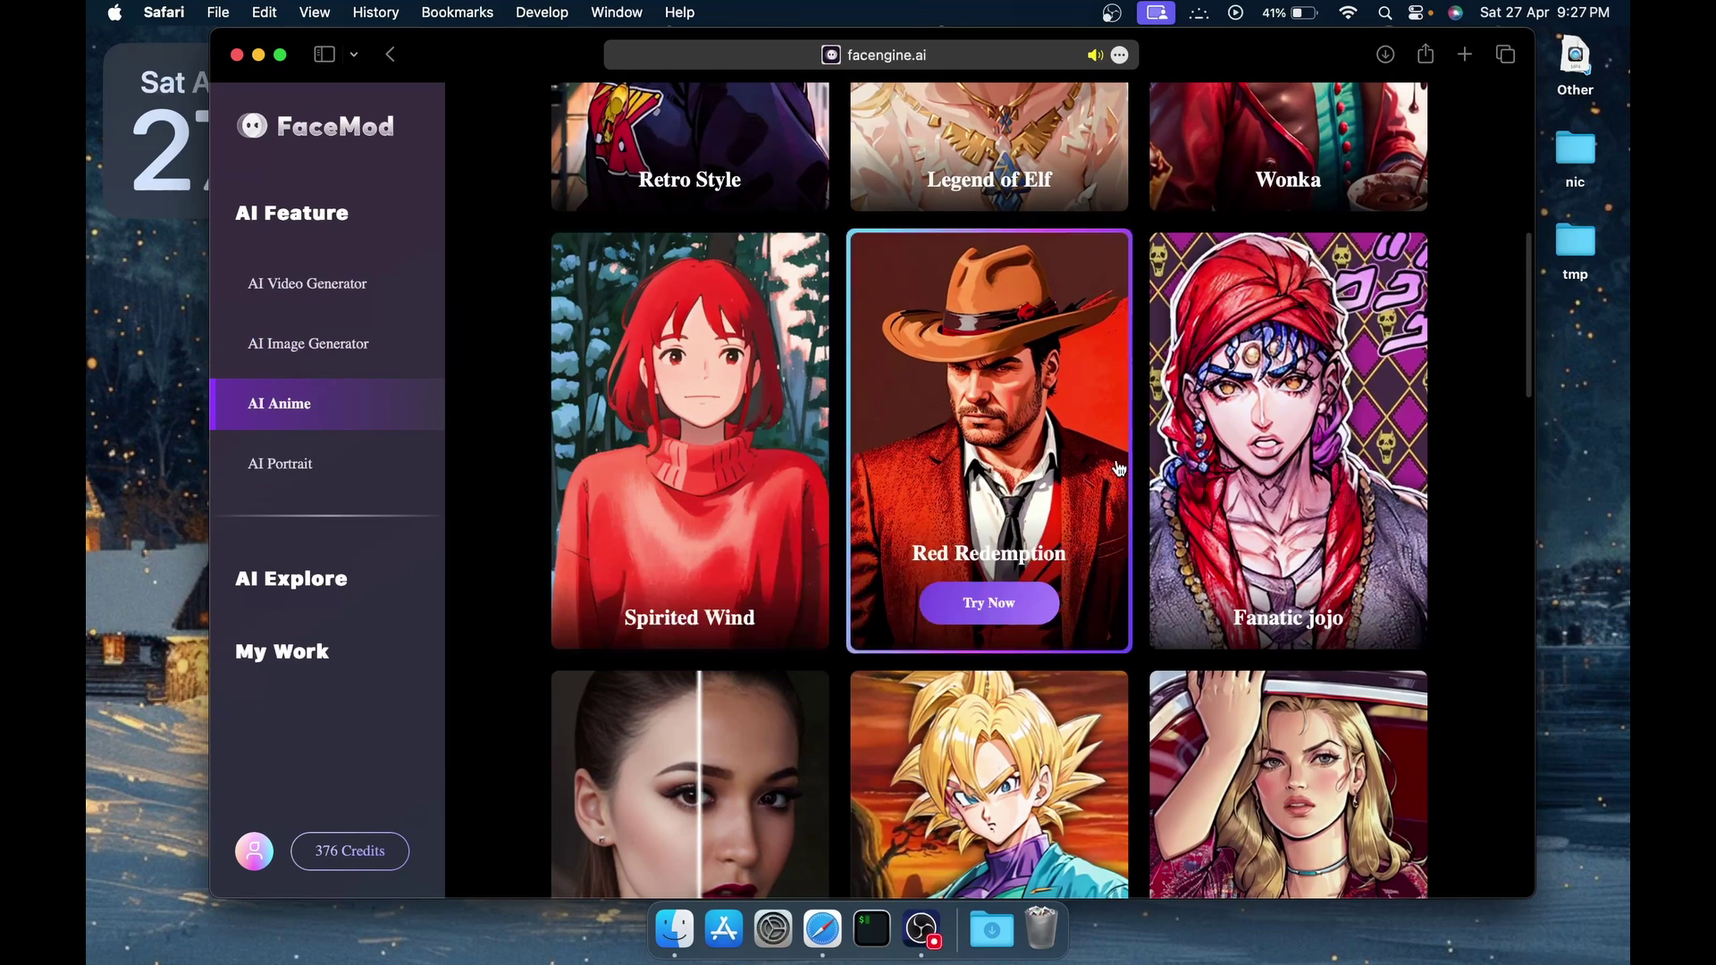
scroll(1072, 427, "up", 15)
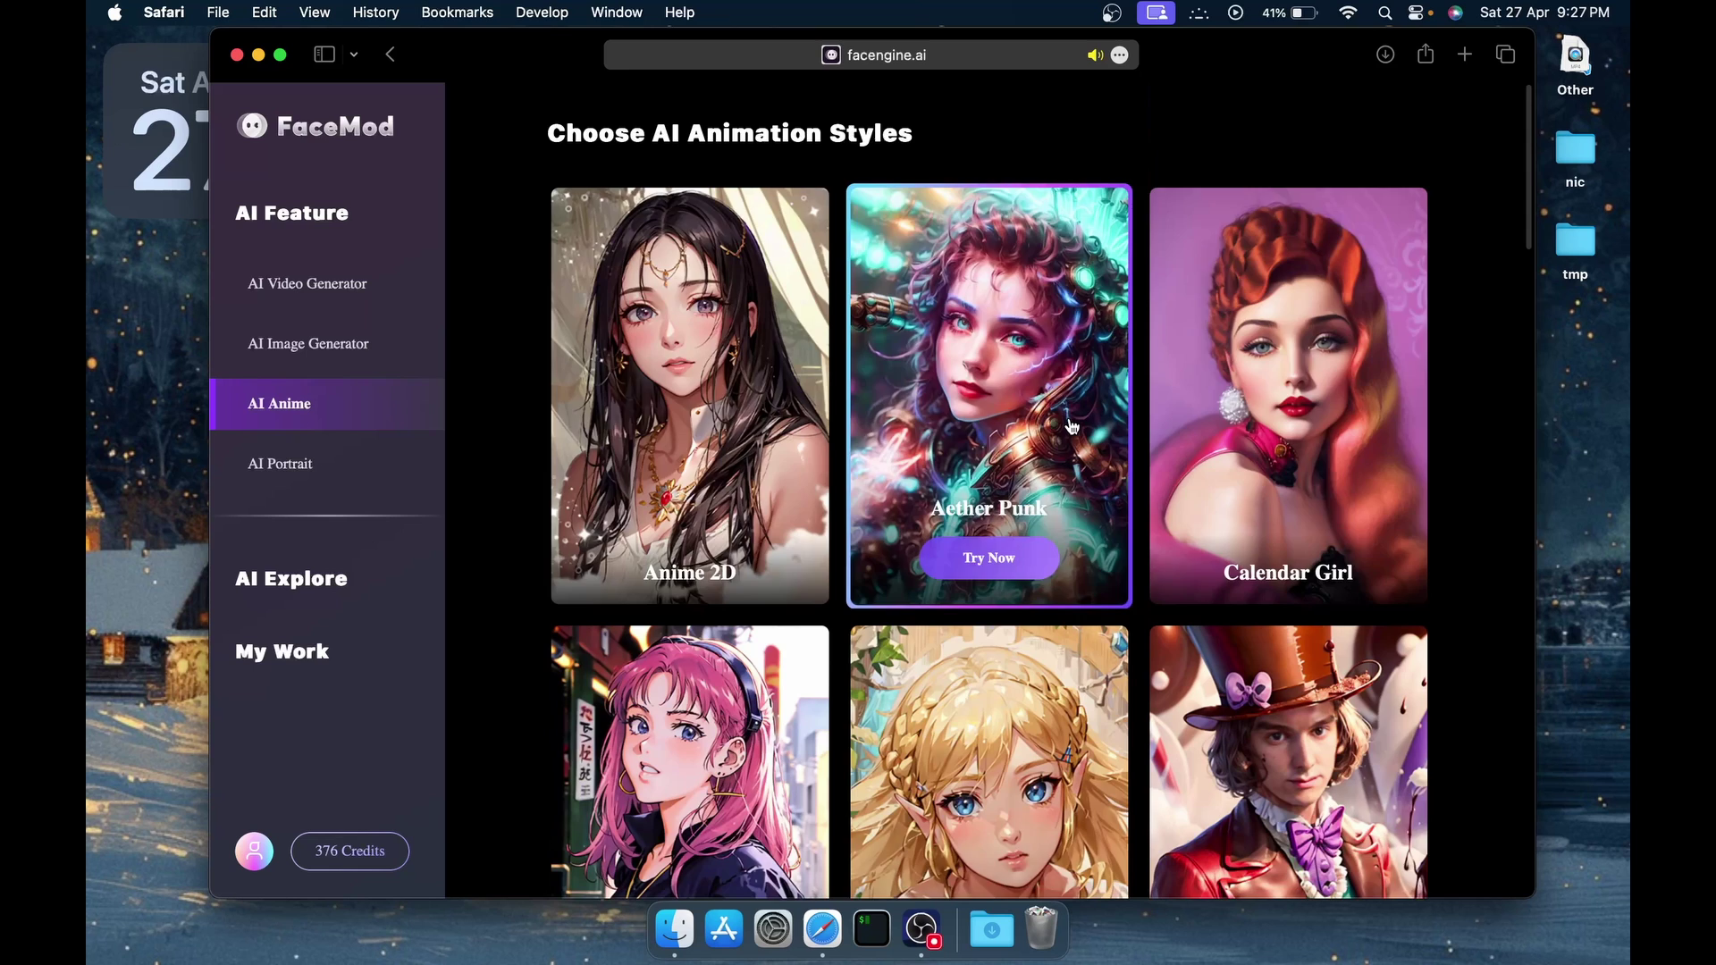
scroll(1011, 592, "down", 10)
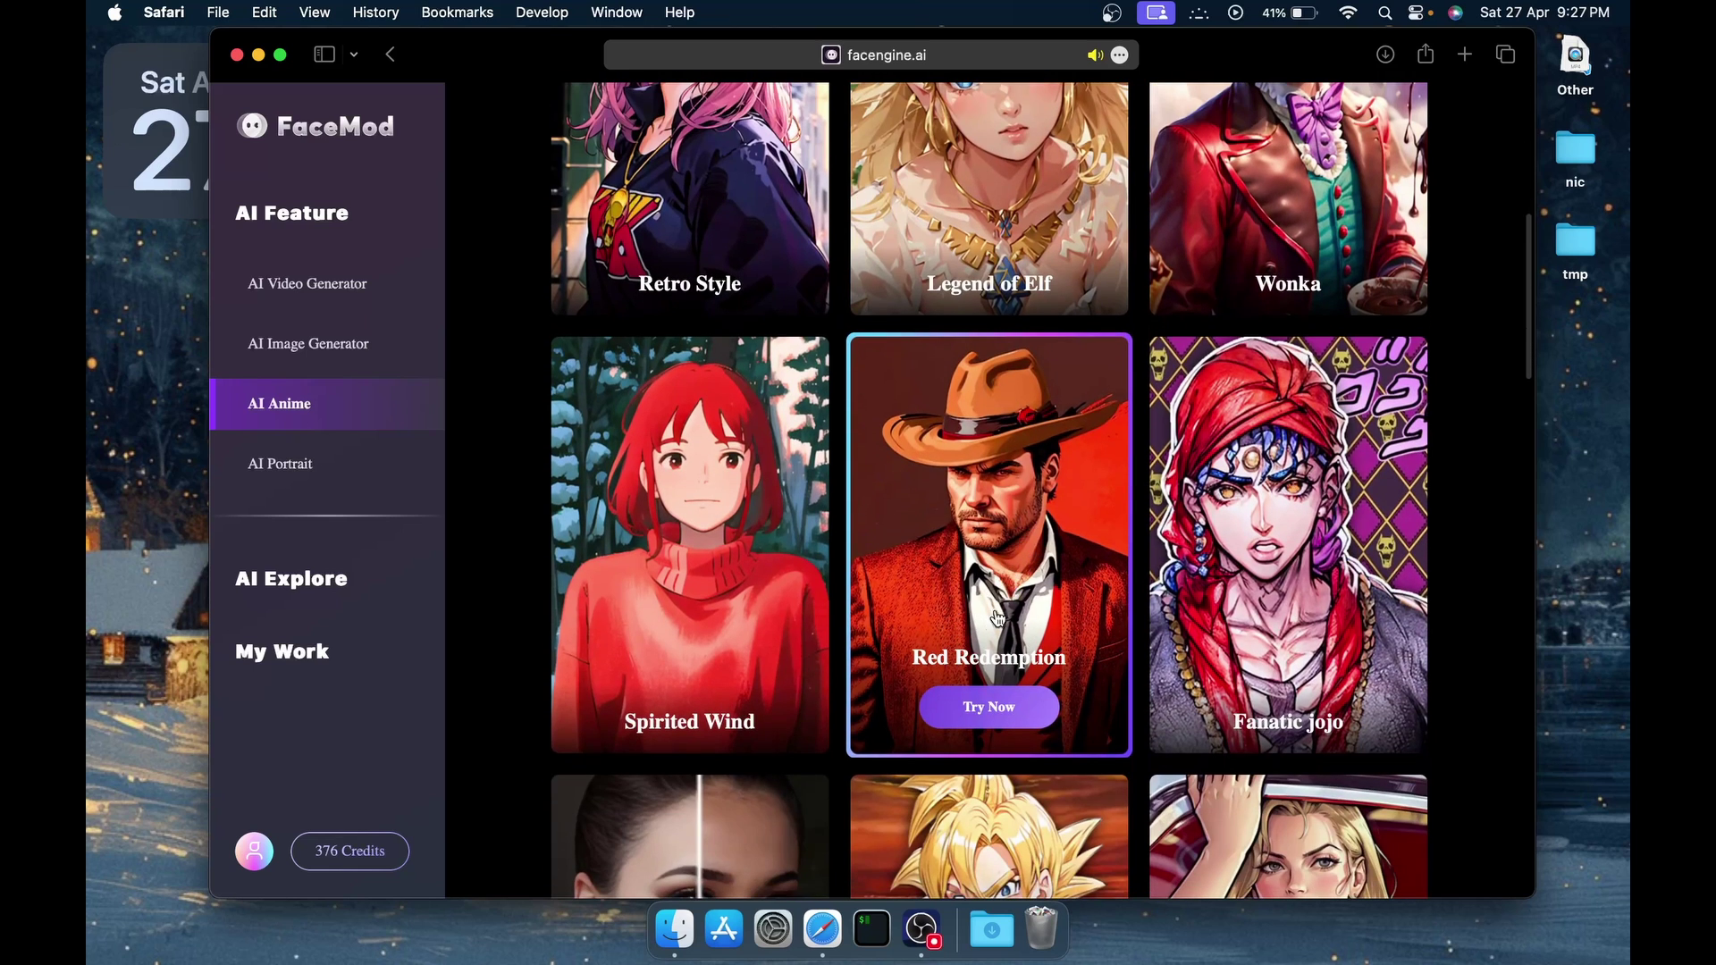
Choose Red Redemption, upload the white-shirt photo, and generate the anime image
left_click(955, 642)
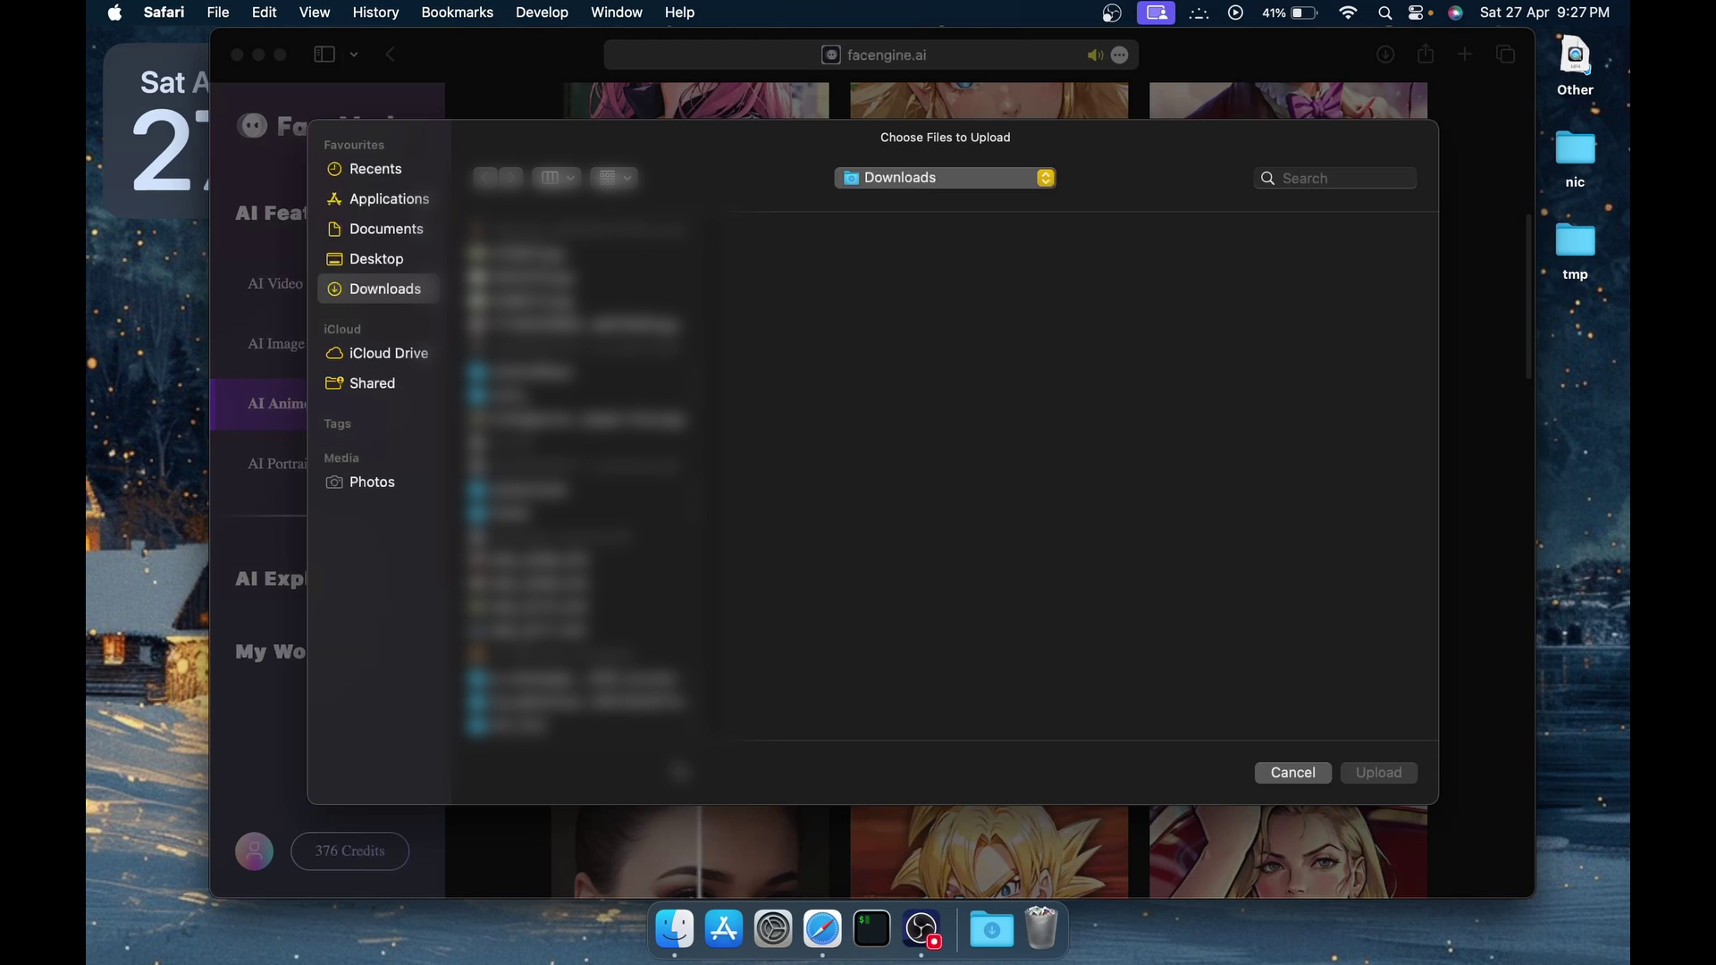
double_click(509, 727)
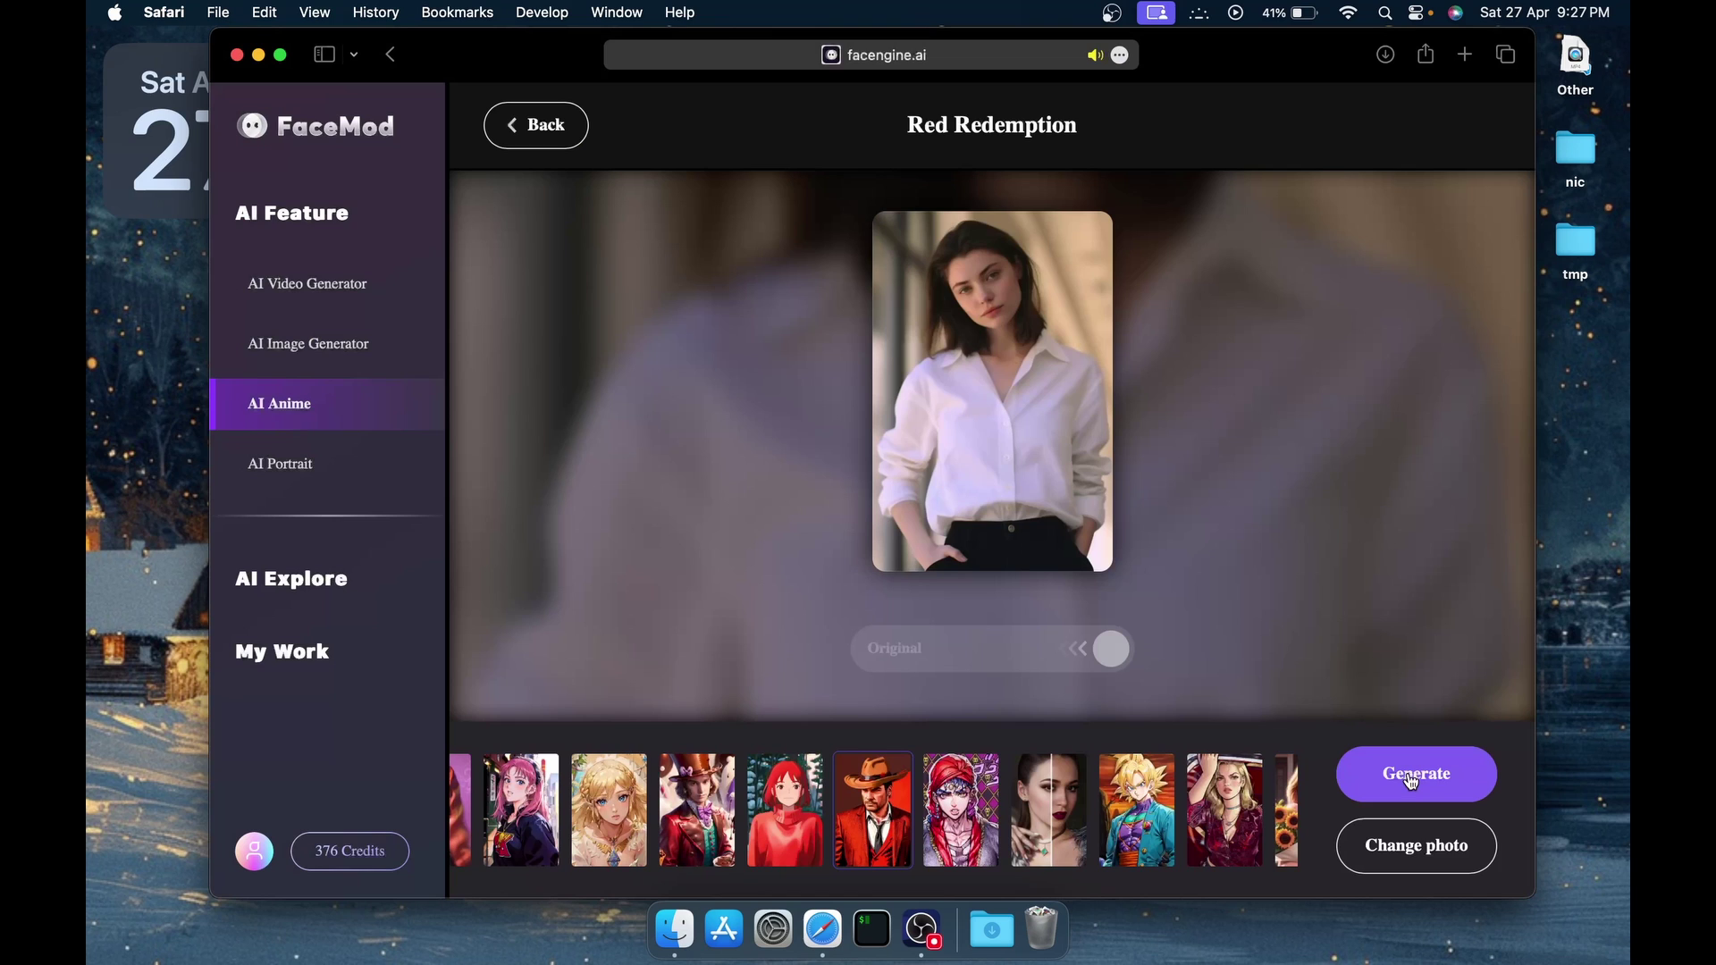
left_click(1409, 781)
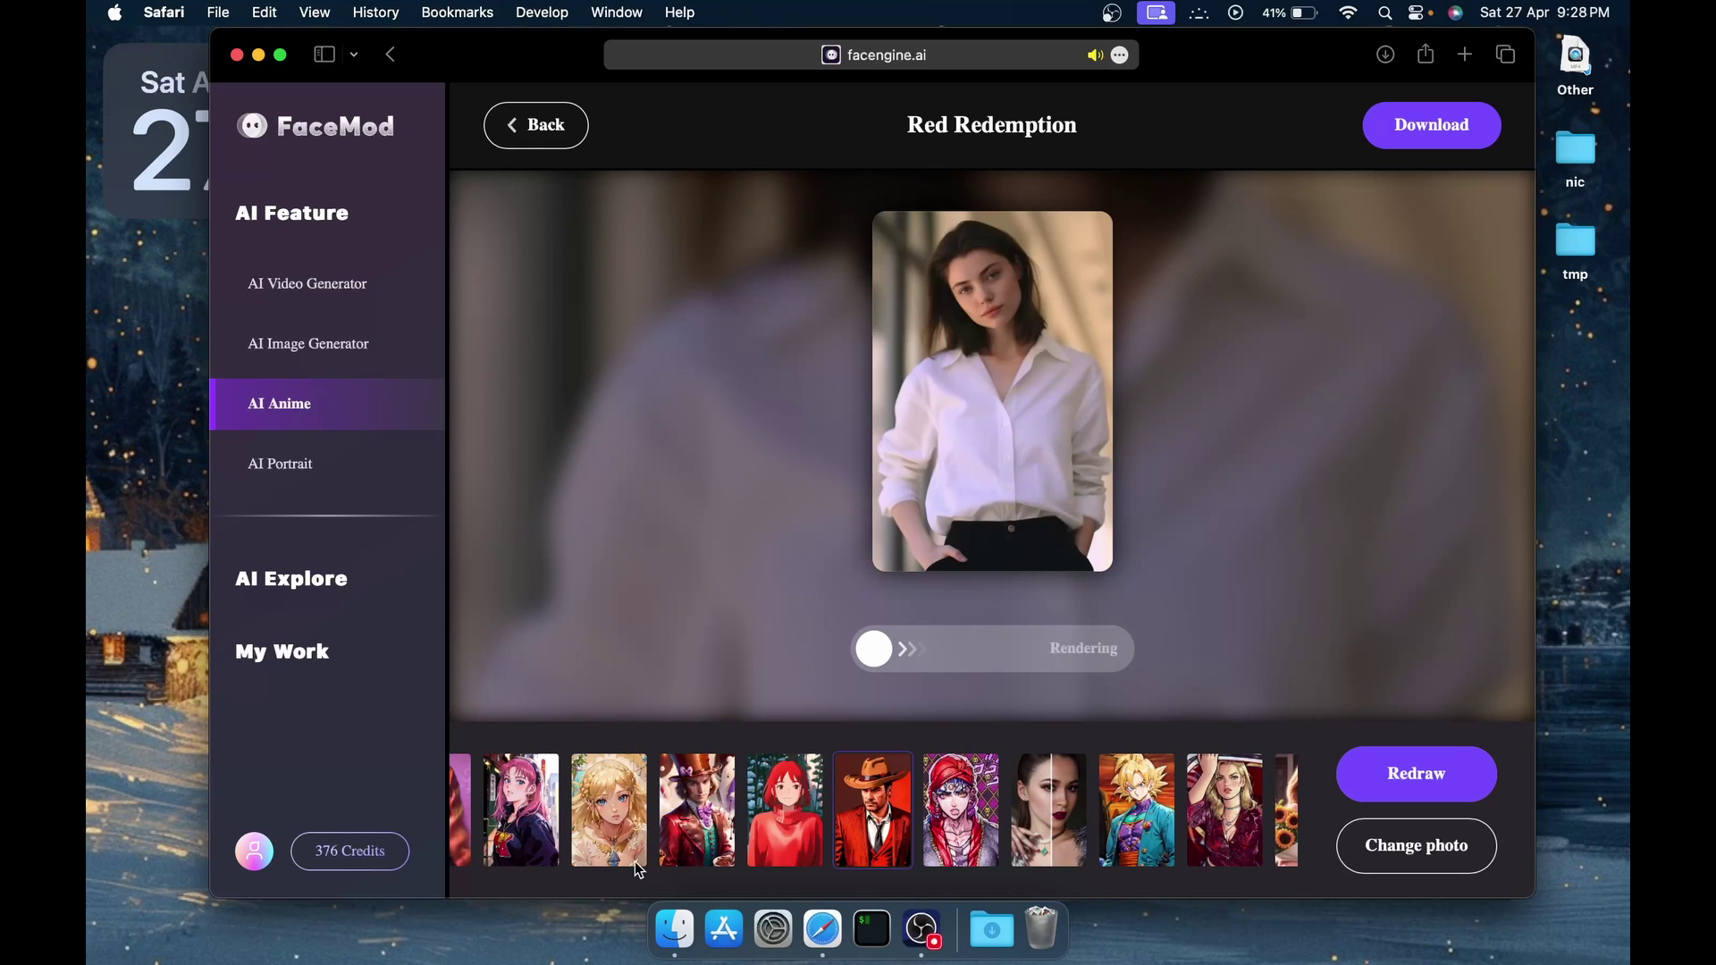
Generate a Retro Style anime version of the white-shirt photo and compare it with the original
left_click(522, 813)
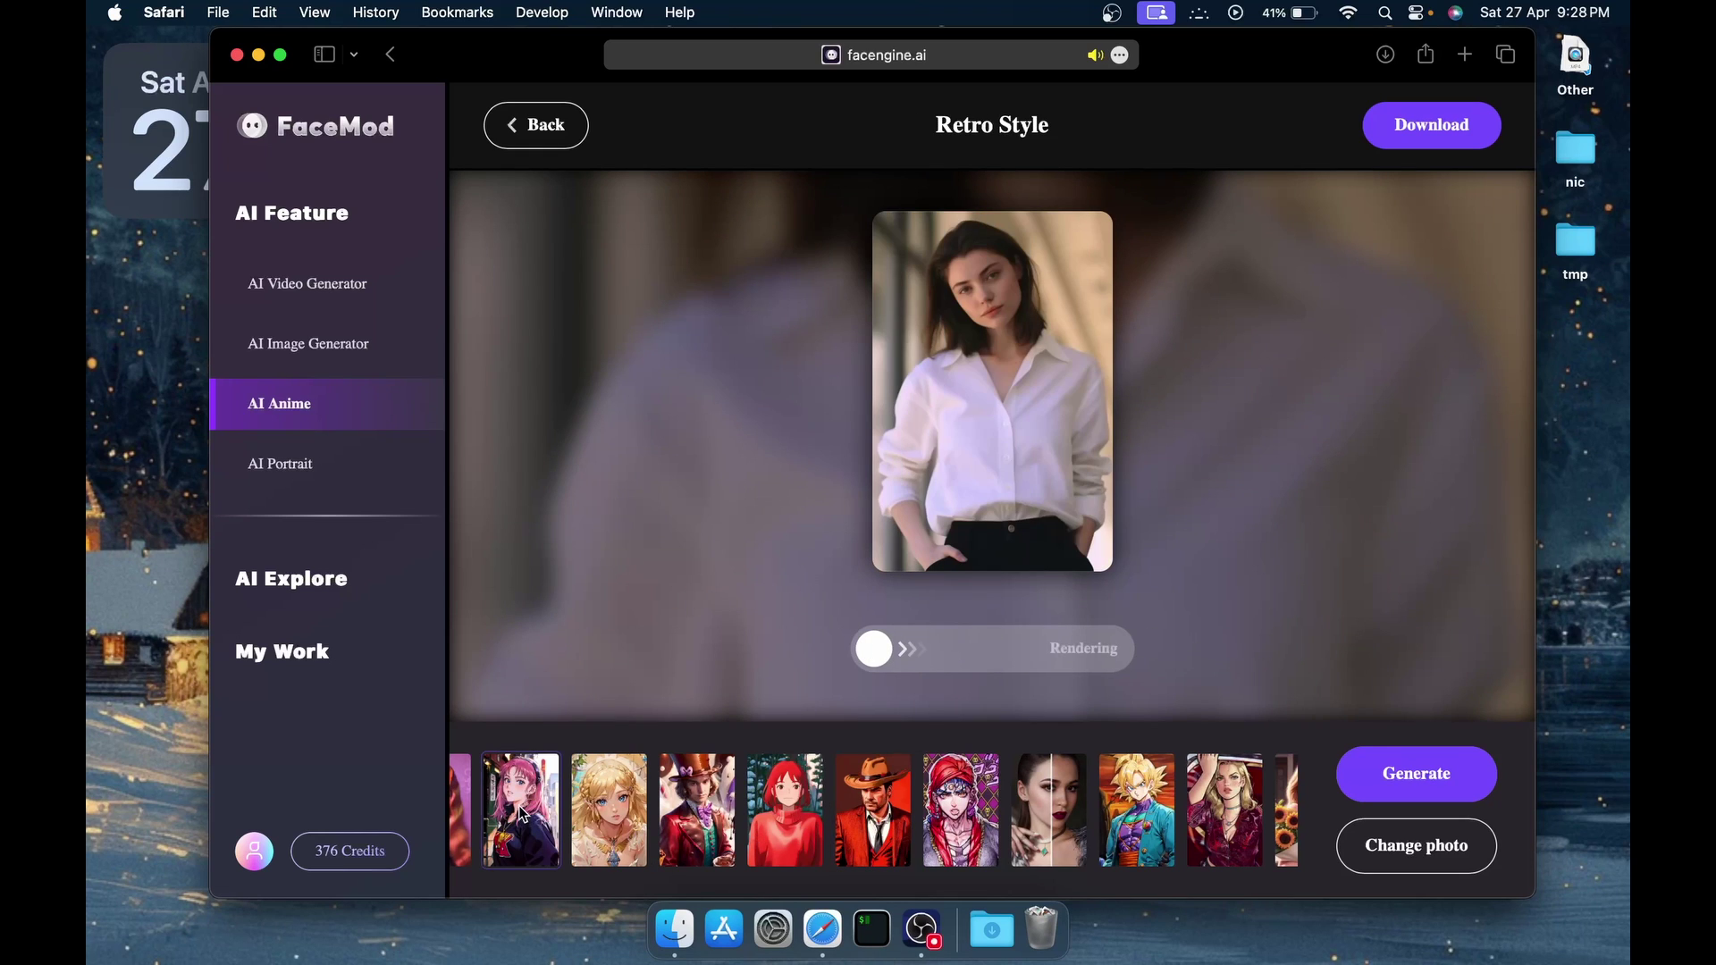
left_click(1401, 769)
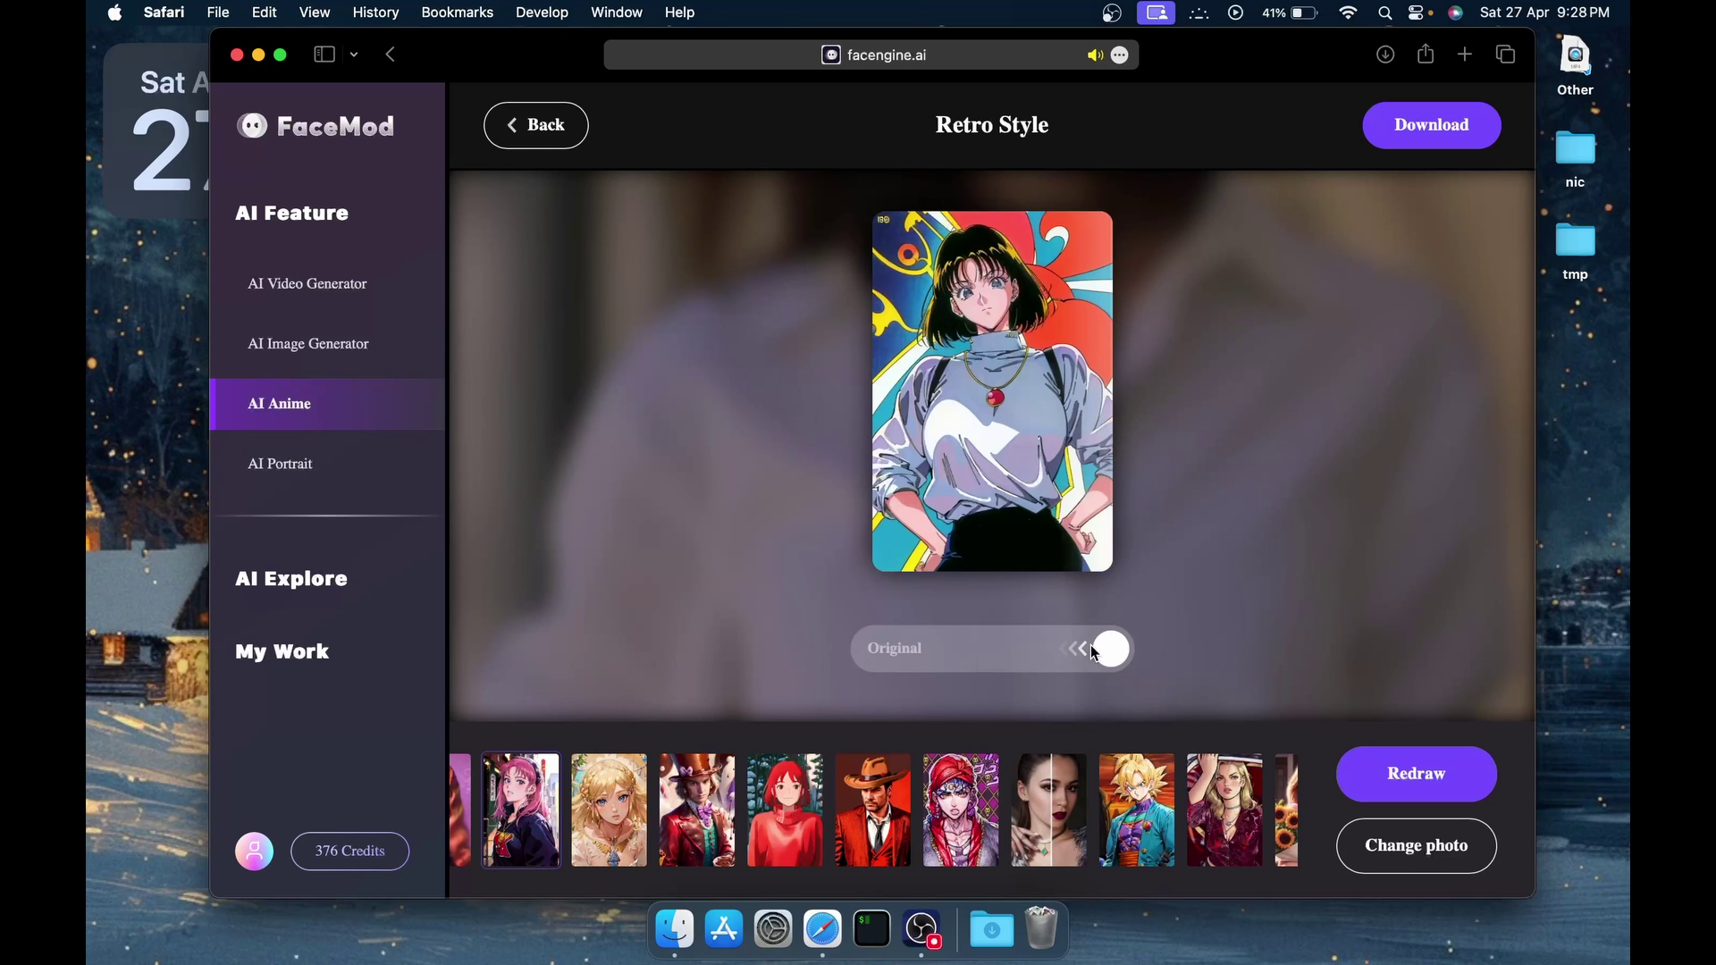
mouse_move(1092, 649)
left_mouse_down()
mouse_move(915, 646)
mouse_move(1105, 663)
left_mouse_up()
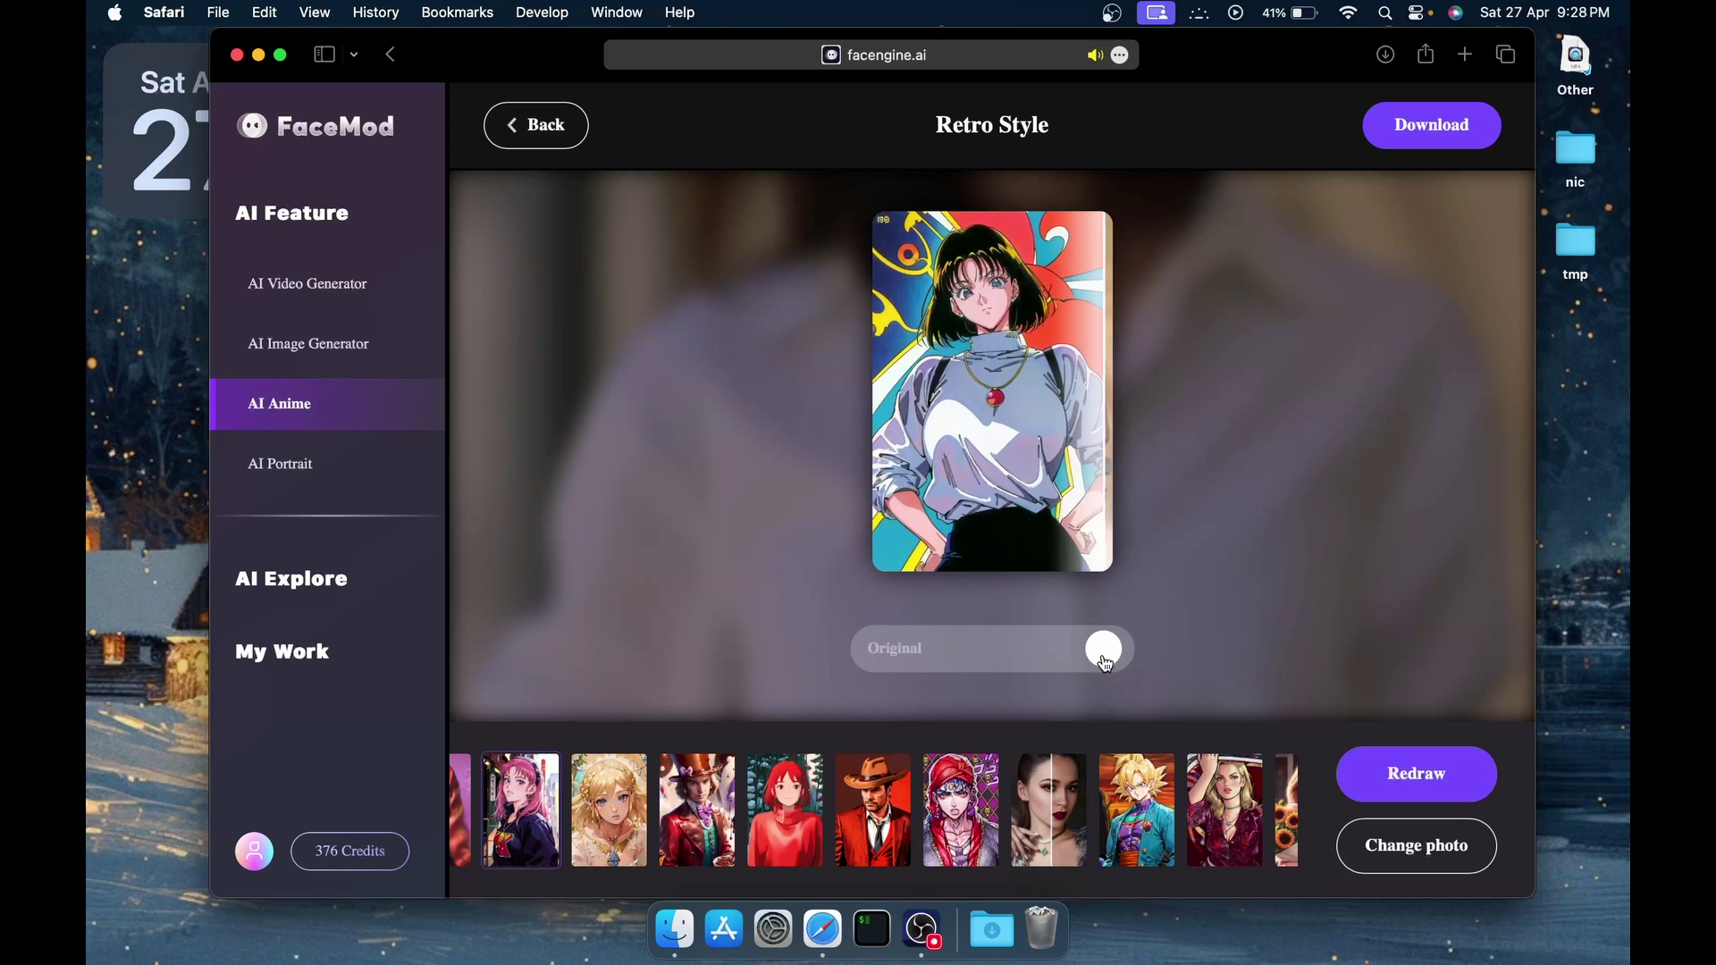
scroll(936, 804, "right", 15)
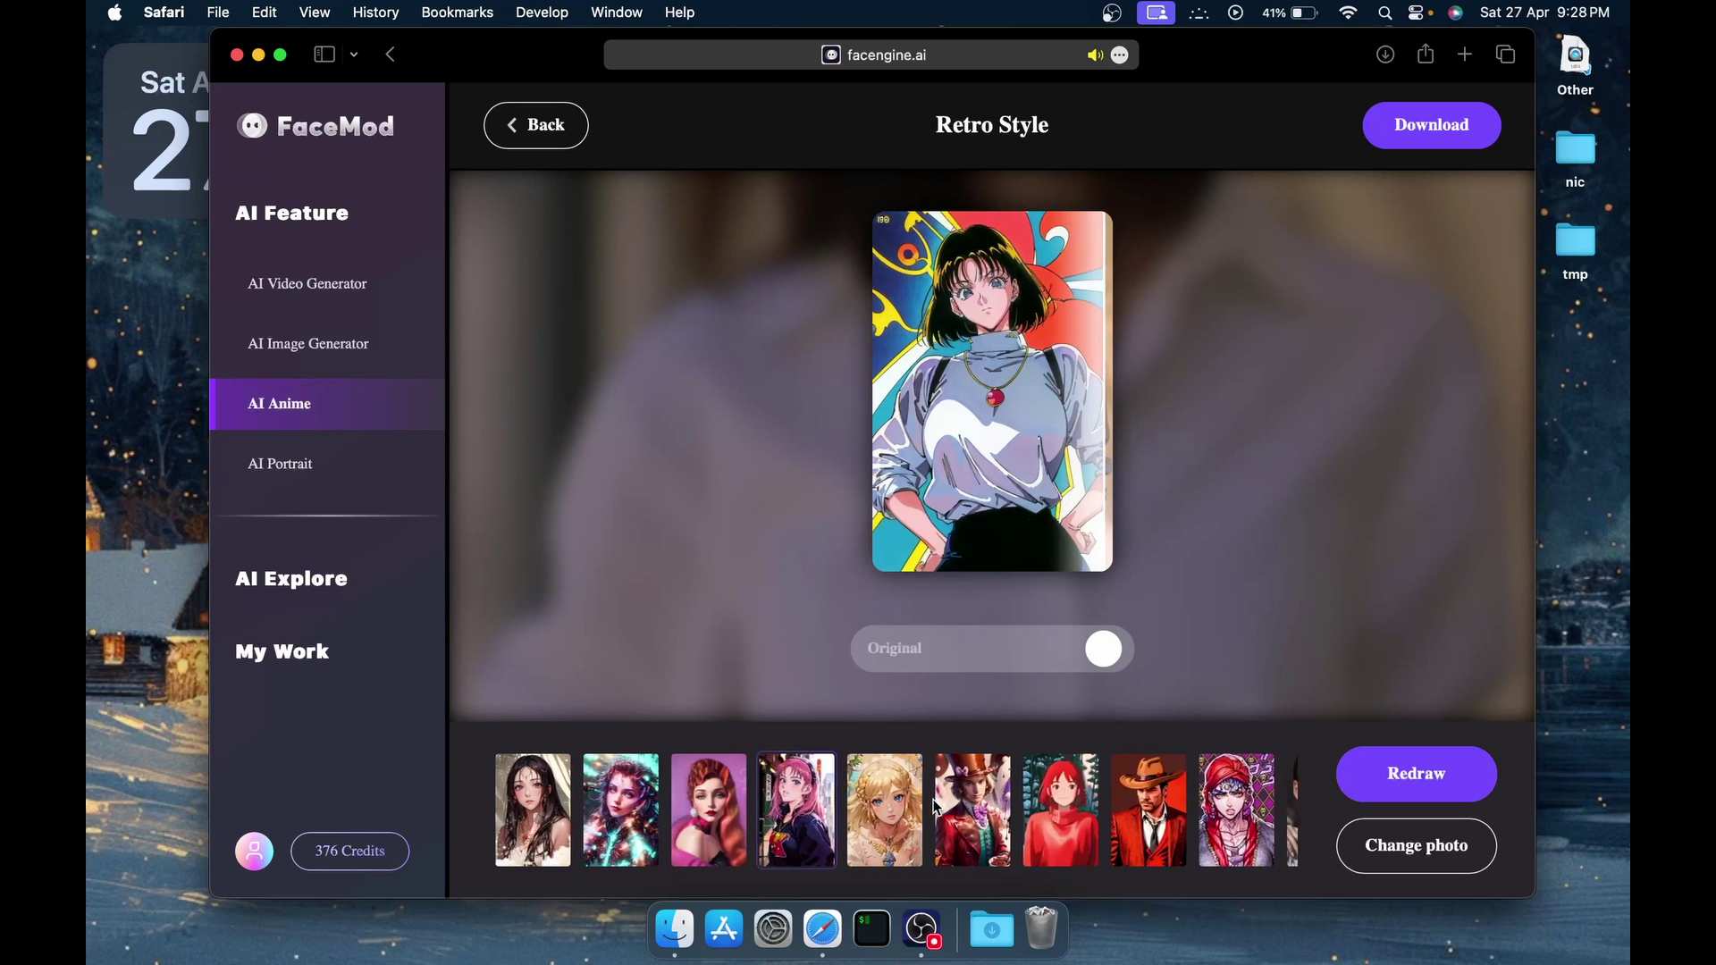
scroll(935, 804, "right", 15)
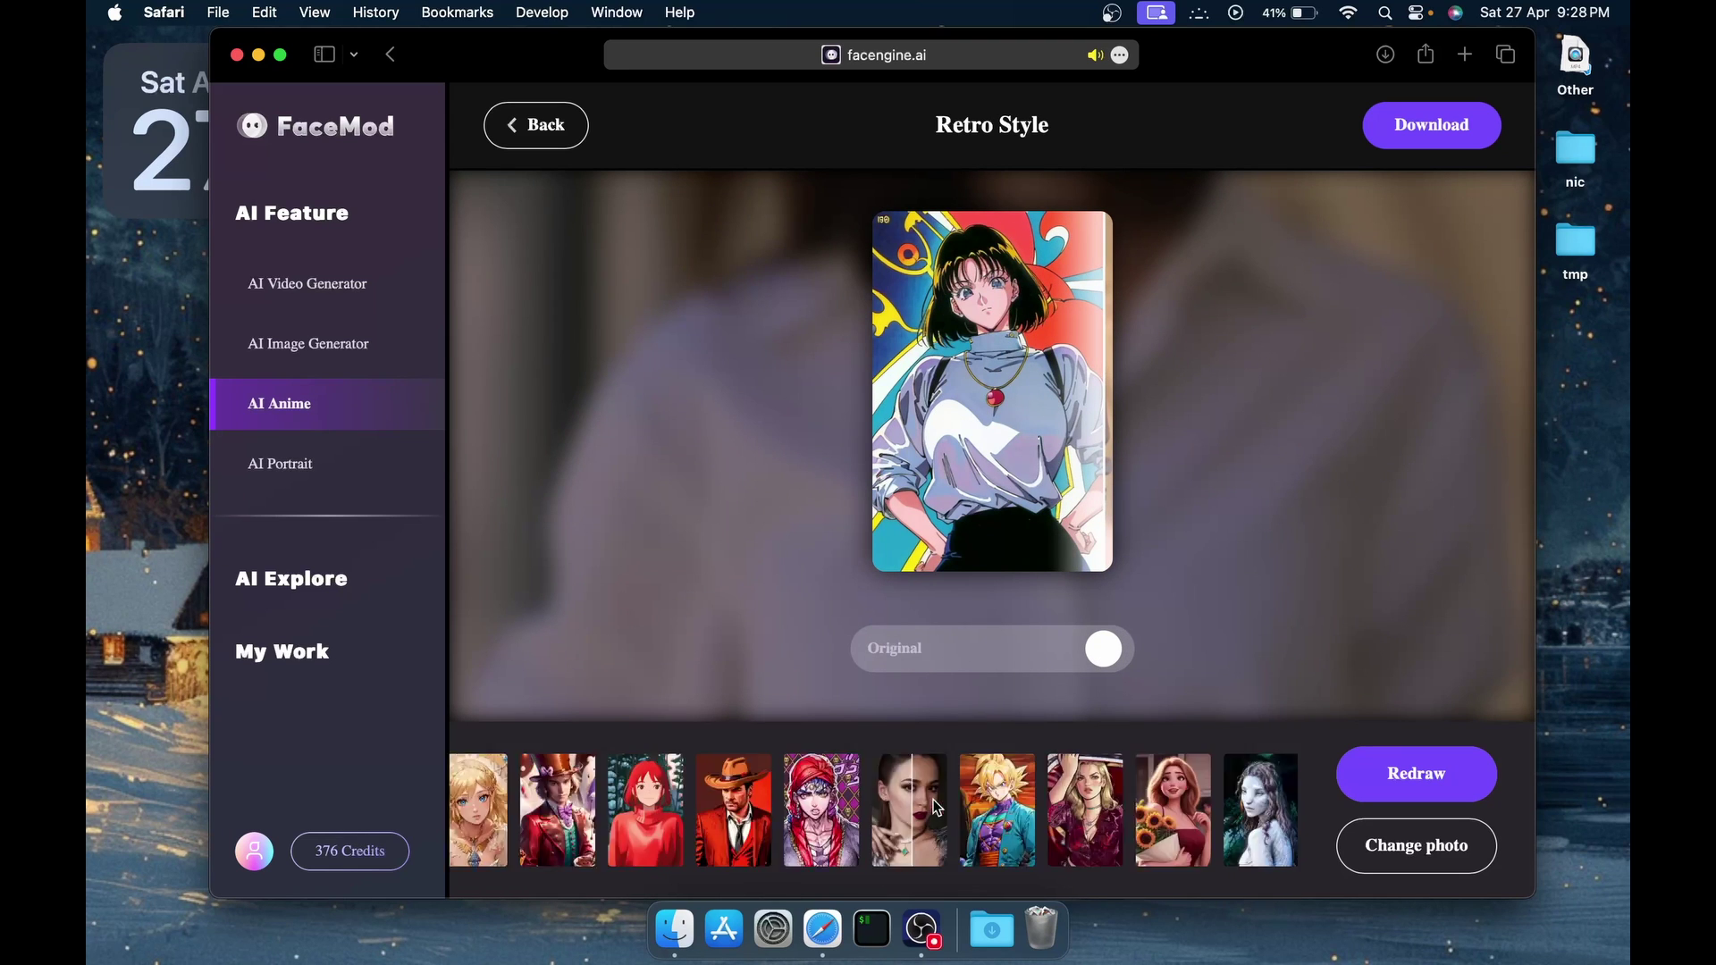
Browse the AI Portrait style gallery and open the Magazine portrait style page
left_click(294, 464)
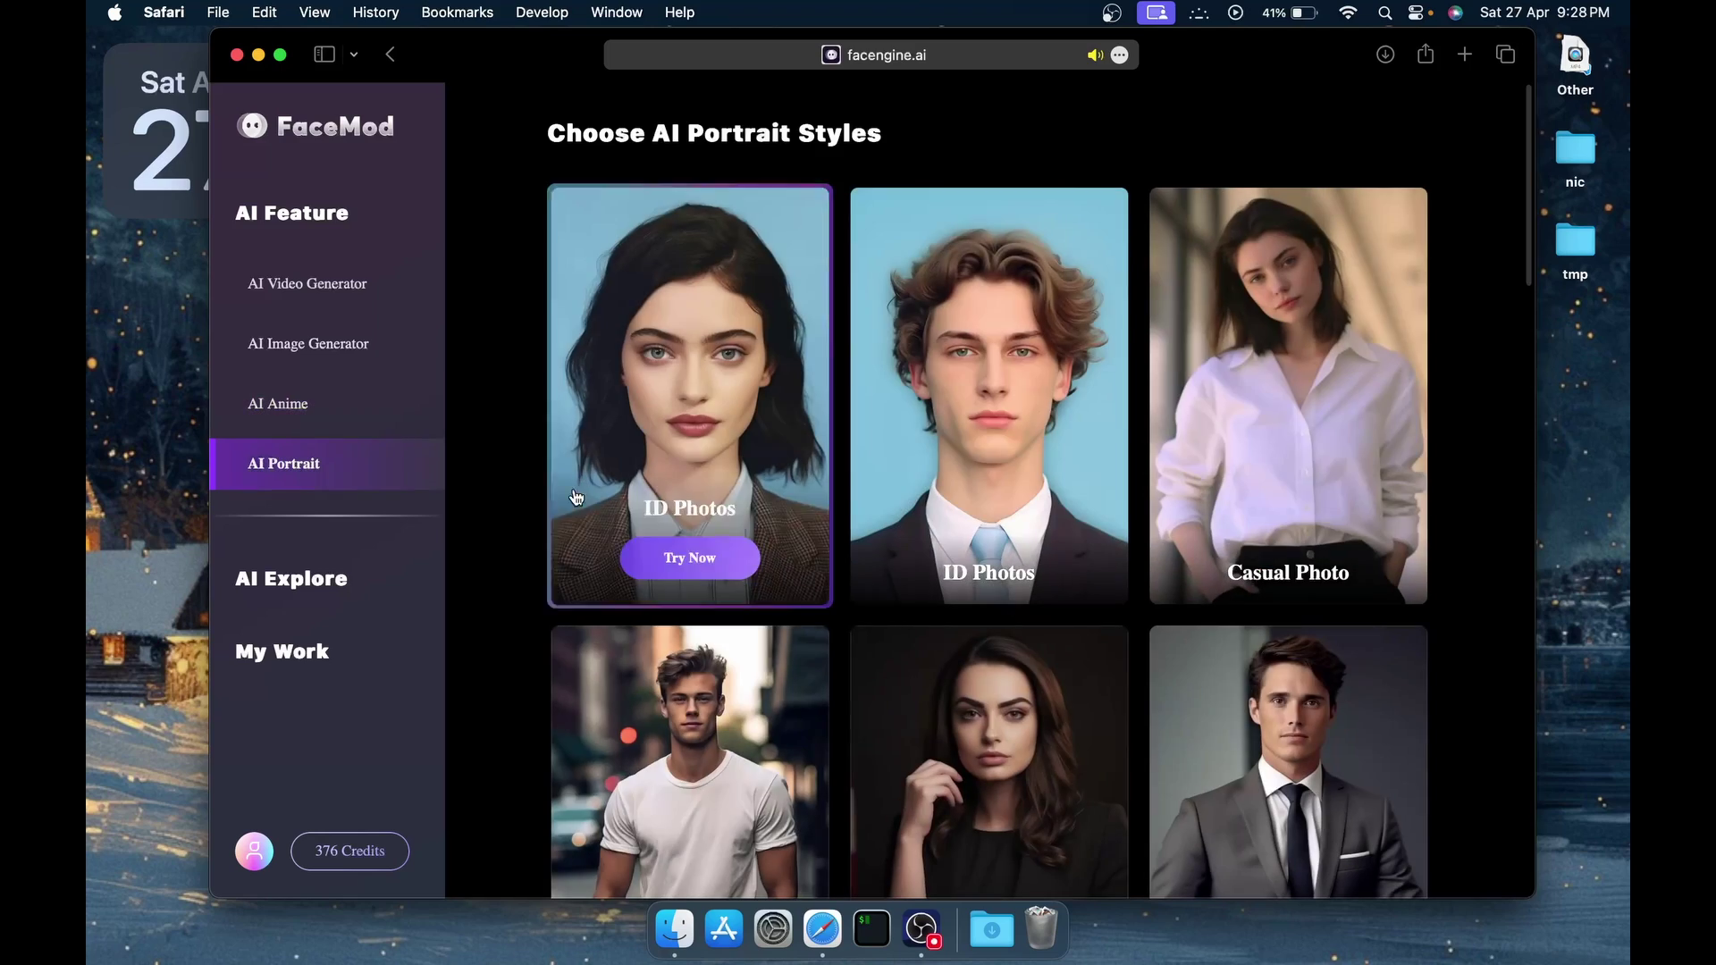
scroll(900, 707, "down", 20)
scroll(901, 708, "up", 15)
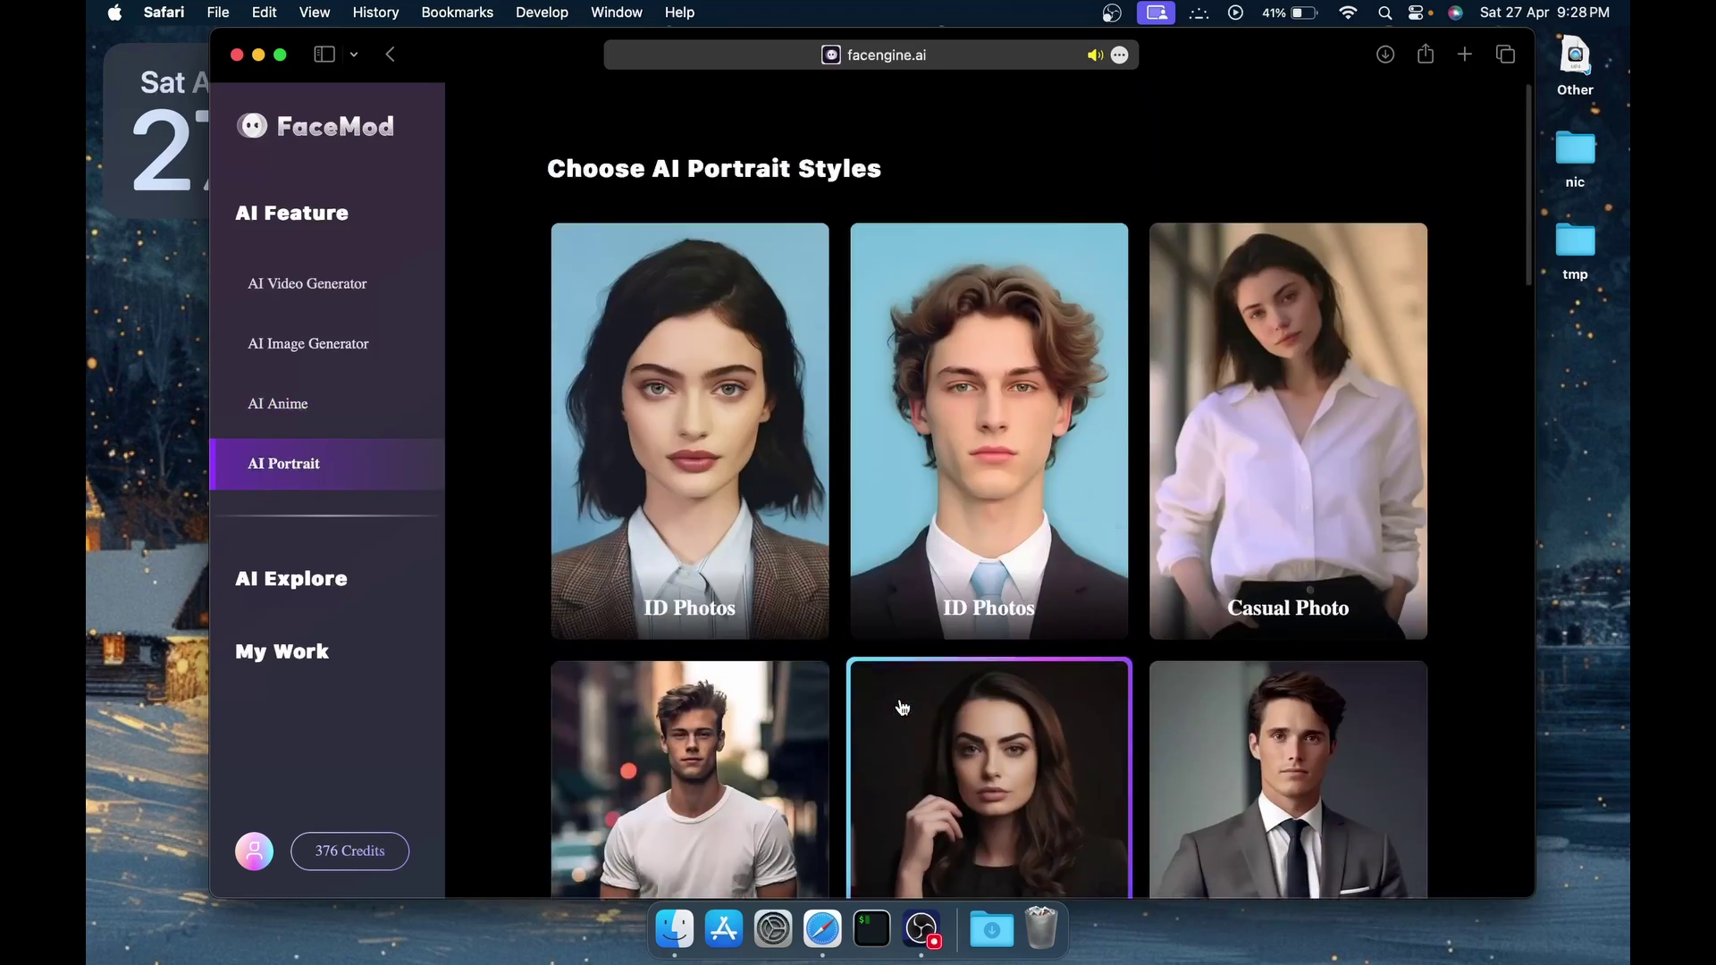
scroll(900, 708, "down", 10)
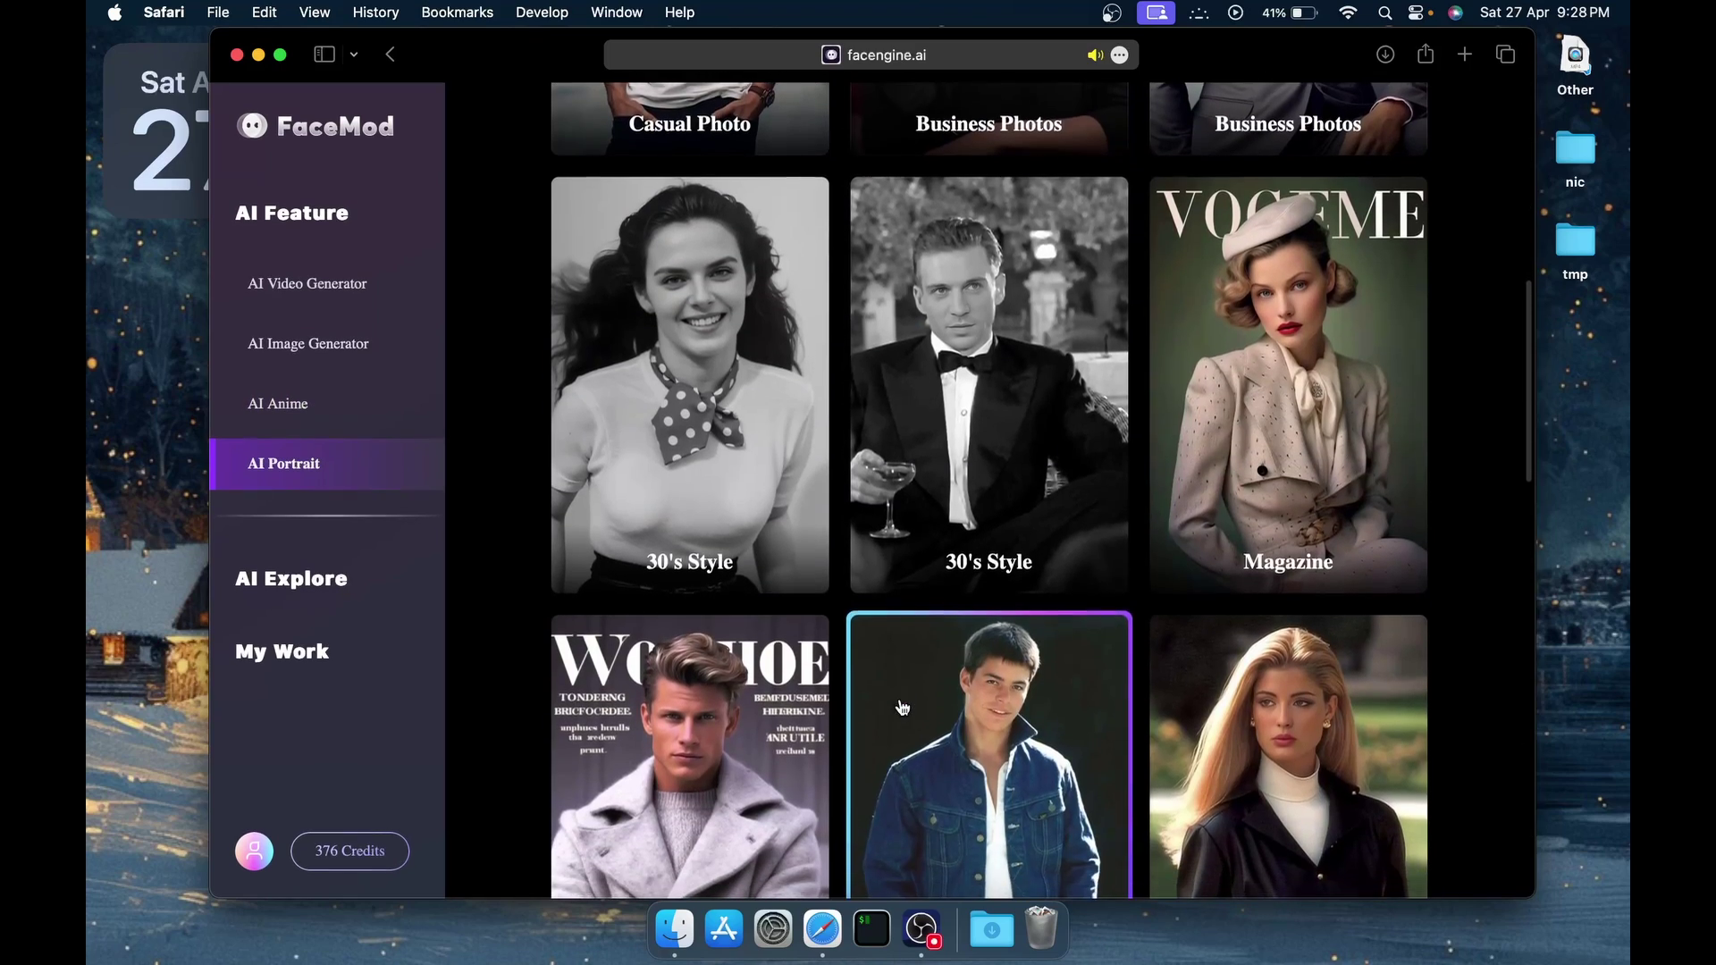
scroll(903, 708, "down", 4)
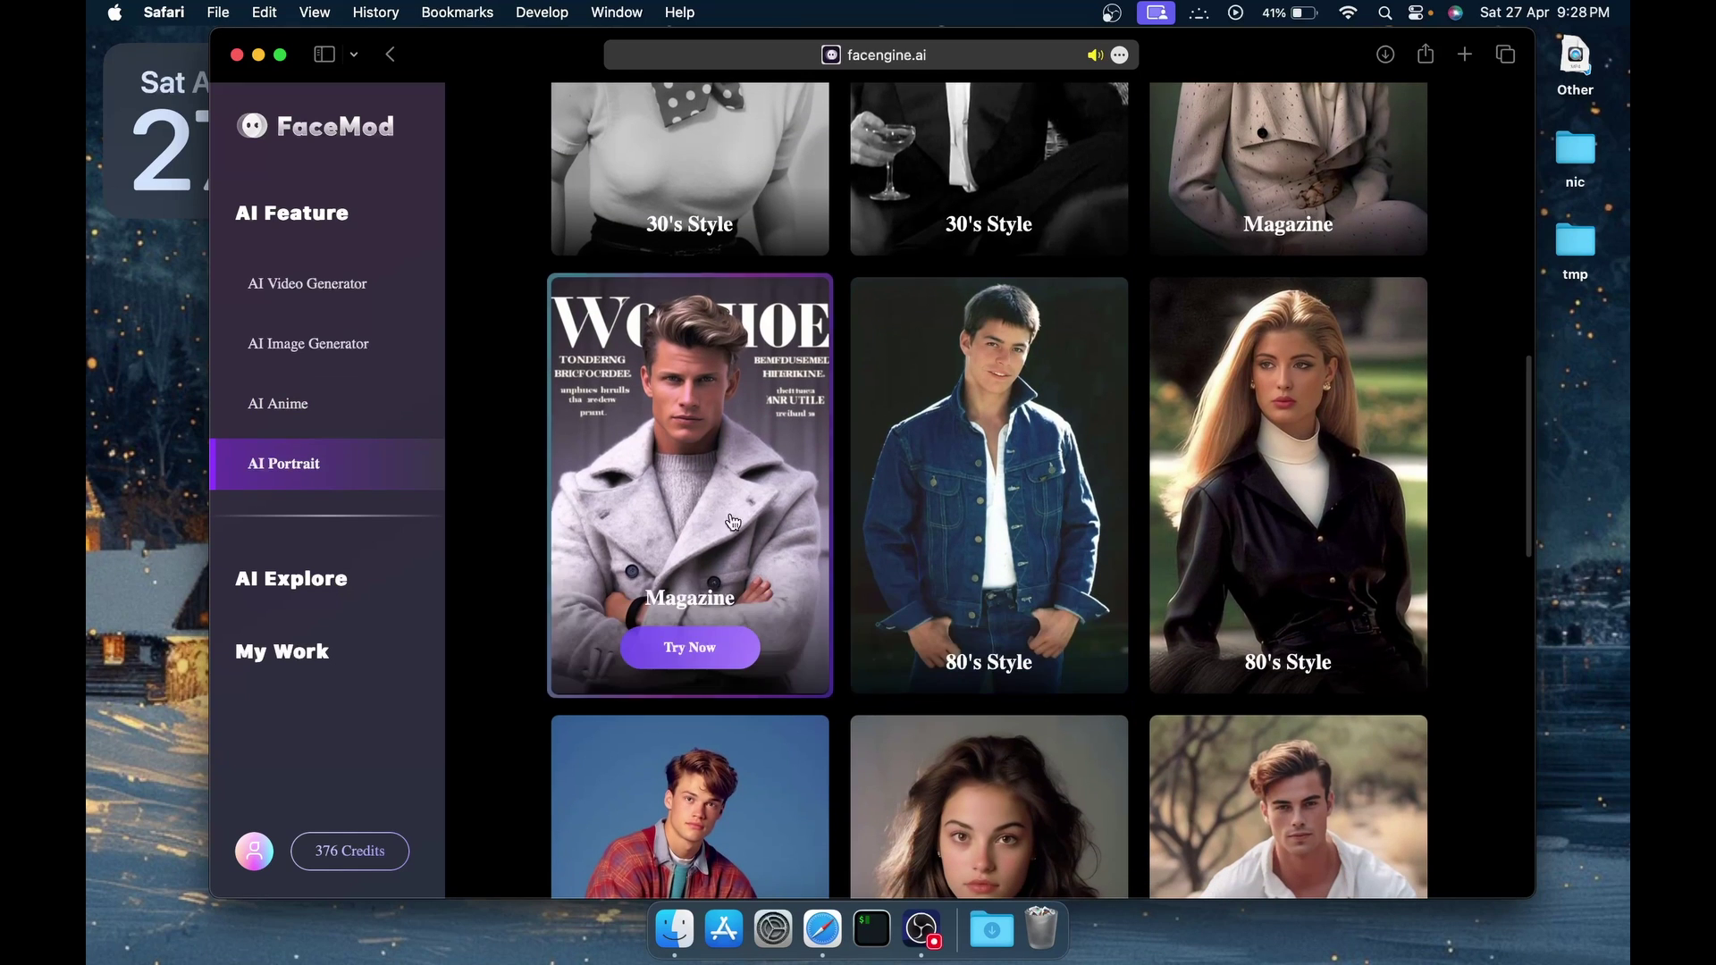
scroll(1276, 448, "up", 4)
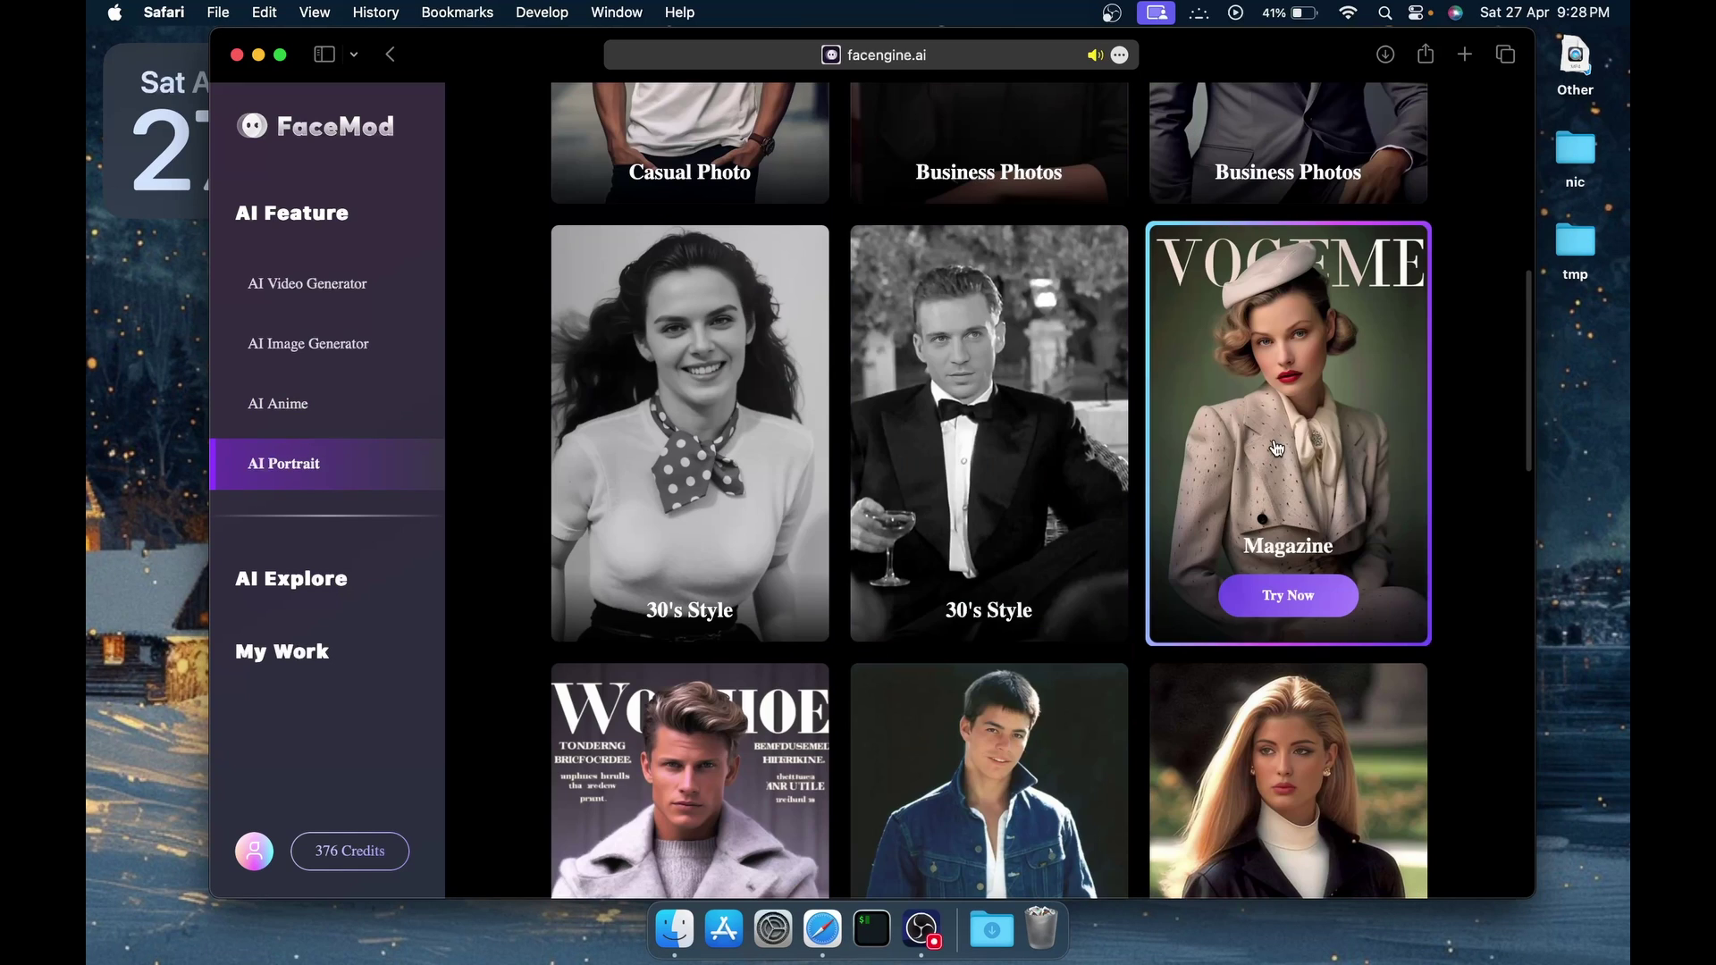
left_click(1280, 498)
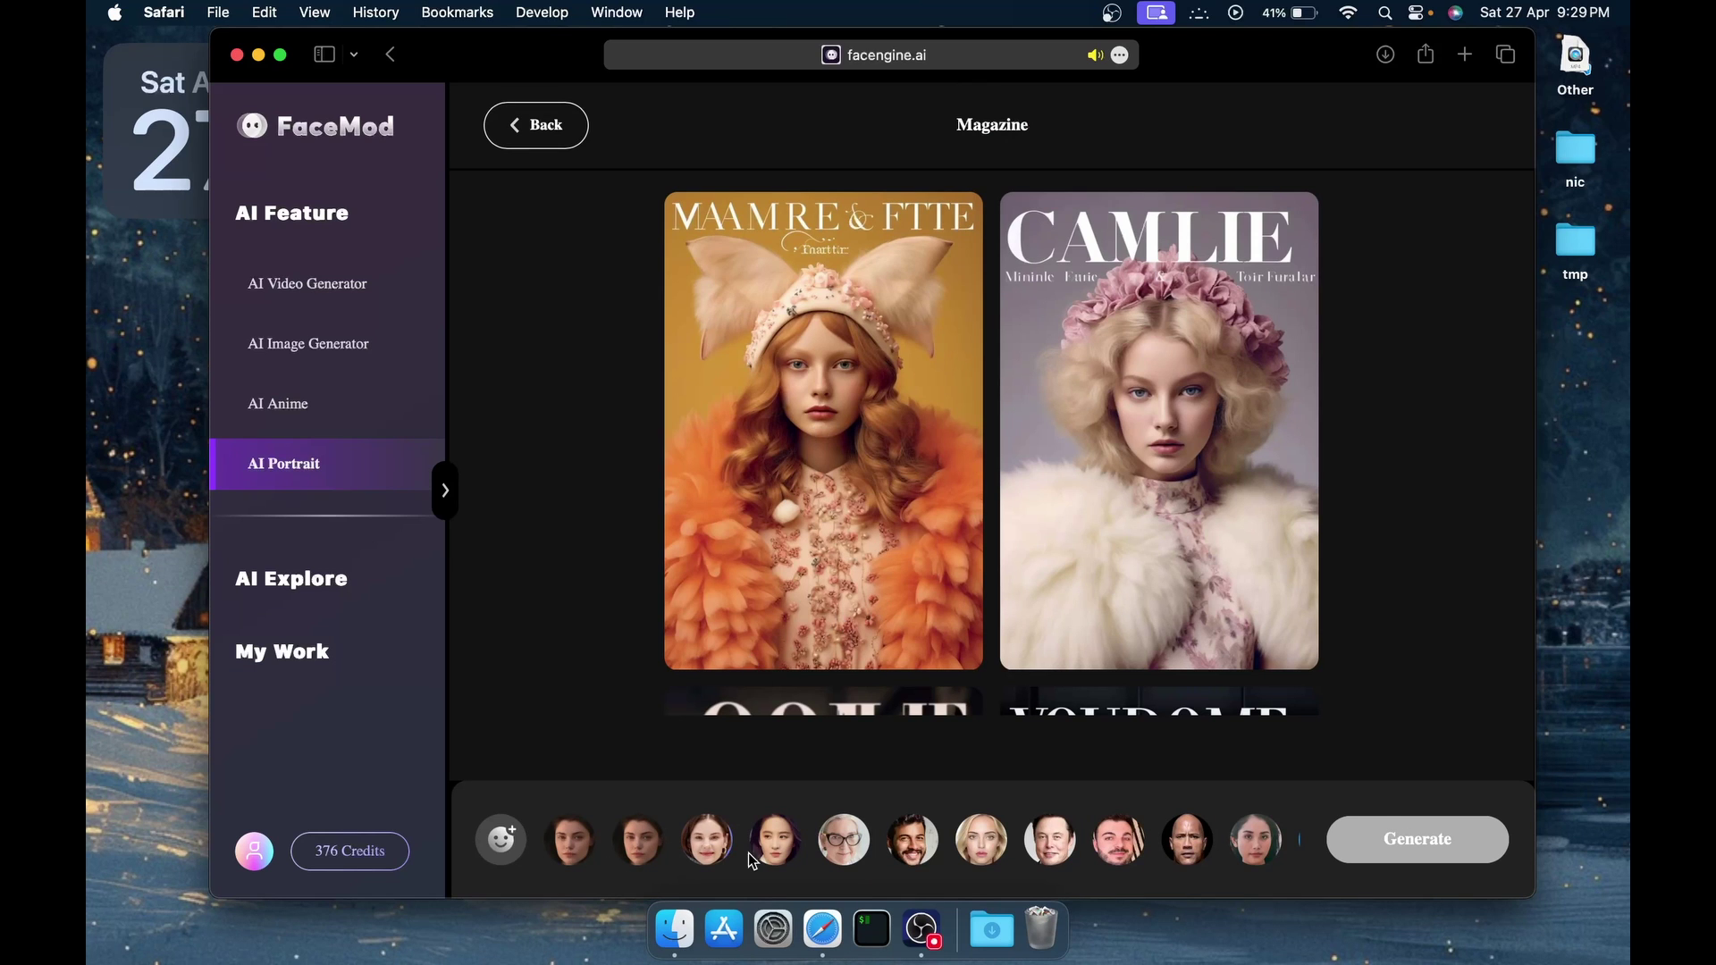
Cancel a new face upload and choose the first preset face for the Magazine covers
scroll(747, 852, "left", 2)
scroll(747, 852, "right", 2)
left_click(501, 840)
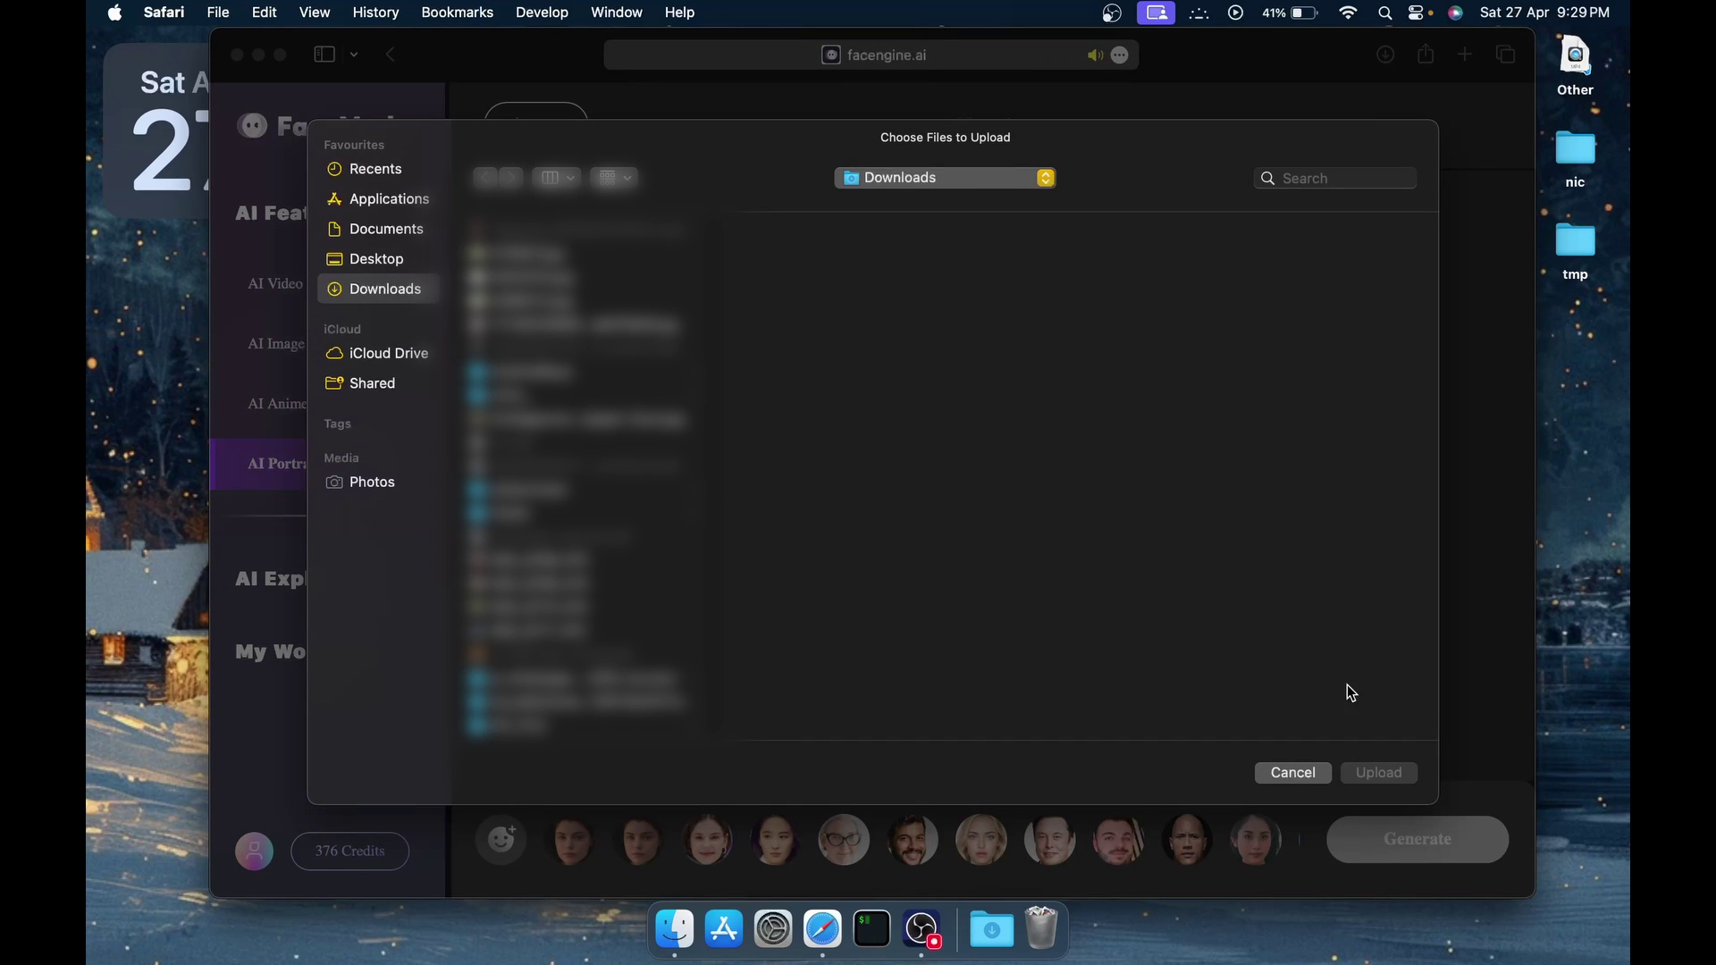
left_click(1292, 773)
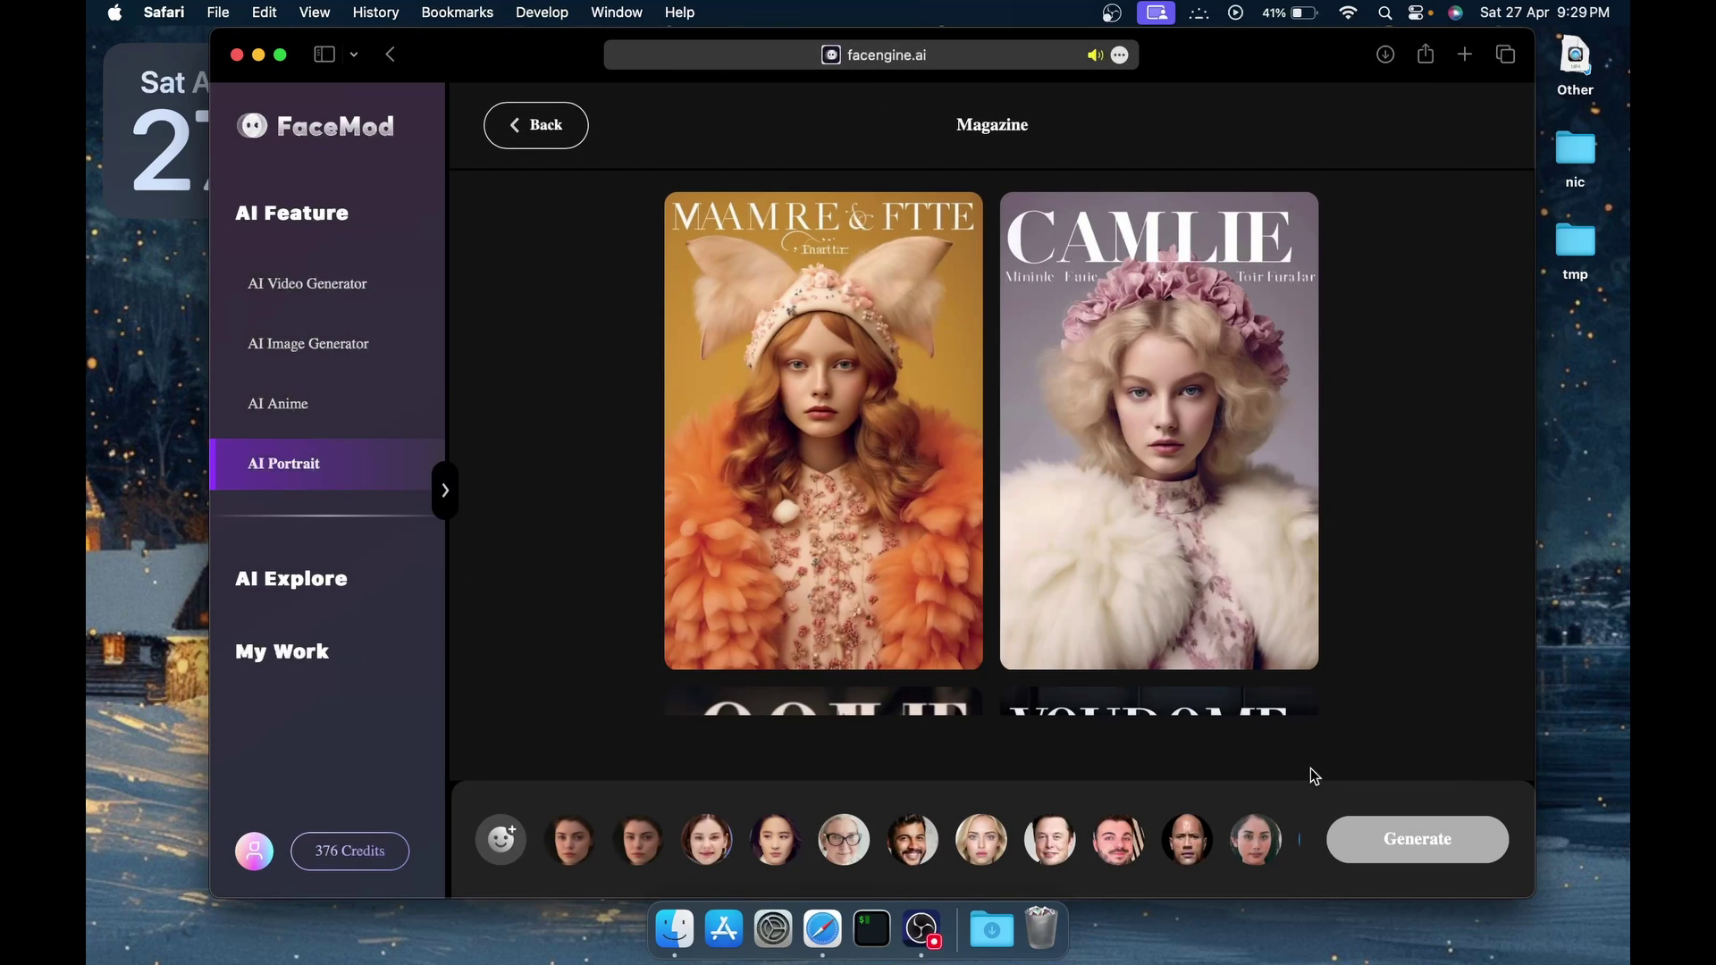
left_click(571, 845)
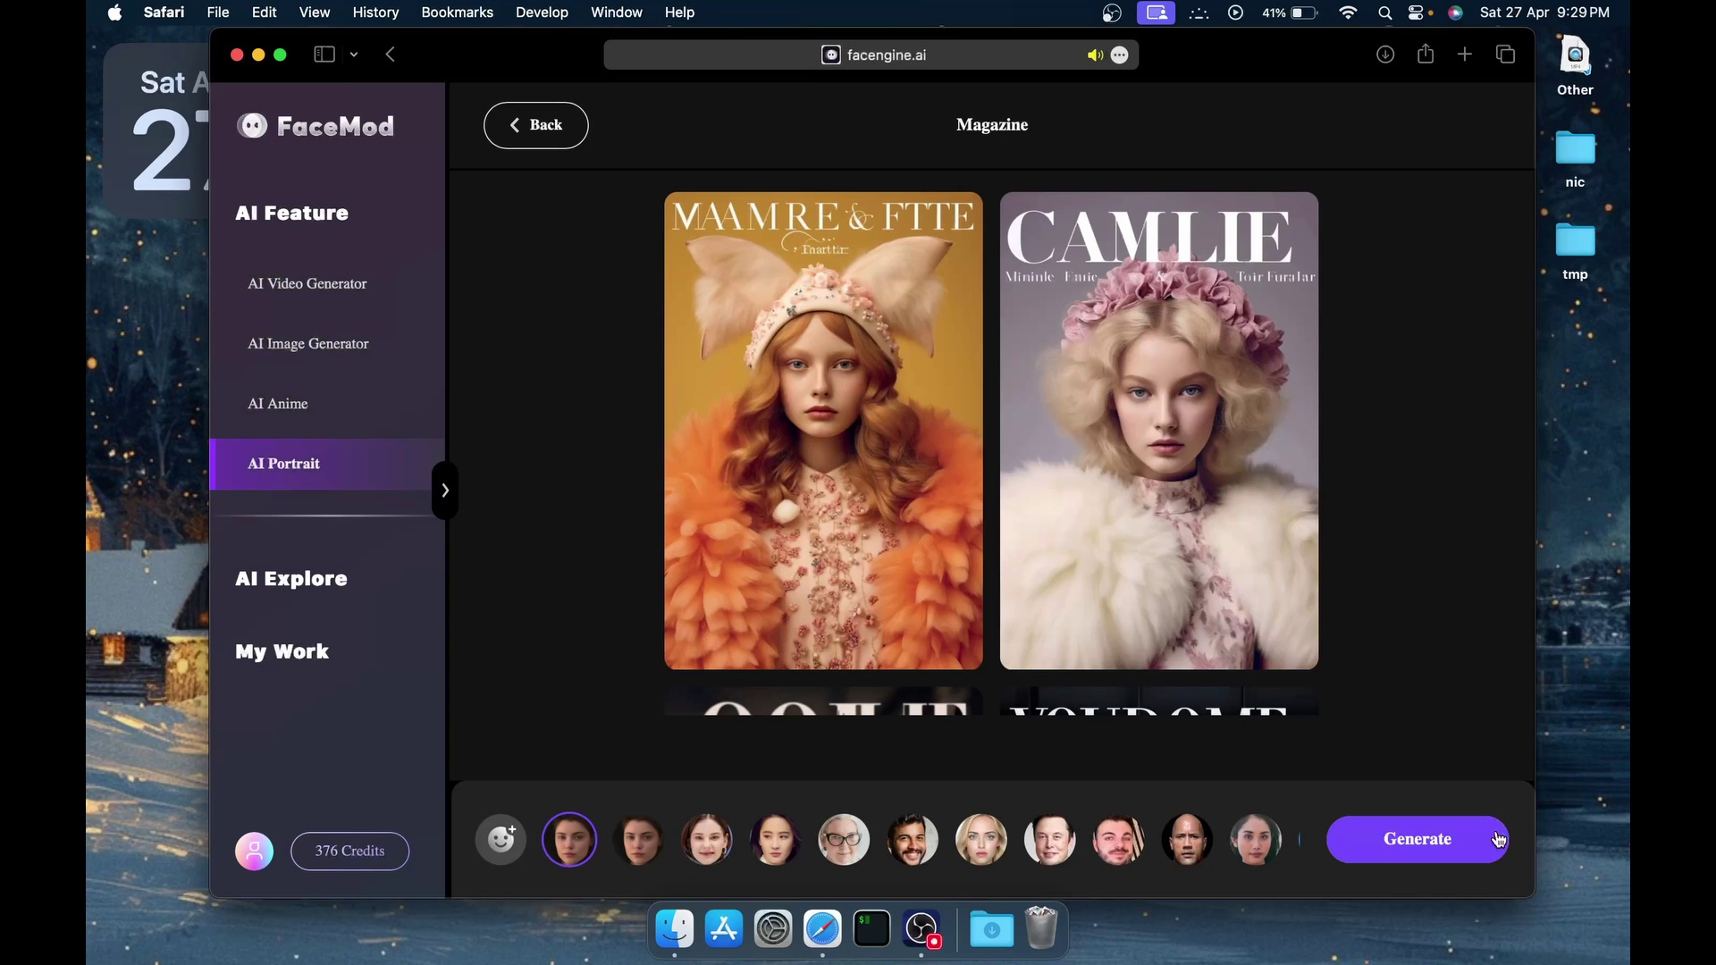
Generate four Magazine cover portraits and compare them with the source photo opened in Preview
left_click(1455, 859)
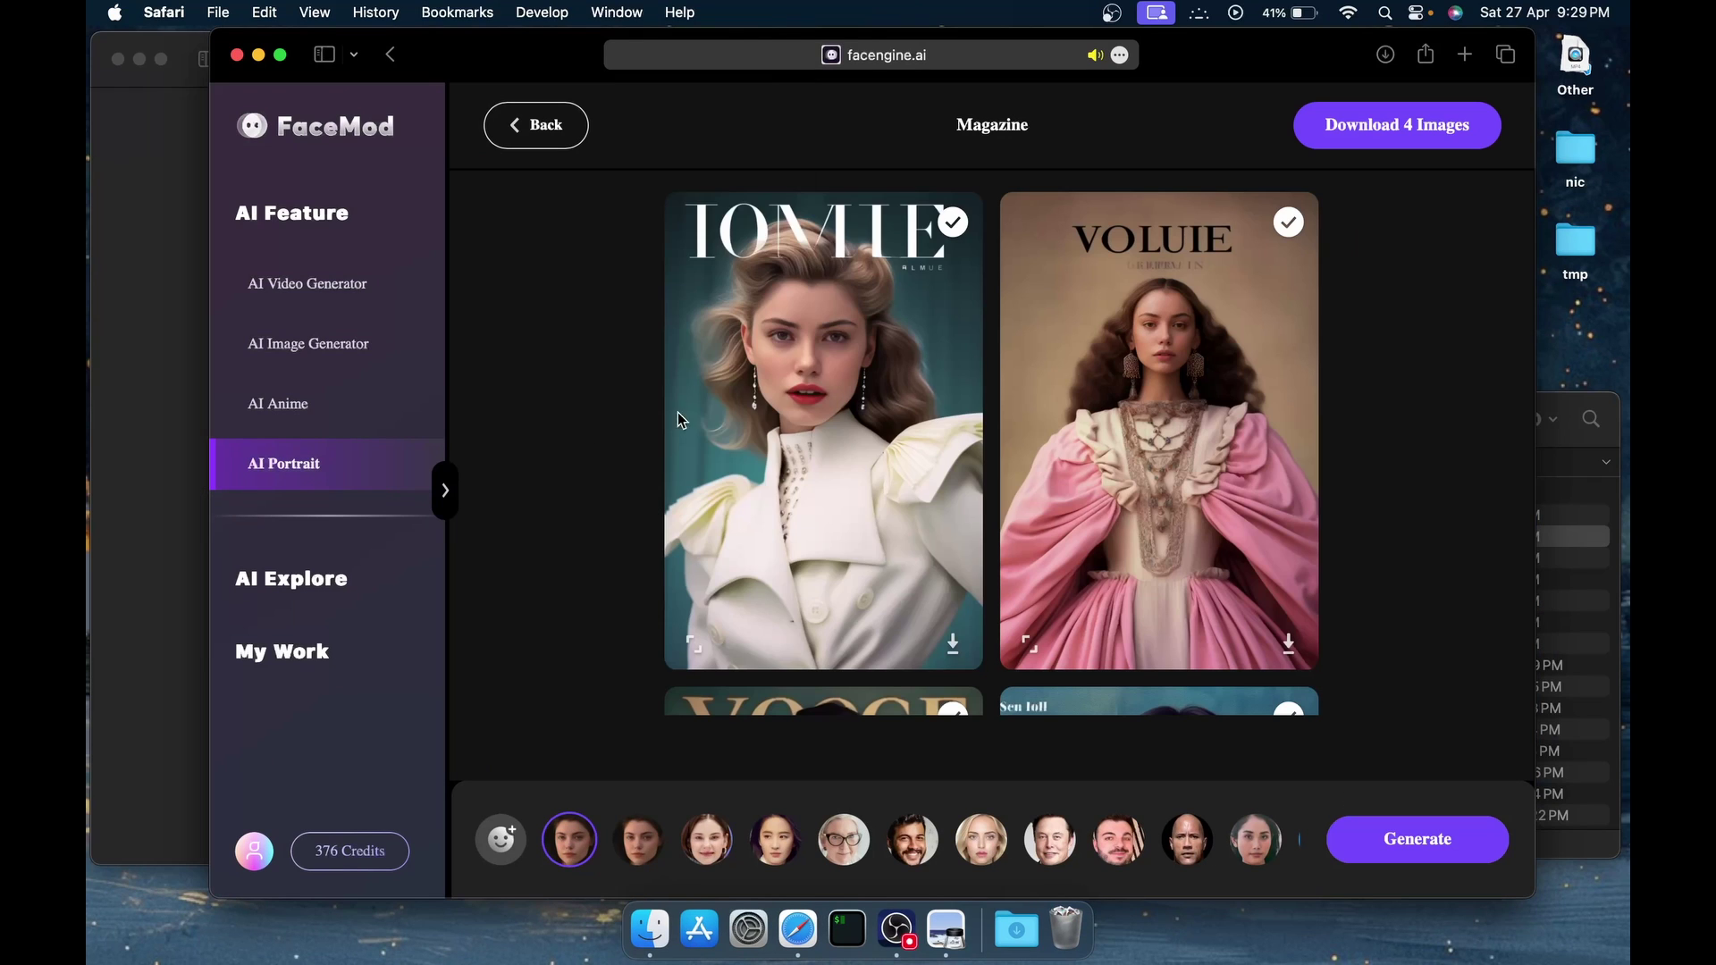
double_click(1573, 537)
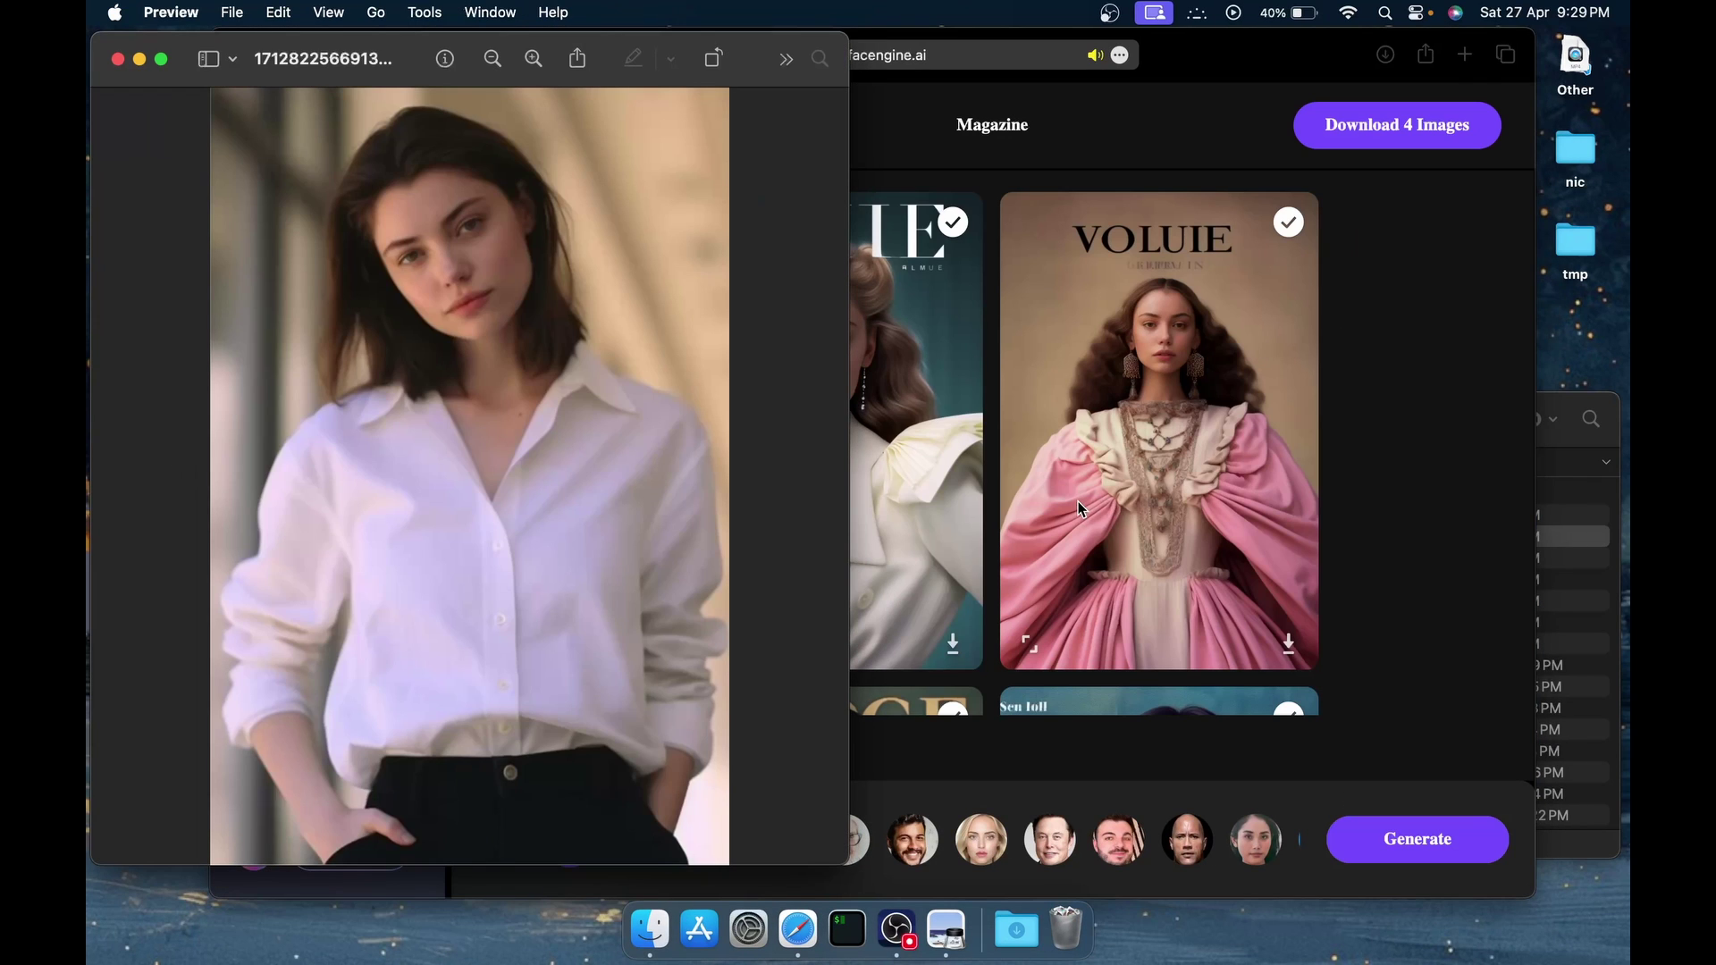
scroll(1078, 501, "down", 3)
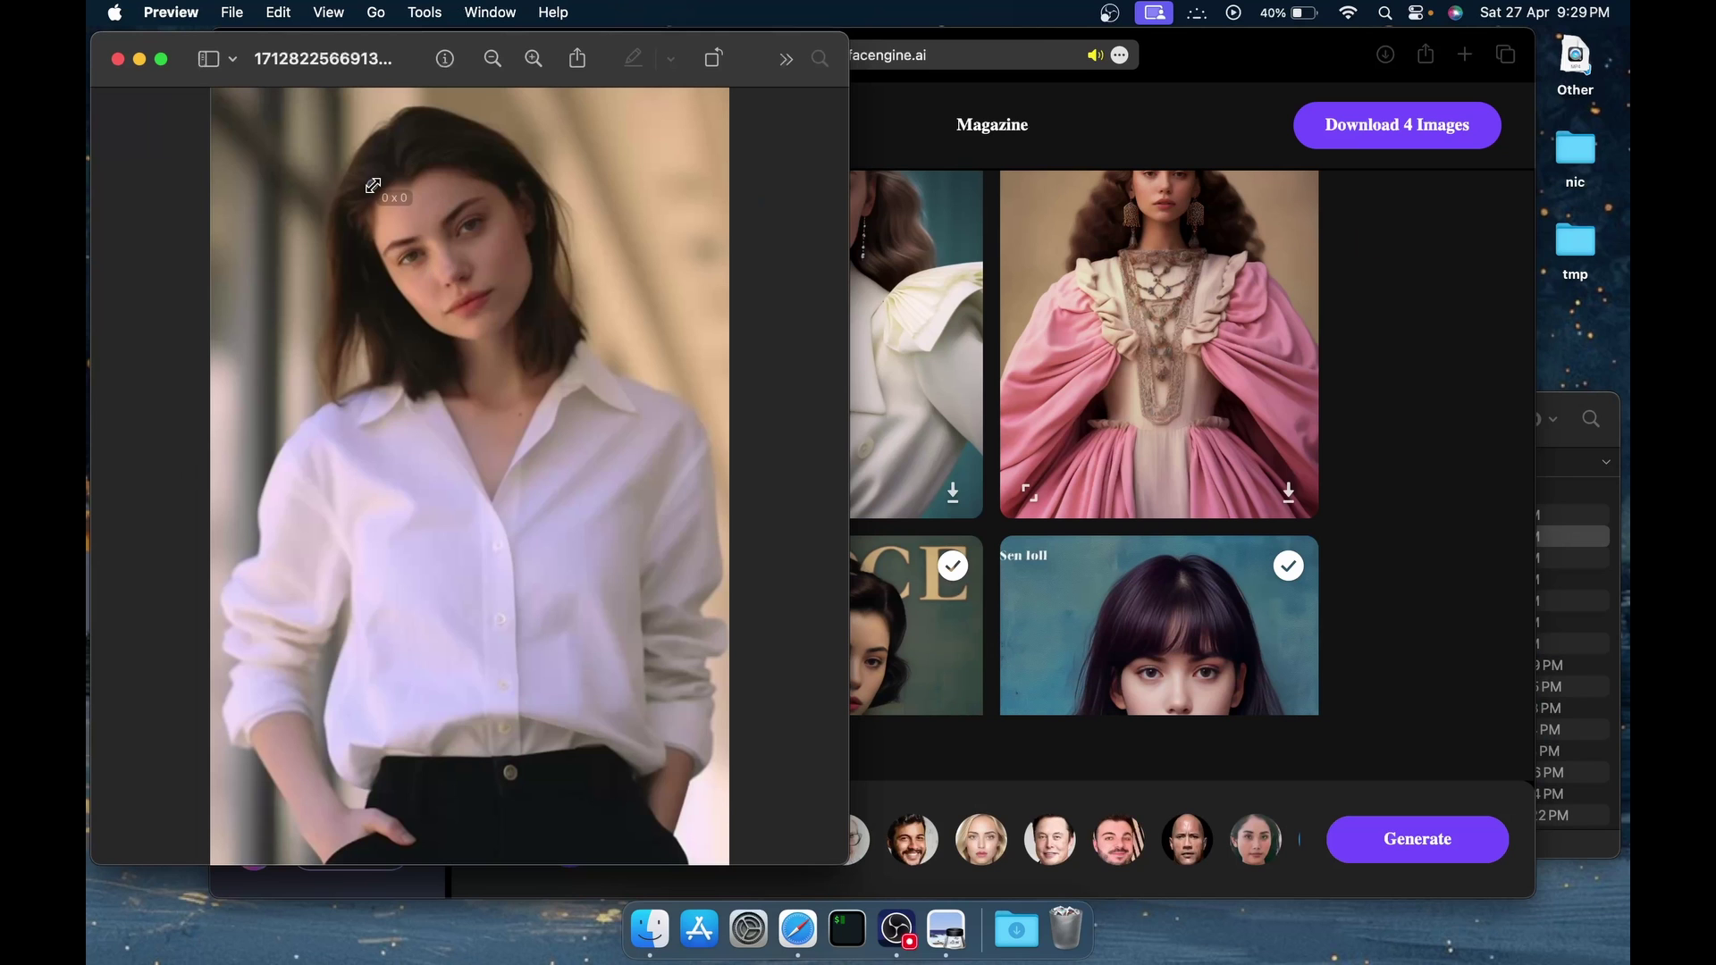
left_click_drag(372, 185, 546, 386)
scroll(1224, 515, "down", 5)
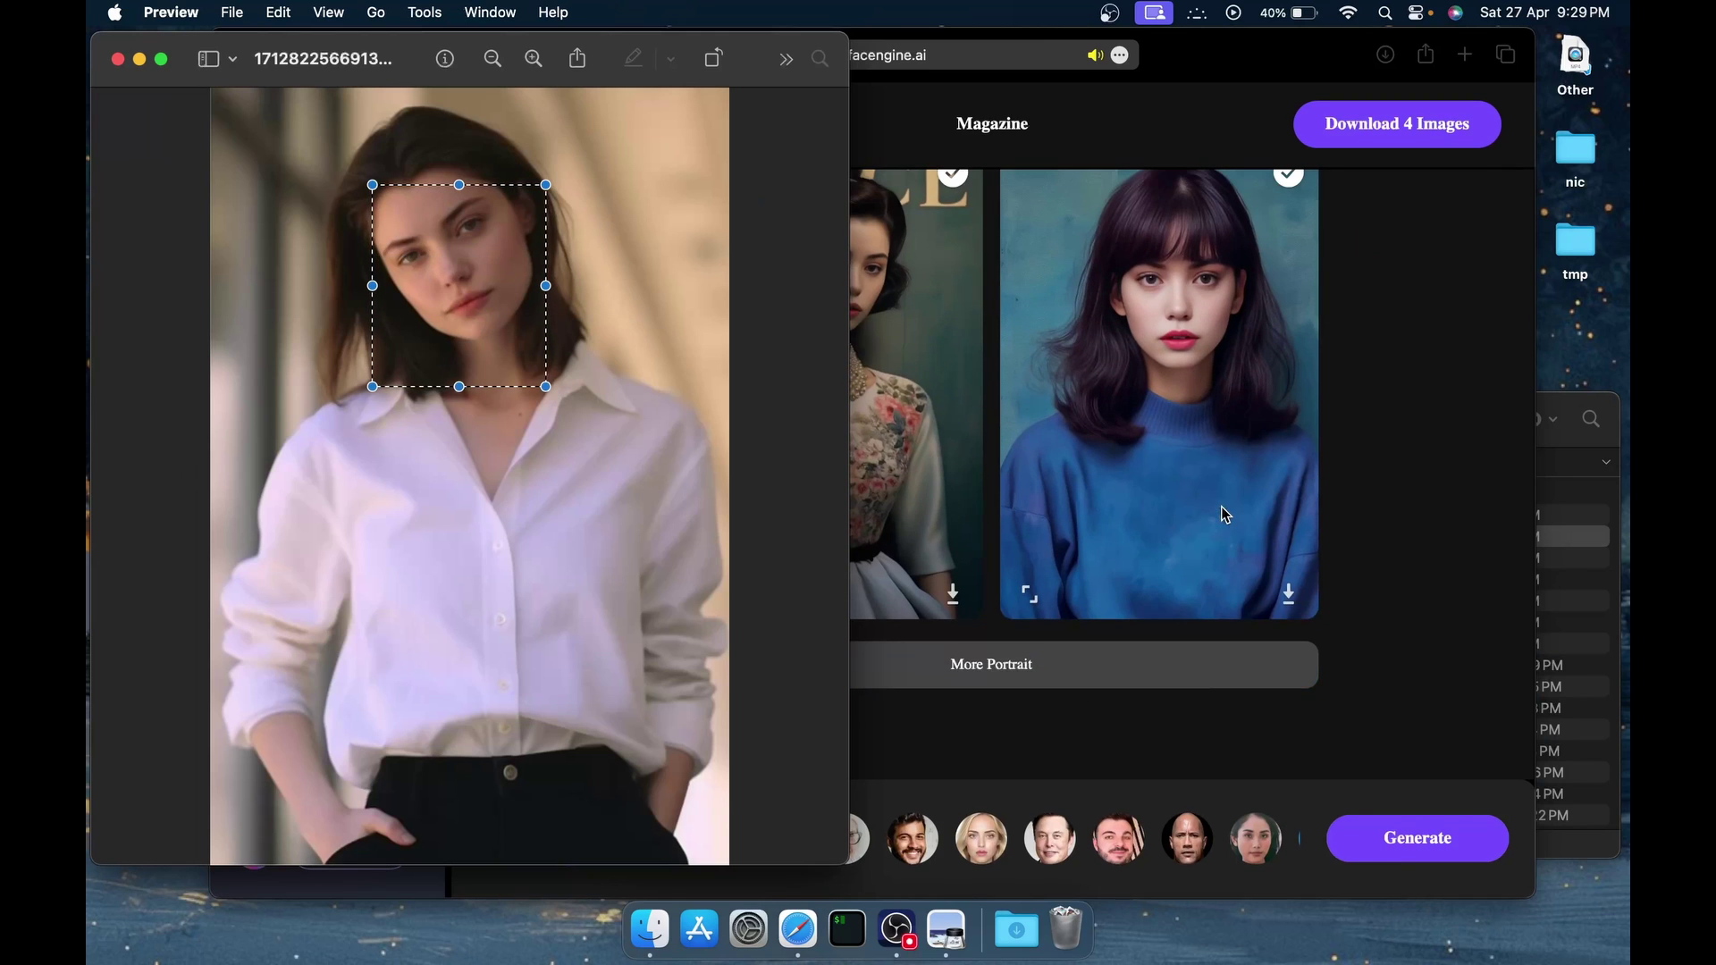
scroll(1225, 514, "up", 5)
left_click(1297, 502)
scroll(882, 559, "down", 5)
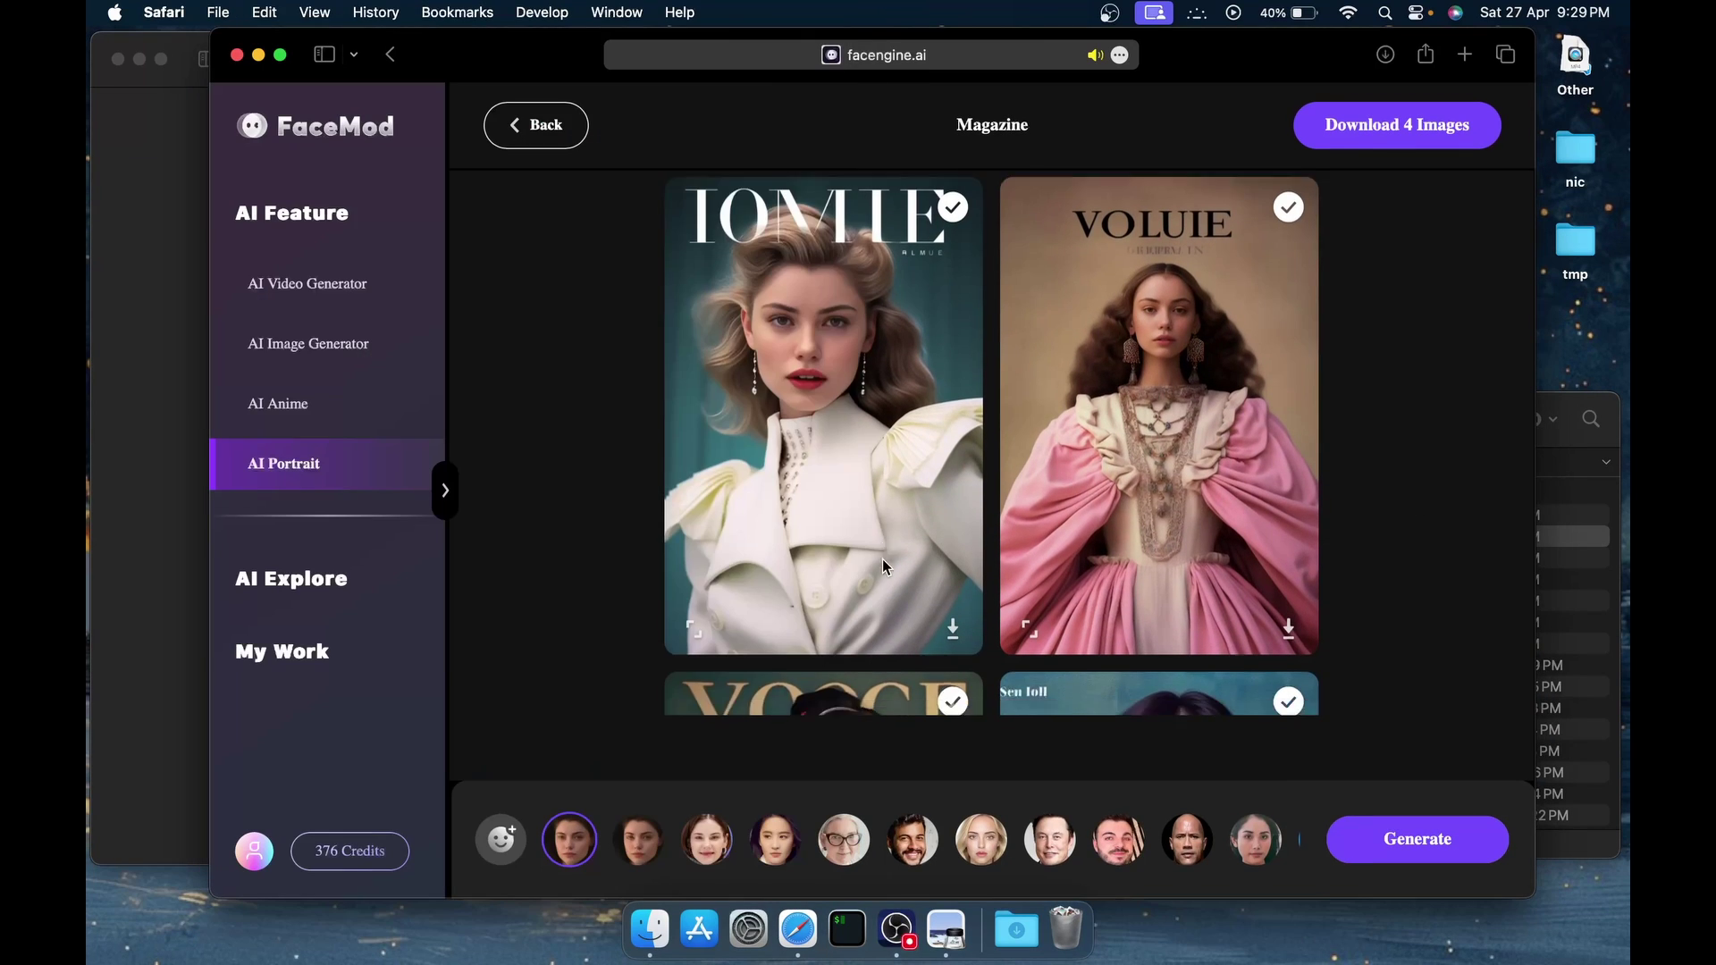
Leave the Magazine results and browse styles such as ID Photos, 80's Style and Christmas
left_click(540, 148)
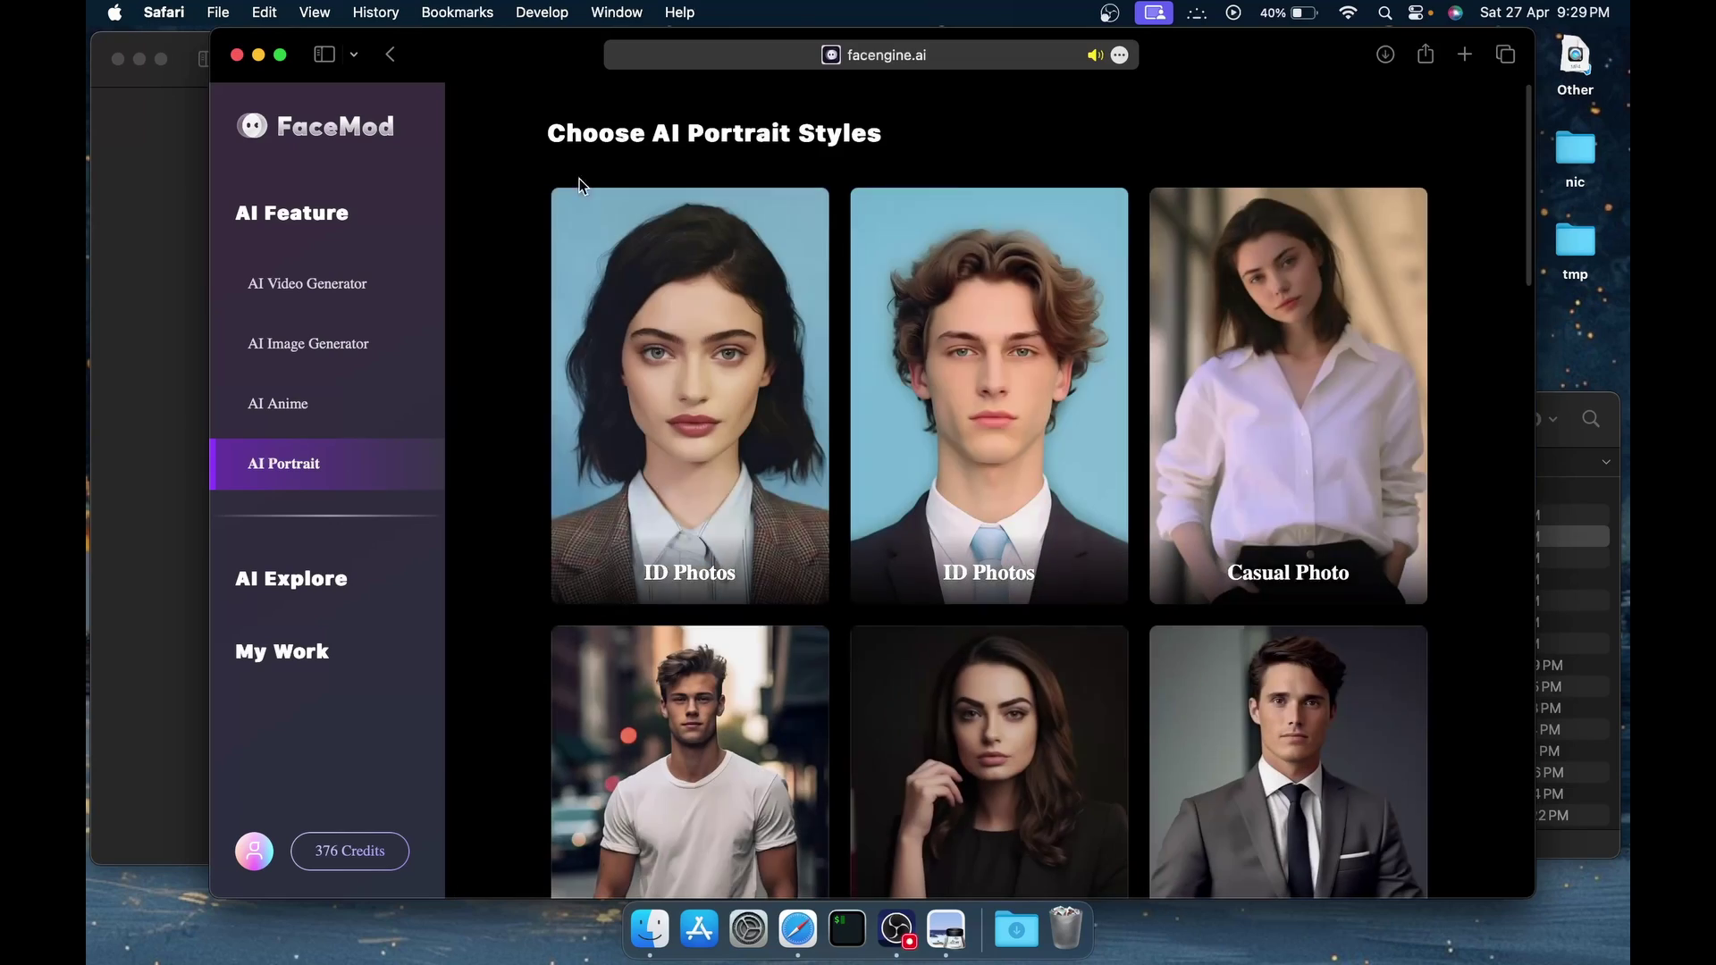
scroll(783, 375, "down", 15)
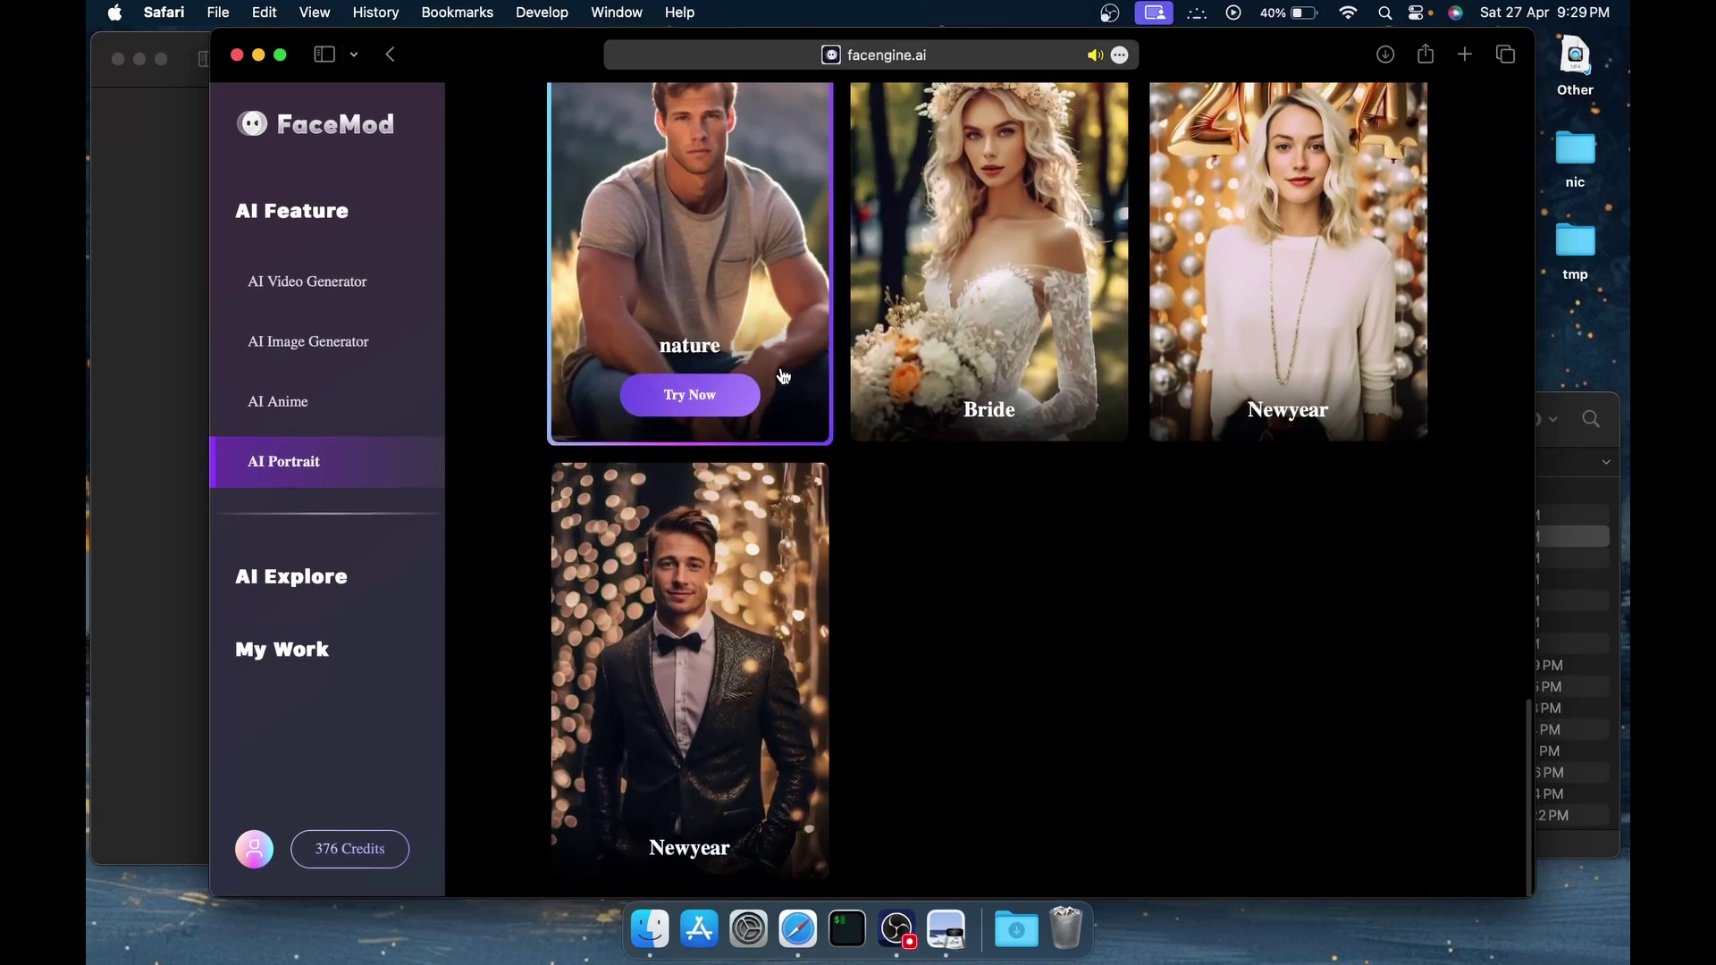
scroll(783, 375, "up", 15)
scroll(782, 375, "down", 8)
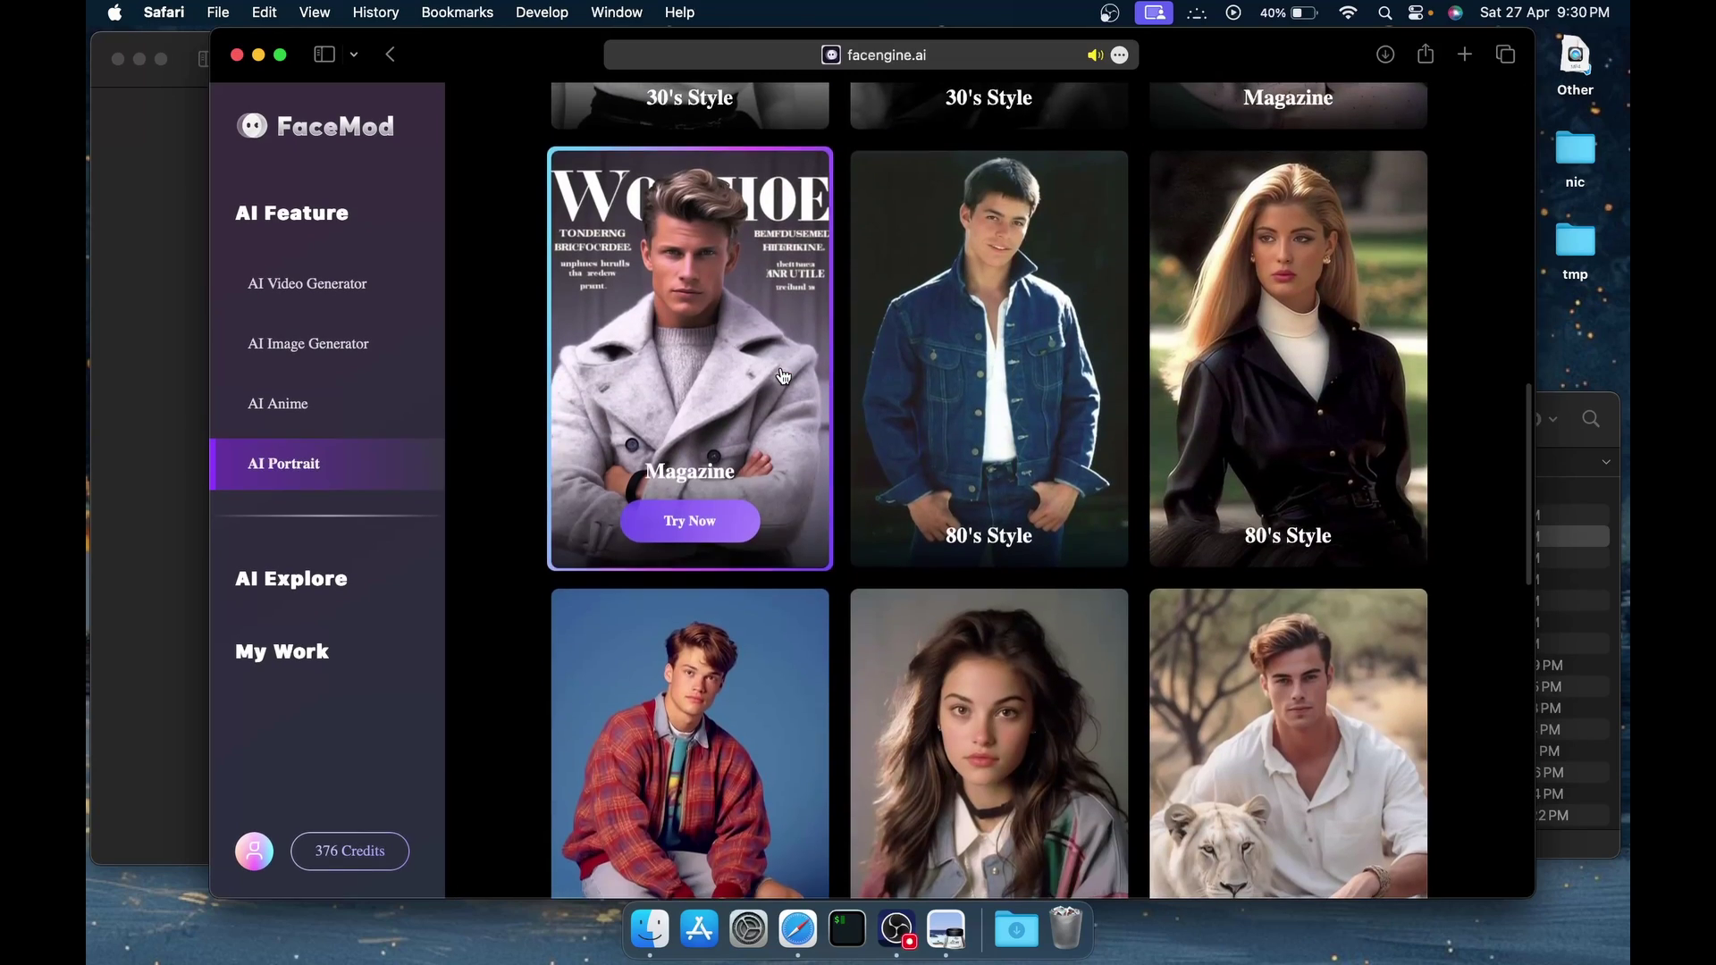
scroll(783, 375, "down", 5)
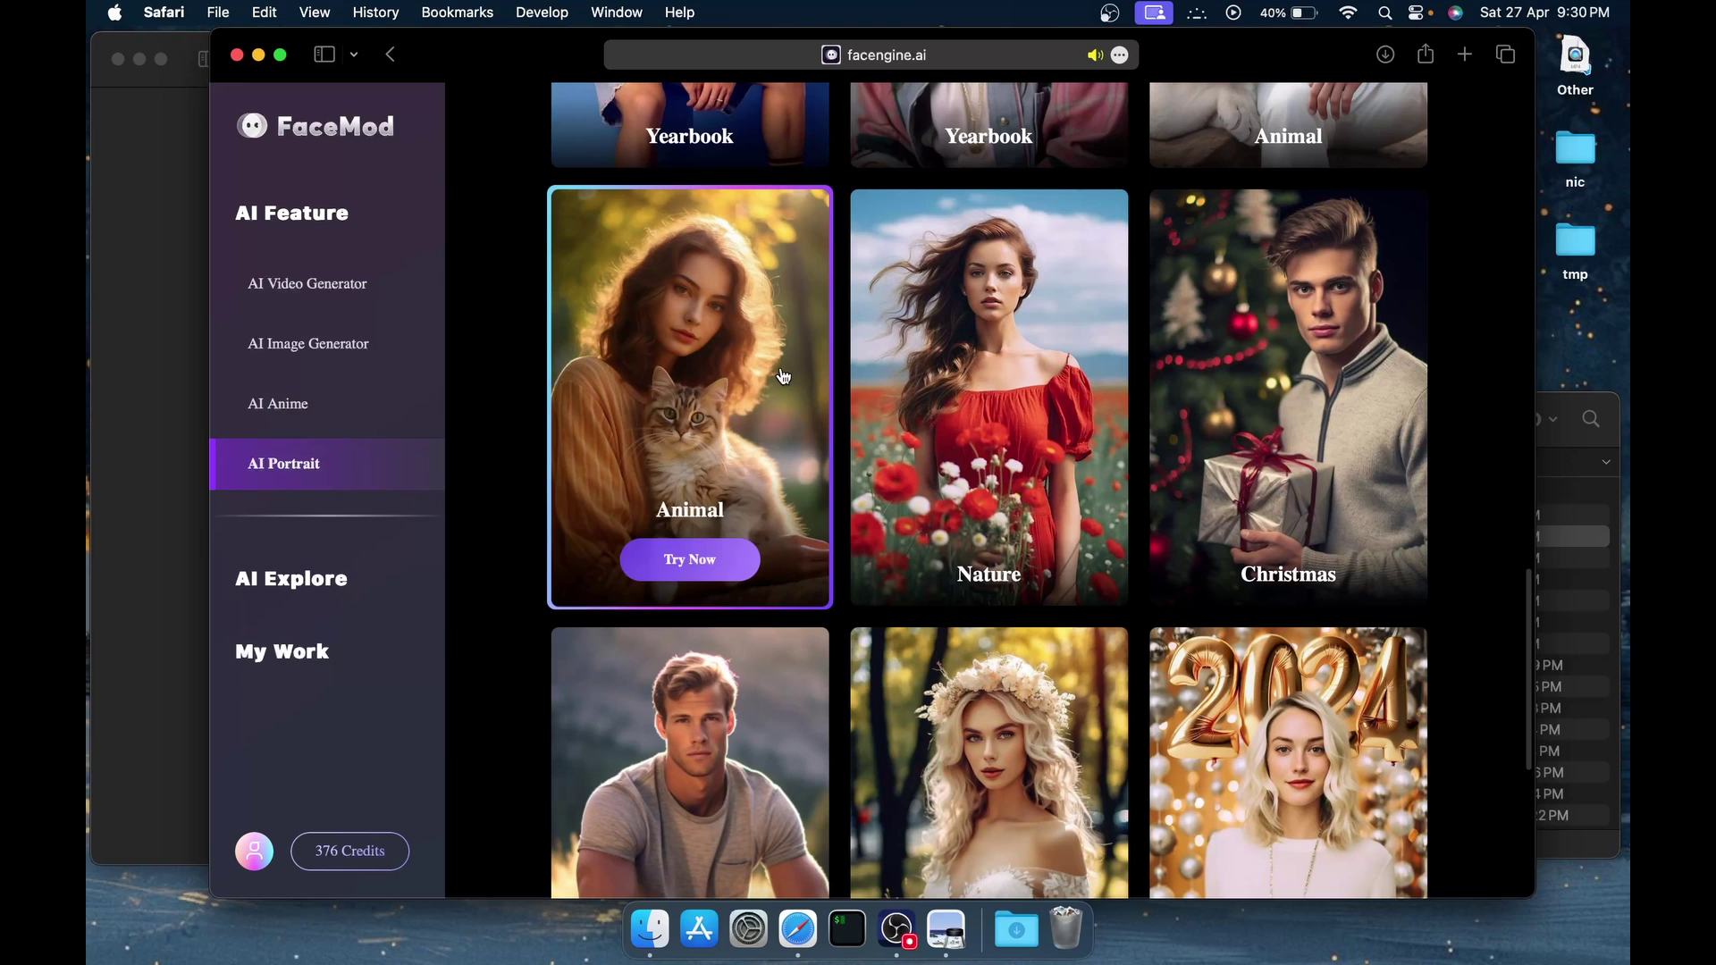
scroll(783, 375, "up", 13)
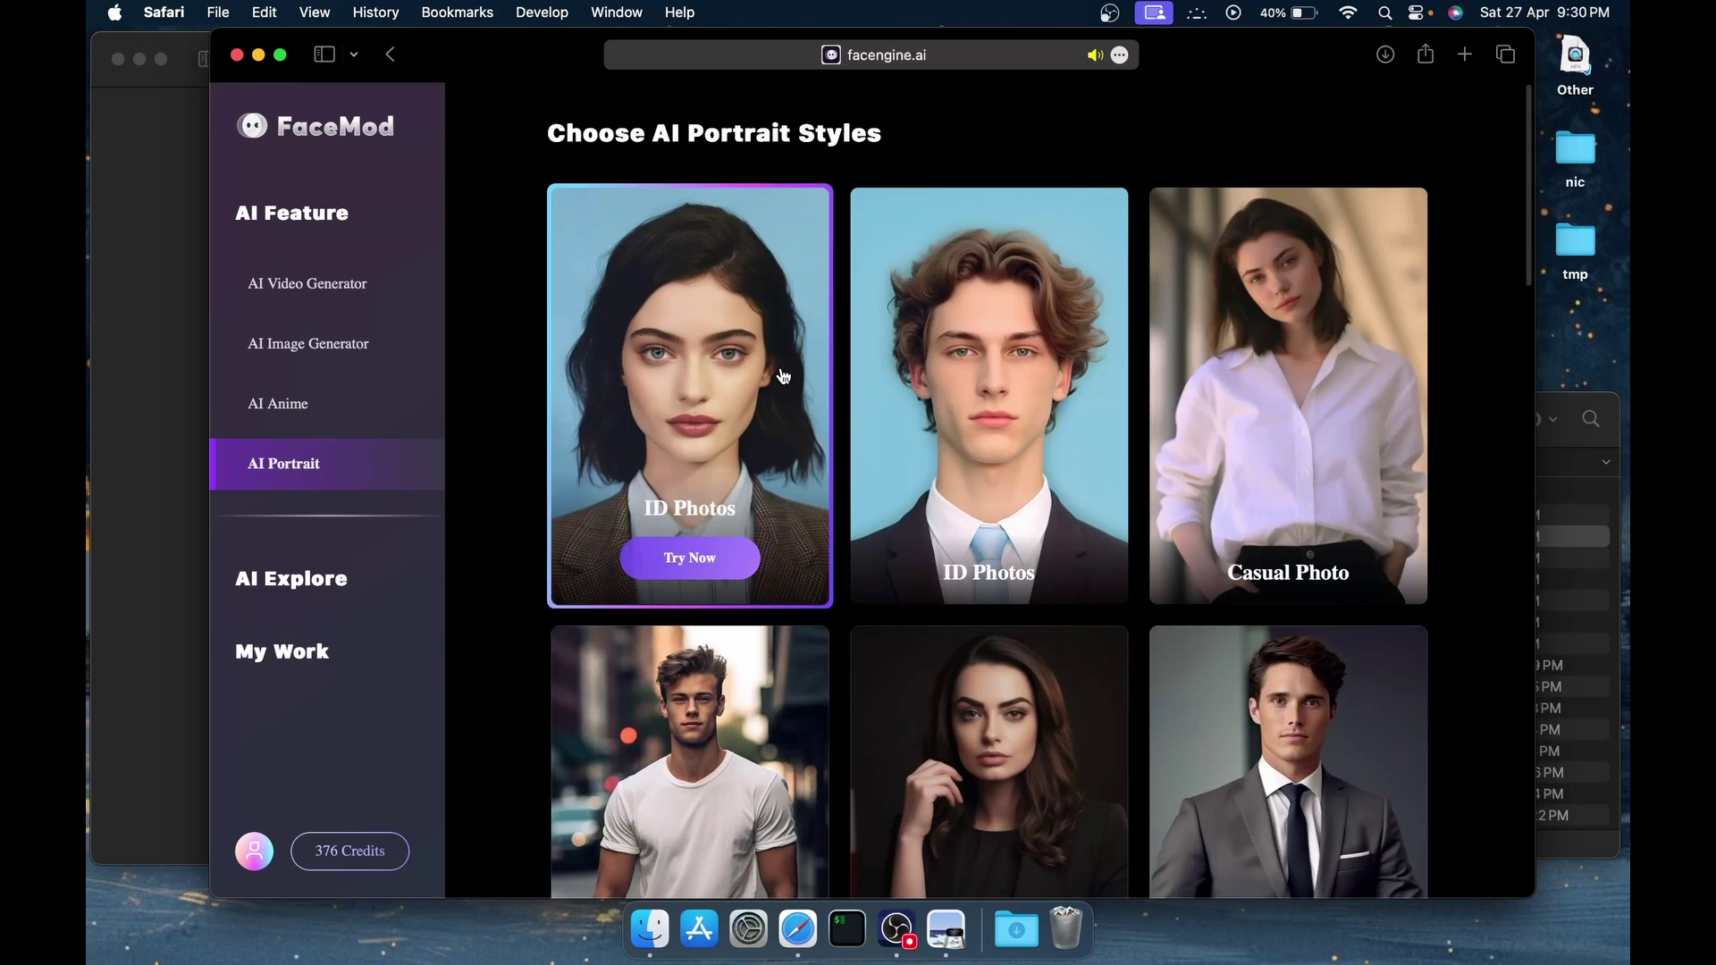